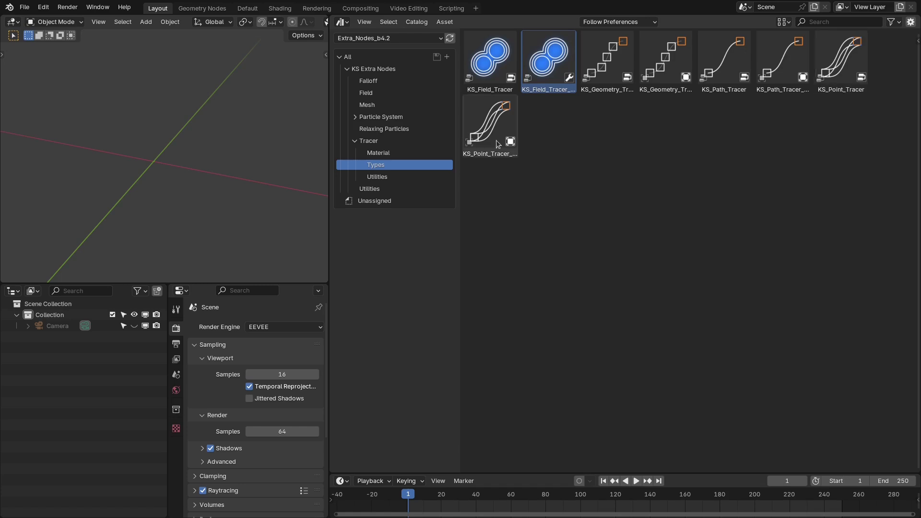
Add the KS_Geometry_Tracer object asset at the scene's centre and play the animation to frame 46.
{"action": "left_click_drag", "start_coordinate": [666, 62], "coordinate": [159, 156]}
{"action": "middle_click_drag", "start_coordinate": [205, 162], "coordinate": [182, 169]}
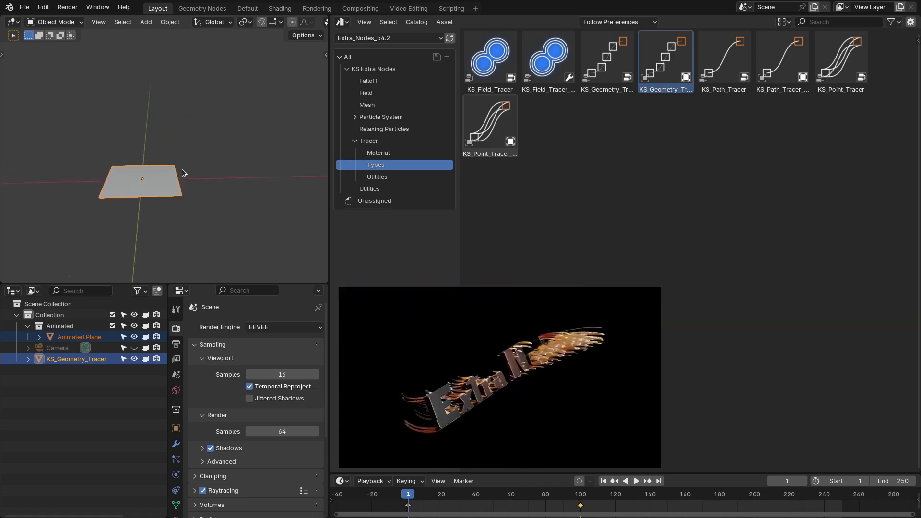
{"action": "key", "text": "space"}
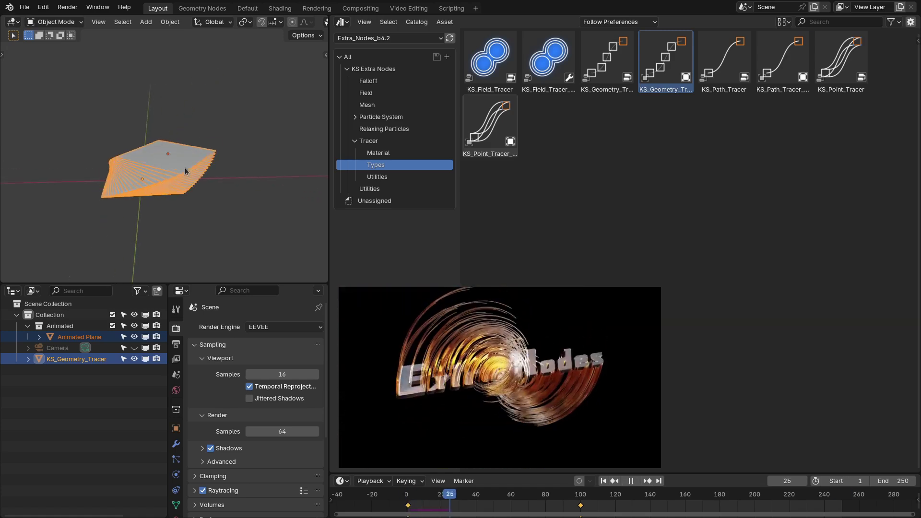
{"action": "key", "text": "space"}
Switch the viewport to Material Preview shading and examine the tracer's colours alongside the KS_Geometry_Tracer_Material nodes.
{"action": "left_click", "coordinate": [220, 192]}
{"action": "key", "text": "z"}
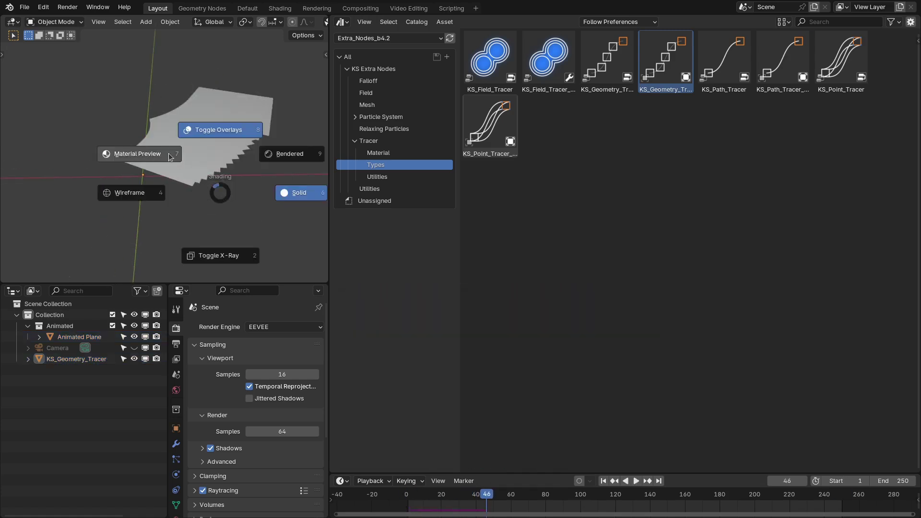
{"action": "left_click", "coordinate": [154, 148]}
{"action": "middle_click_drag", "start_coordinate": [176, 148], "coordinate": [209, 147]}
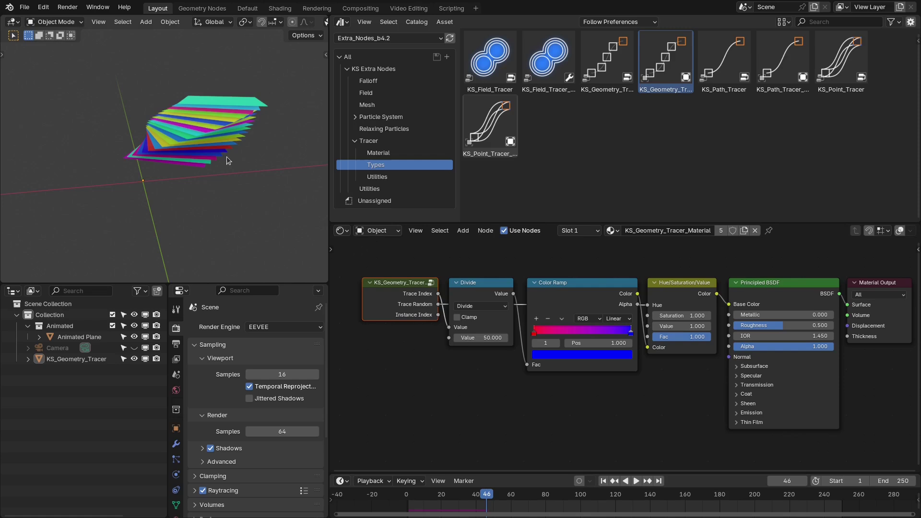
{"action": "middle_click_drag", "start_coordinate": [190, 94], "coordinate": [237, 118]}
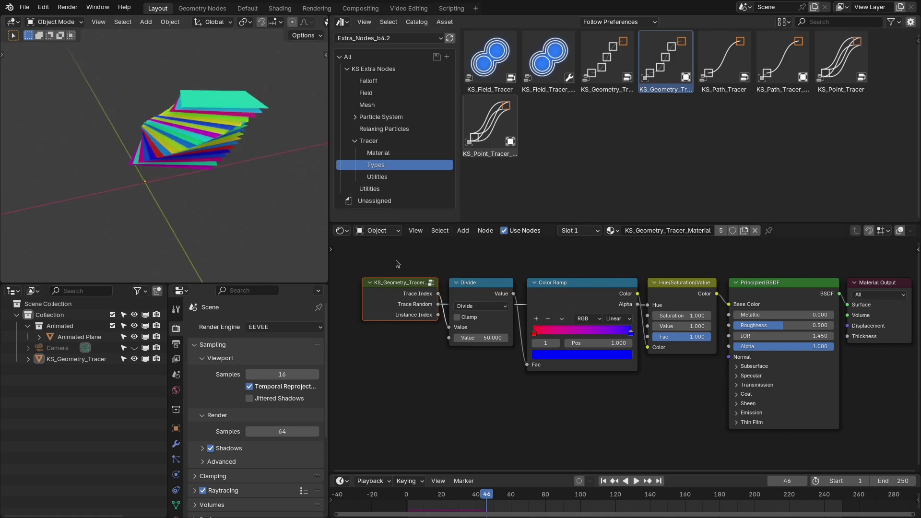
{"action": "left_click_drag", "start_coordinate": [389, 262], "coordinate": [902, 300]}
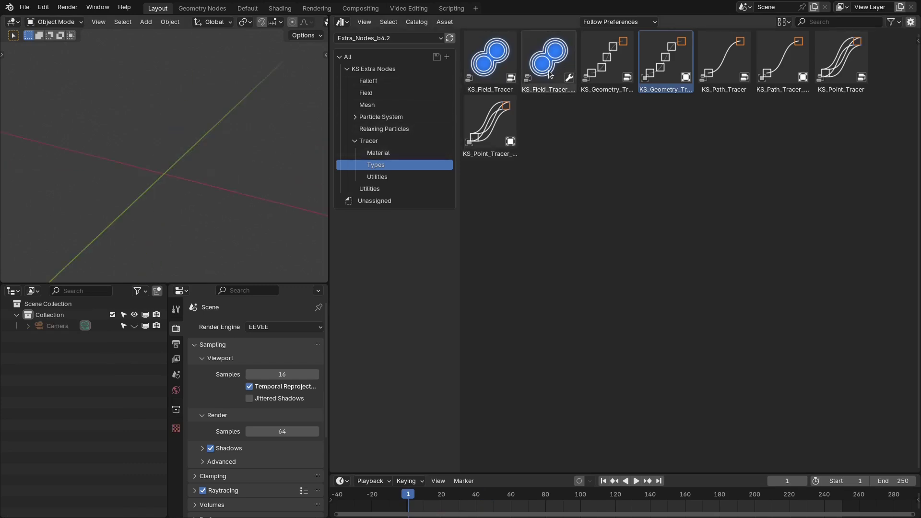
Add a mesh plane to the empty scene and apply the KS_Field_Tracer modifier asset to it.
{"action": "key", "text": "shift+a"}
{"action": "mouse_move", "coordinate": [171, 161]}
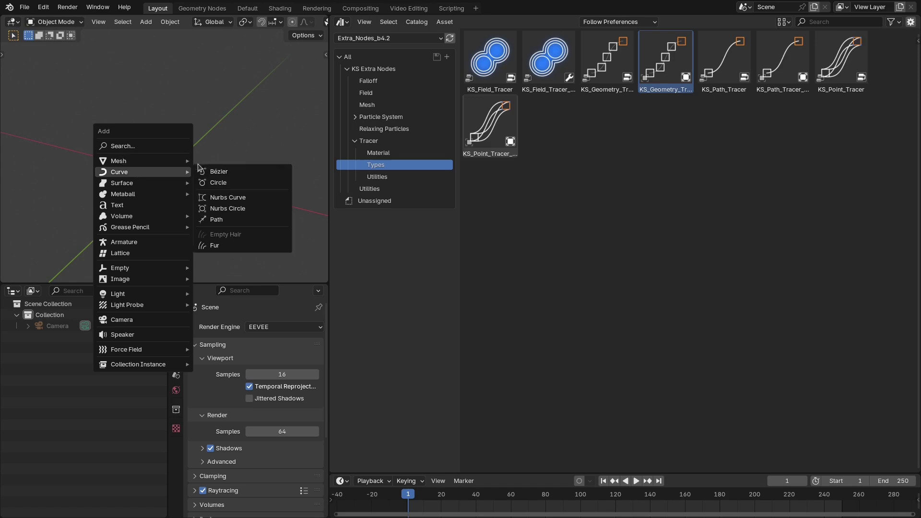
{"action": "left_click", "coordinate": [216, 161]}
{"action": "left_click_drag", "start_coordinate": [549, 58], "coordinate": [217, 215]}
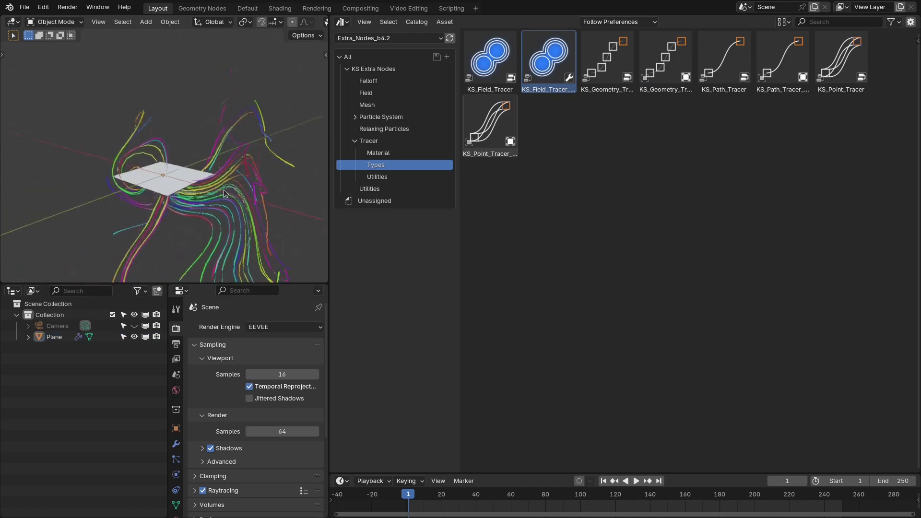
Open the field tracer's geometry node tree and set the Distribute Points on Faces density to 70.
{"action": "left_click", "coordinate": [342, 22]}
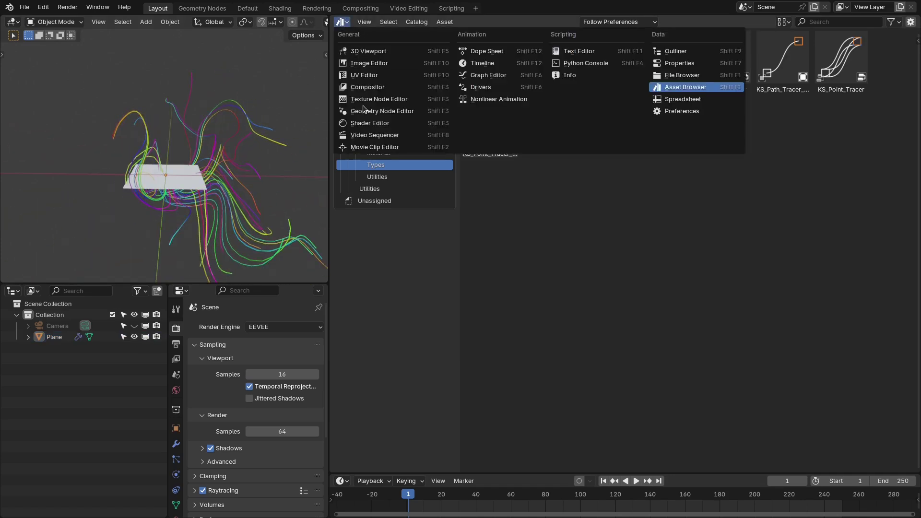
{"action": "left_click", "coordinate": [370, 111]}
{"action": "left_click", "coordinate": [558, 175]}
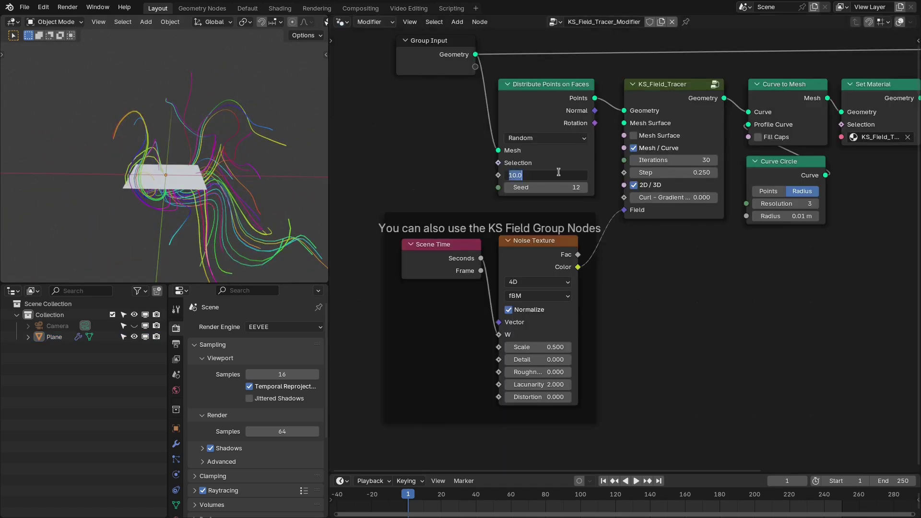
{"action": "type", "text": "70"}
{"action": "key", "text": "Return"}
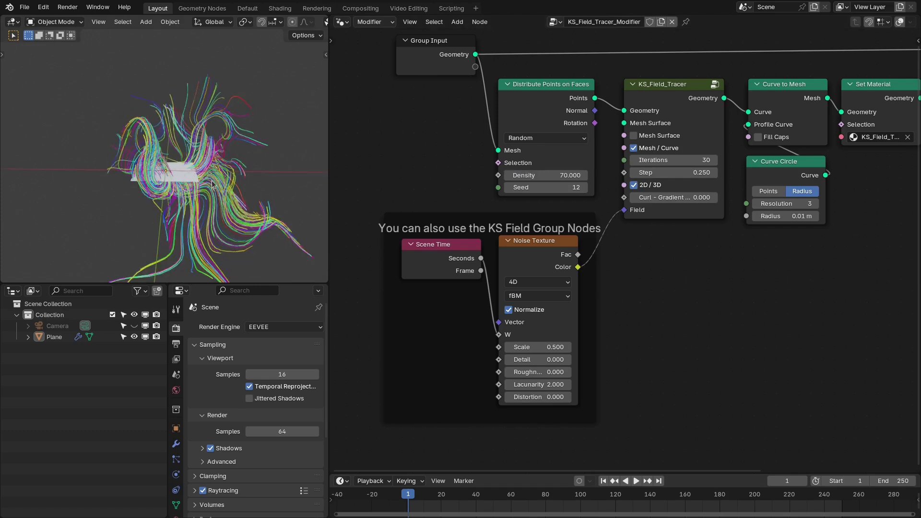
{"action": "mouse_move", "coordinate": [231, 177]}
{"action": "middle_mouse_down"}
{"action": "mouse_move", "coordinate": [165, 178]}
{"action": "mouse_move", "coordinate": [219, 184]}
{"action": "middle_mouse_up"}
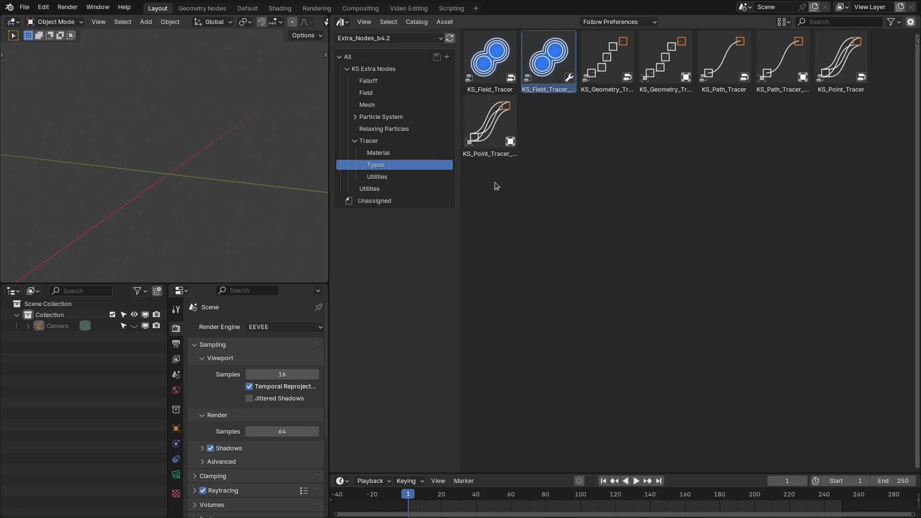
Show a Geometry Node Editor below the assets and add the KS_Field_from_Curve_Edge group and the first mesh field group from the Field catalog.
{"action": "left_click", "coordinate": [358, 142]}
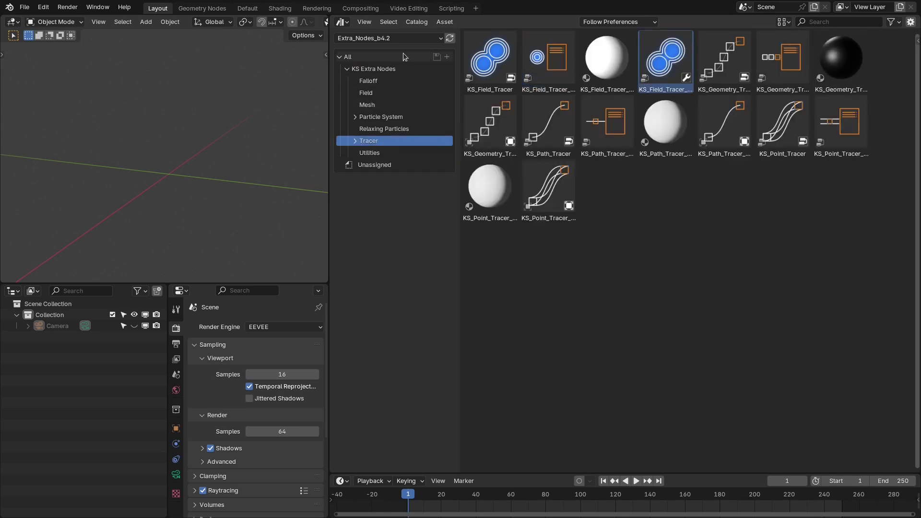
{"action": "left_click", "coordinate": [375, 81]}
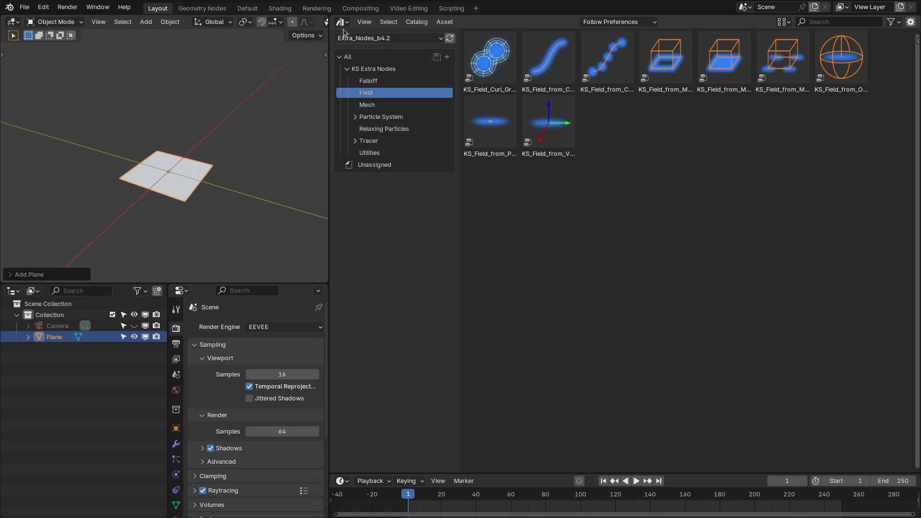
{"action": "left_click_drag", "start_coordinate": [333, 468], "coordinate": [342, 195]}
{"action": "left_click", "coordinate": [343, 204]}
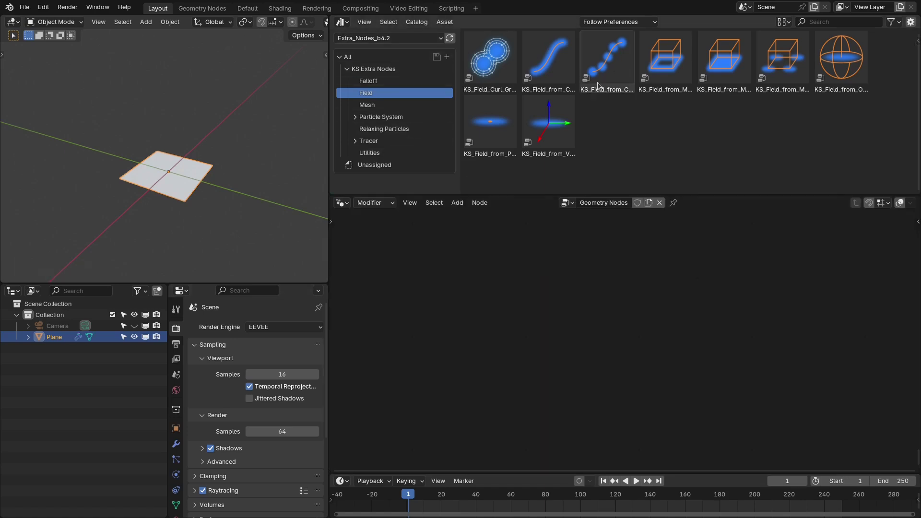
{"action": "left_click_drag", "start_coordinate": [551, 62], "coordinate": [504, 321]}
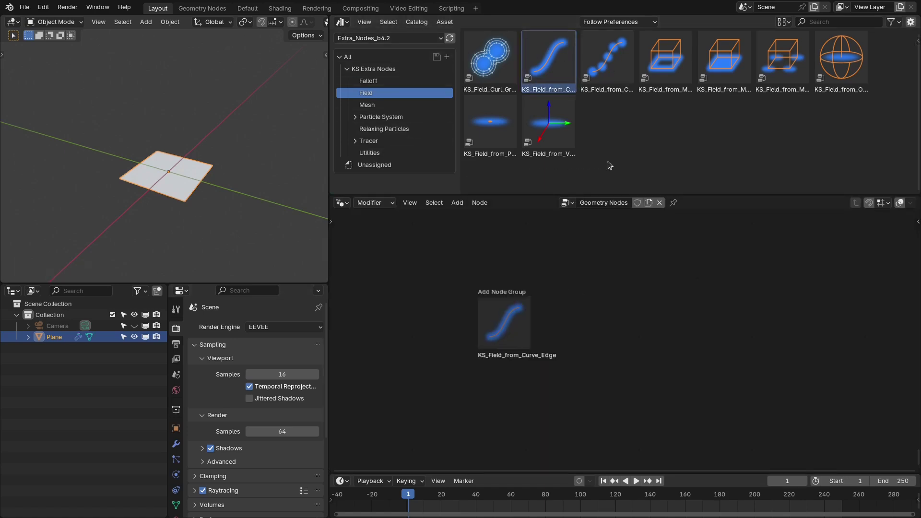
{"action": "left_click_drag", "start_coordinate": [662, 63], "coordinate": [621, 349]}
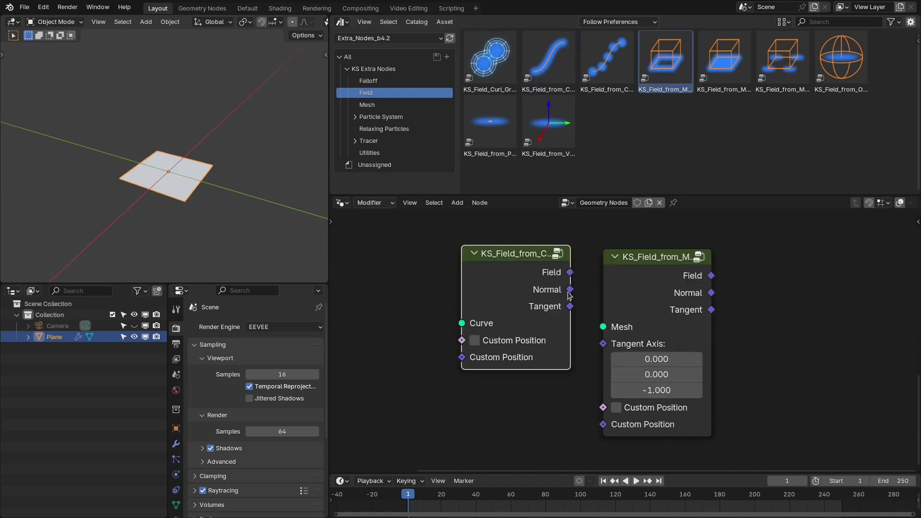
{"action": "left_click_drag", "start_coordinate": [570, 290], "coordinate": [639, 239]}
{"action": "left_click", "coordinate": [570, 307]}
{"action": "left_click_drag", "start_coordinate": [515, 228], "coordinate": [692, 275]}
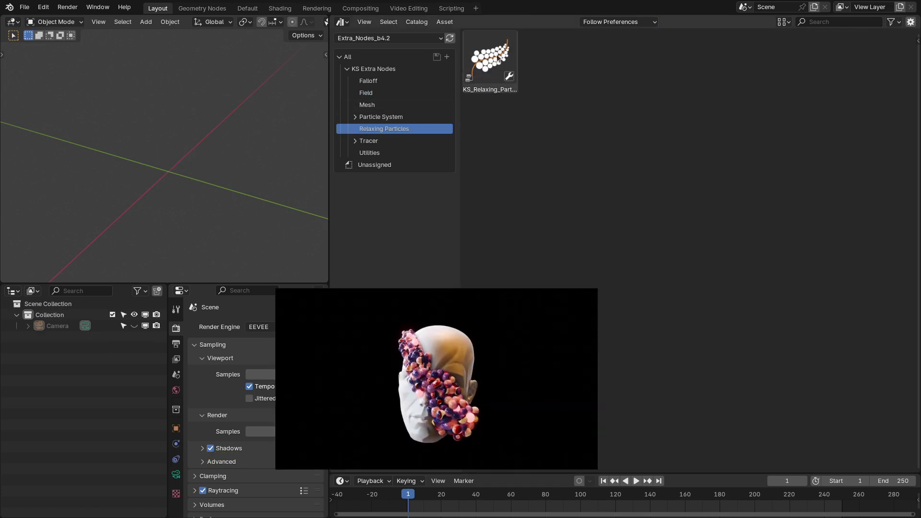
Browse the Particle System catalog's Force, Material, Object, System and Utilities assets.
{"action": "left_click", "coordinate": [369, 153]}
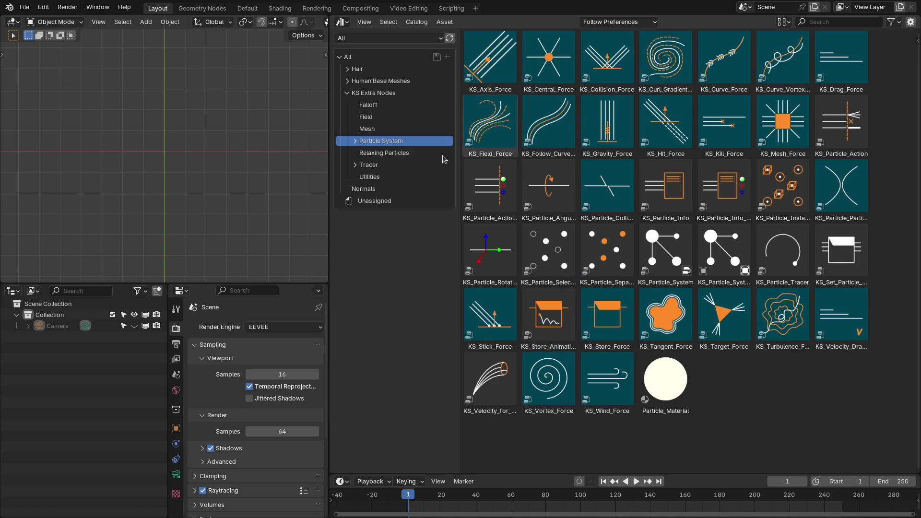
{"action": "left_click", "coordinate": [355, 141]}
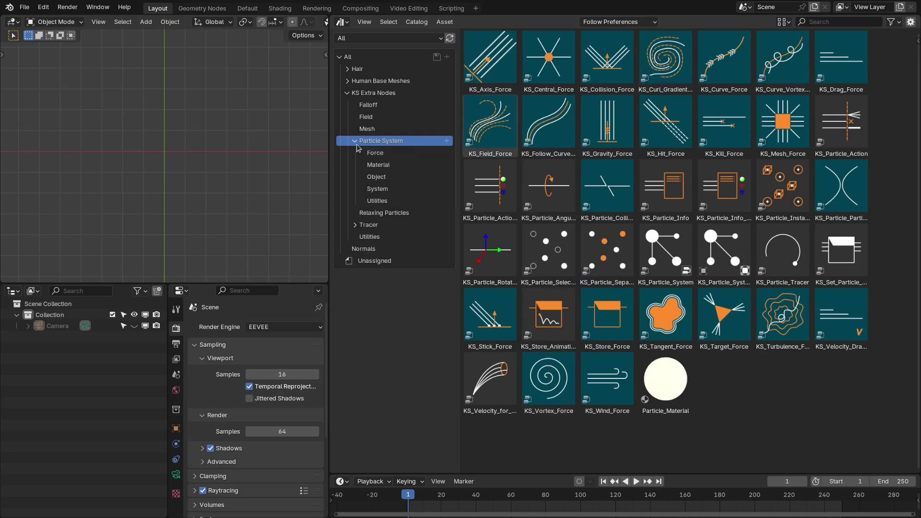
{"action": "left_click", "coordinate": [385, 154]}
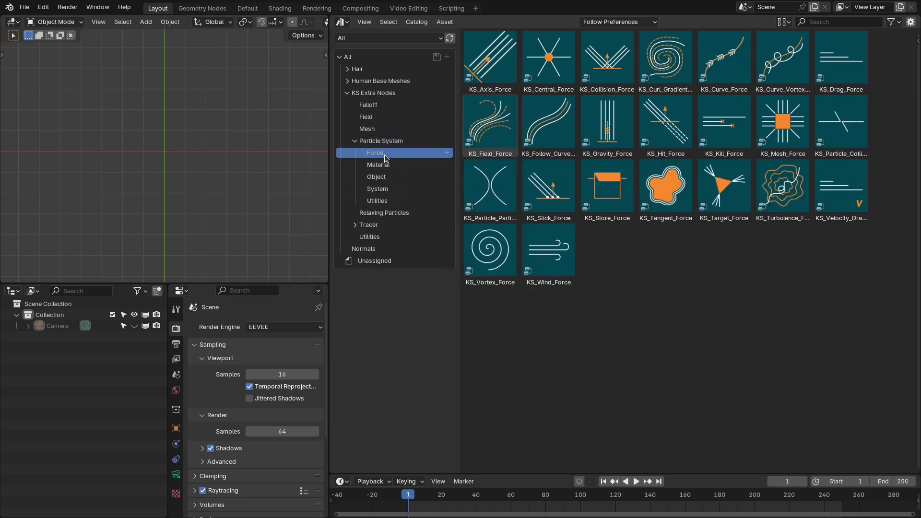
{"action": "left_click", "coordinate": [397, 167]}
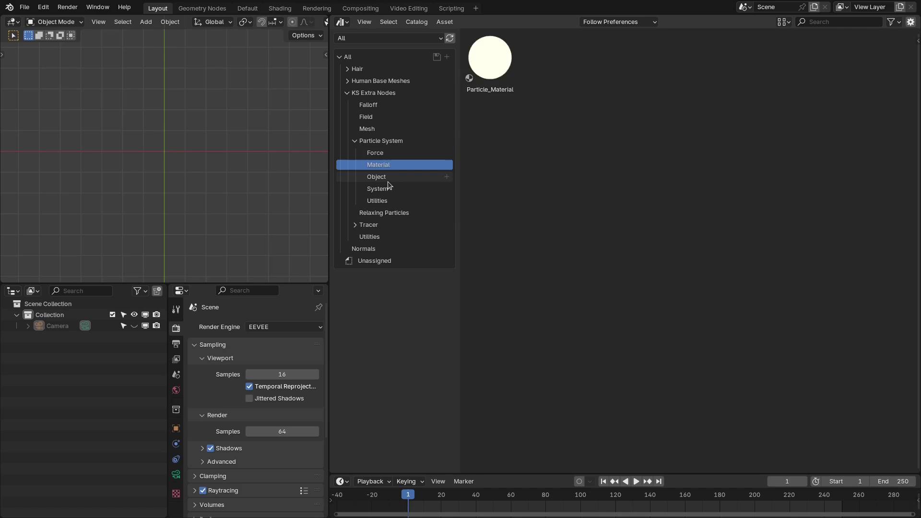
{"action": "left_click", "coordinate": [388, 180]}
{"action": "left_click", "coordinate": [387, 189]}
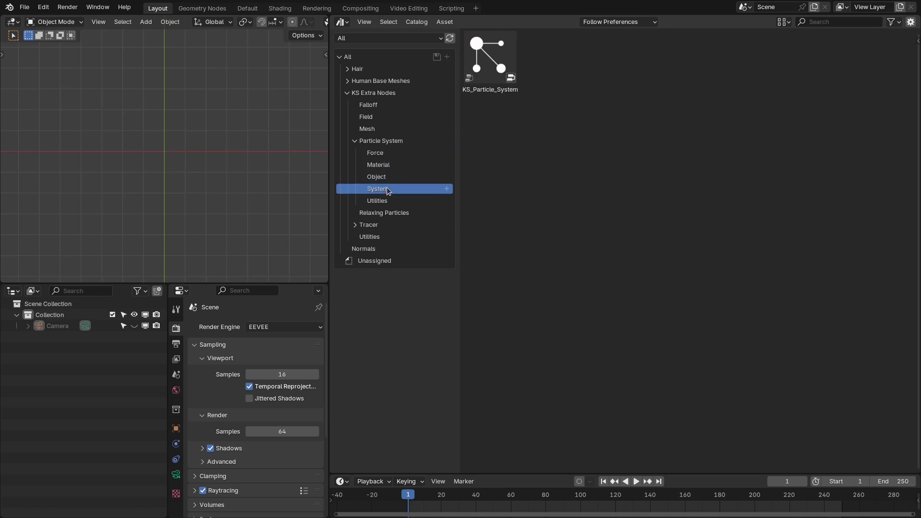
{"action": "left_click", "coordinate": [389, 202]}
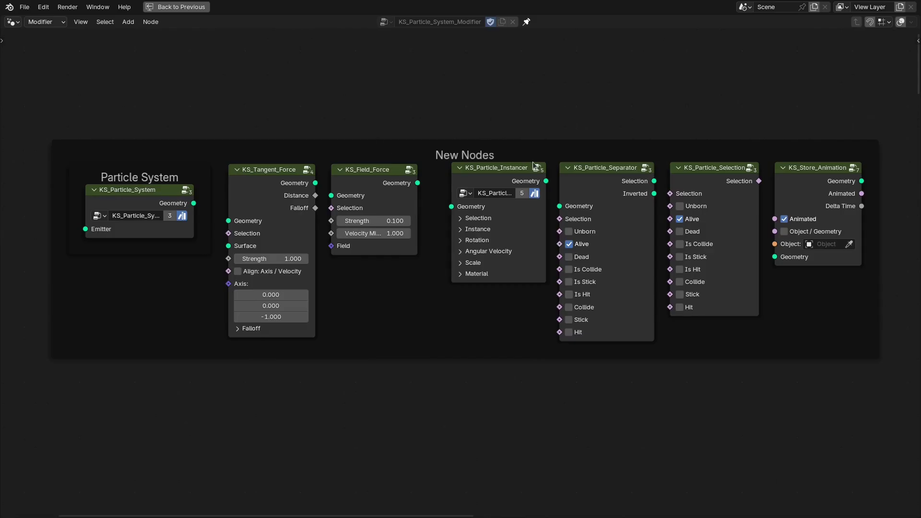
Examine the KS_Particle_System node within the New Nodes frame of the node tree.
{"action": "mouse_move", "coordinate": [336, 144]}
{"action": "middle_mouse_down"}
{"action": "mouse_move", "coordinate": [337, 120]}
{"action": "mouse_move", "coordinate": [340, 136]}
{"action": "middle_mouse_up"}
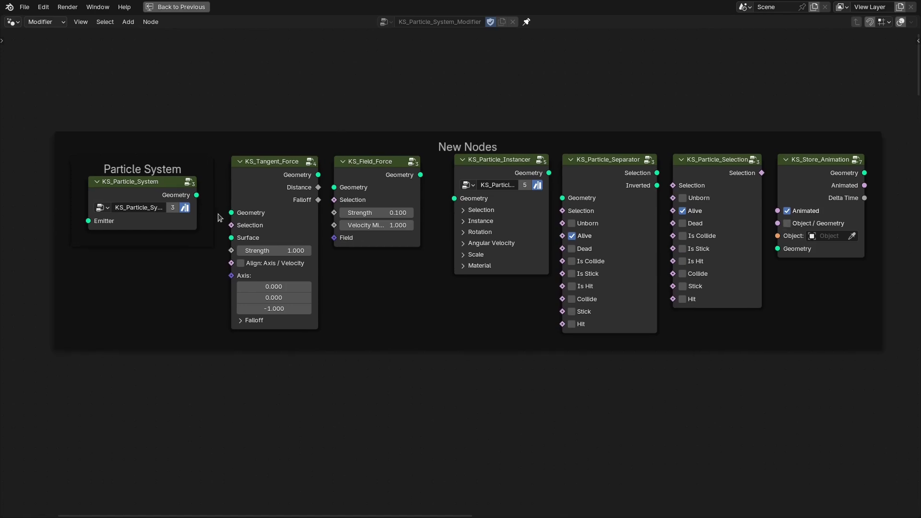
{"action": "left_click", "coordinate": [144, 184]}
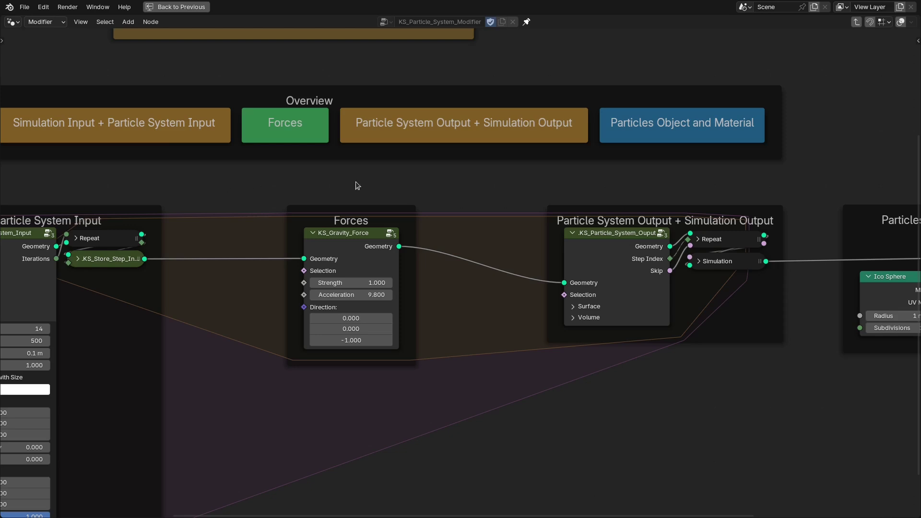
{"action": "scroll", "coordinate": [546, 197], "scroll_direction": "down", "scroll_amount": 3}
{"action": "middle_click_drag", "start_coordinate": [549, 209], "coordinate": [573, 208]}
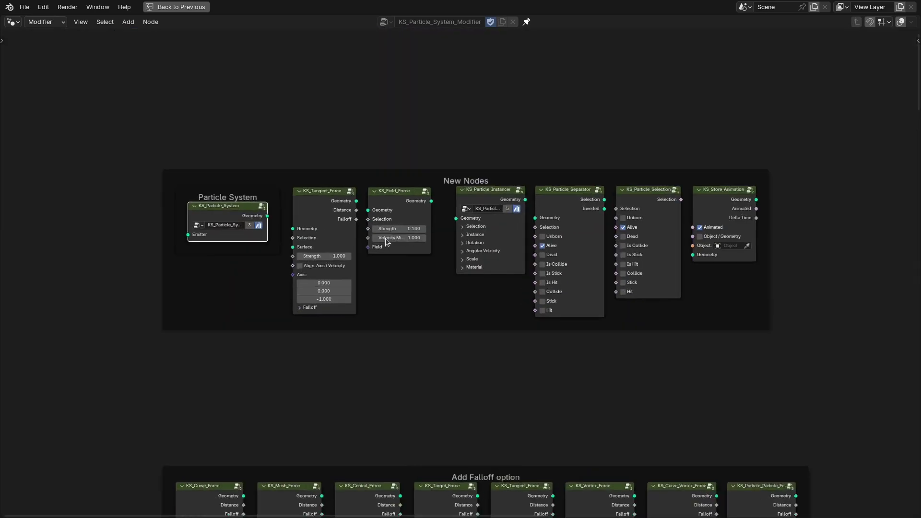
{"action": "scroll", "coordinate": [256, 168], "scroll_direction": "up", "scroll_amount": 2}
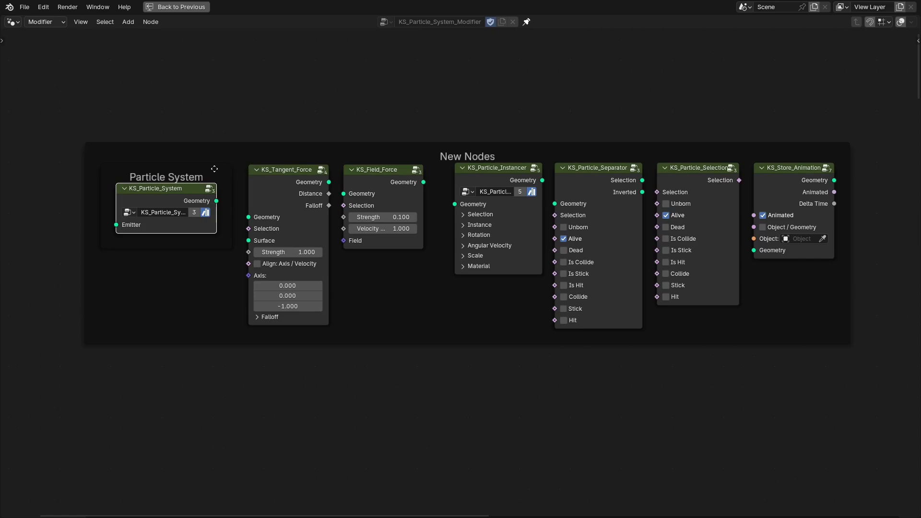
{"action": "middle_click_drag", "start_coordinate": [214, 169], "coordinate": [217, 183]}
Inspect the KS_Tangent_Force node's Surface input and the KS_Field_Force node's Field input.
{"action": "left_click_drag", "start_coordinate": [372, 293], "coordinate": [309, 207]}
{"action": "left_click", "coordinate": [297, 189]}
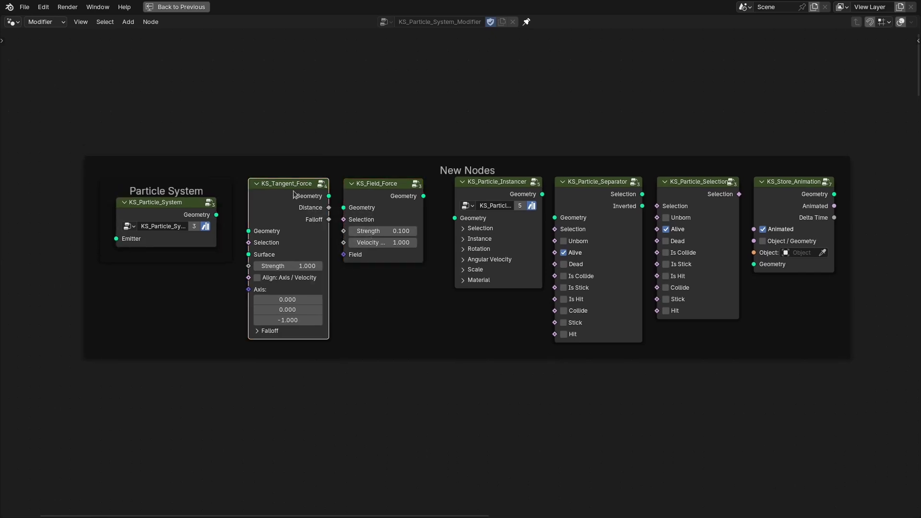
{"action": "scroll", "coordinate": [288, 211], "scroll_direction": "up", "scroll_amount": 1}
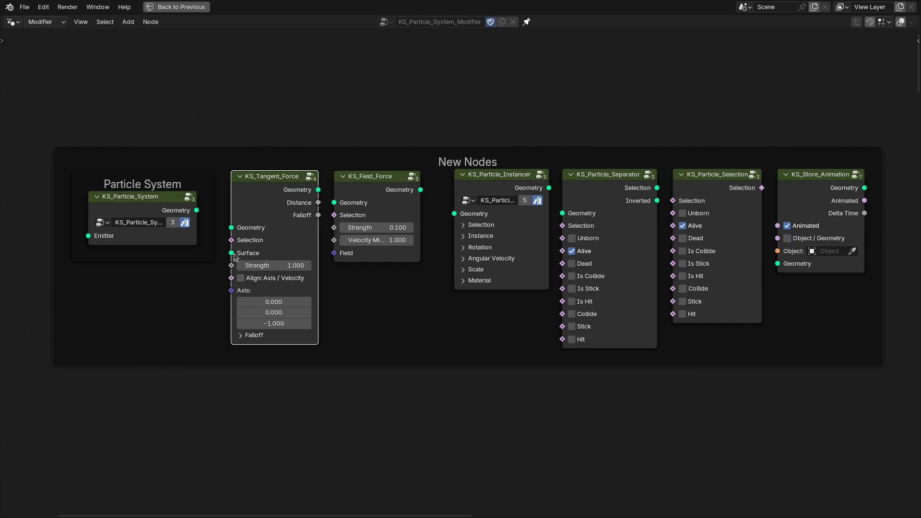
{"action": "left_click_drag", "start_coordinate": [232, 253], "coordinate": [195, 297]}
{"action": "left_click", "coordinate": [379, 183]}
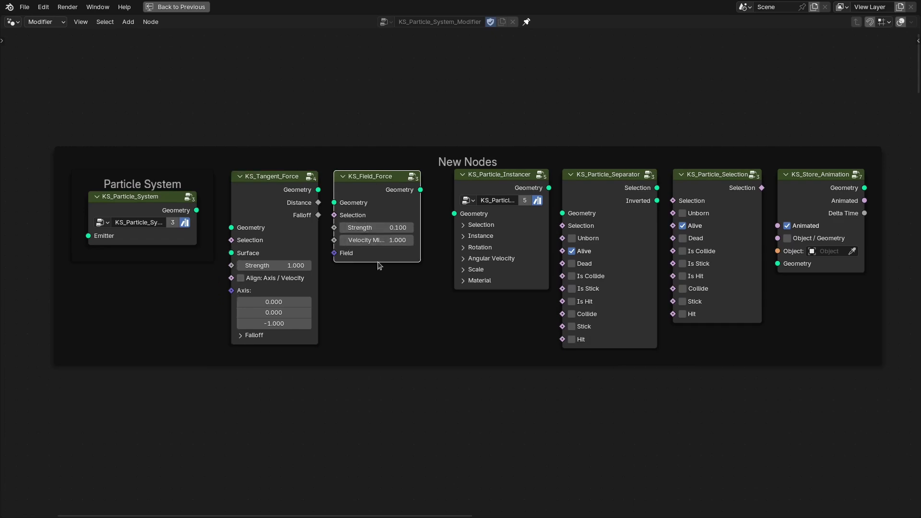
{"action": "left_click_drag", "start_coordinate": [334, 253], "coordinate": [328, 292]}
{"action": "left_click", "coordinate": [360, 286]}
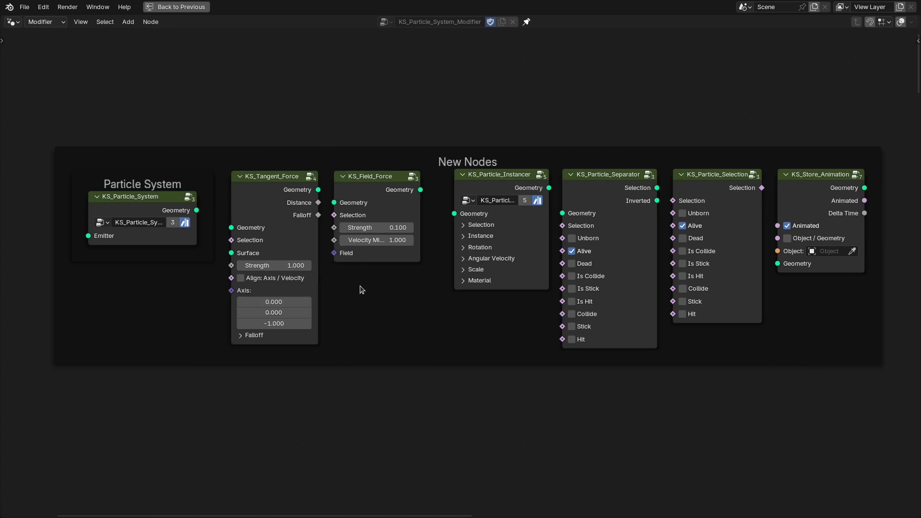
Inspect the KS_Particle_Instancer node's Selection, Instance, Rotation, Angular Velocity and Scale options, leaving them collapsed.
{"action": "left_click_drag", "start_coordinate": [460, 309], "coordinate": [798, 204]}
{"action": "scroll", "coordinate": [482, 197], "scroll_direction": "up", "scroll_amount": 1}
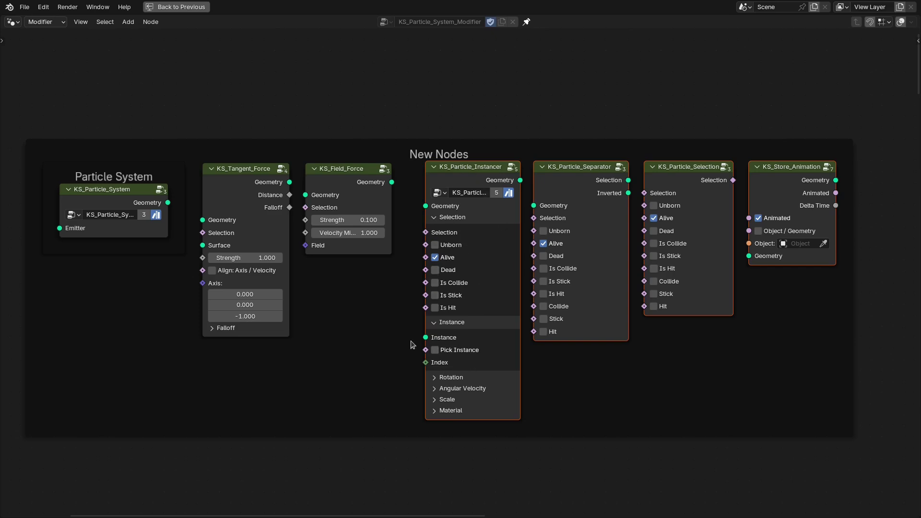
{"action": "left_click", "coordinate": [446, 211]}
{"action": "left_click", "coordinate": [445, 216]}
{"action": "left_click", "coordinate": [442, 228]}
{"action": "left_click", "coordinate": [440, 240]}
{"action": "left_click", "coordinate": [442, 240]}
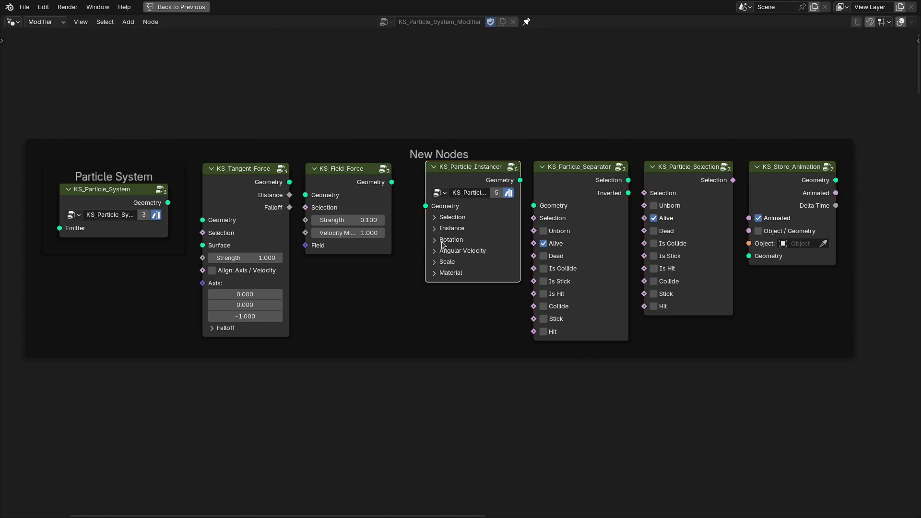
{"action": "left_click", "coordinate": [450, 254]}
{"action": "left_click", "coordinate": [451, 255]}
{"action": "left_click", "coordinate": [448, 264]}
{"action": "left_click", "coordinate": [448, 264]}
Examine the KS_Particle_Separator, KS_Particle_Selection and KS_Store_Animation nodes.
{"action": "left_click_drag", "start_coordinate": [577, 161], "coordinate": [686, 211]}
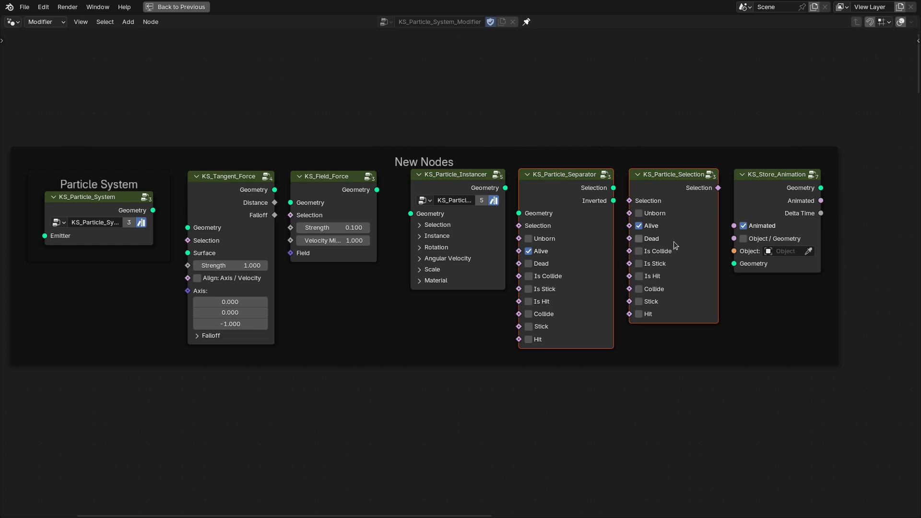
{"action": "left_click", "coordinate": [777, 183]}
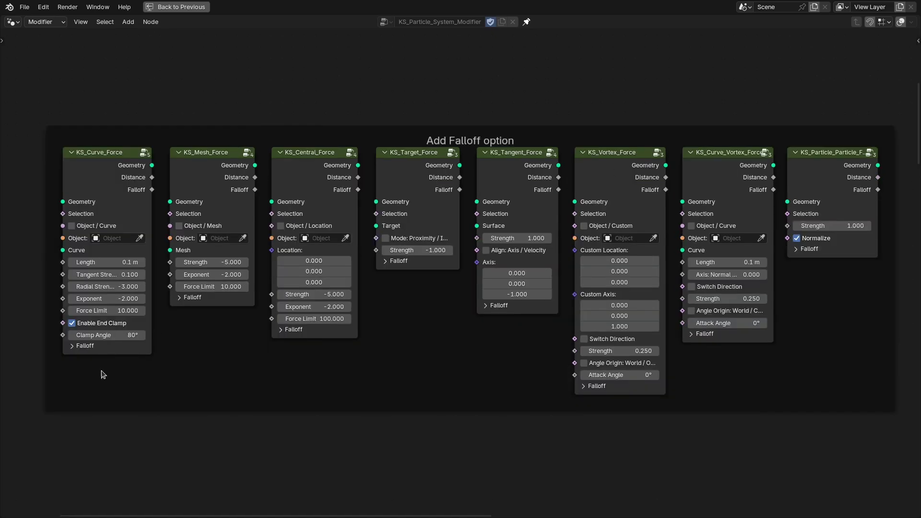
Expand the Falloff options of the force nodes in the Add Falloff option frame, from KS_Curve_Force to KS_Particle_Particle_Force.
{"action": "left_click_drag", "start_coordinate": [102, 371], "coordinate": [837, 206]}
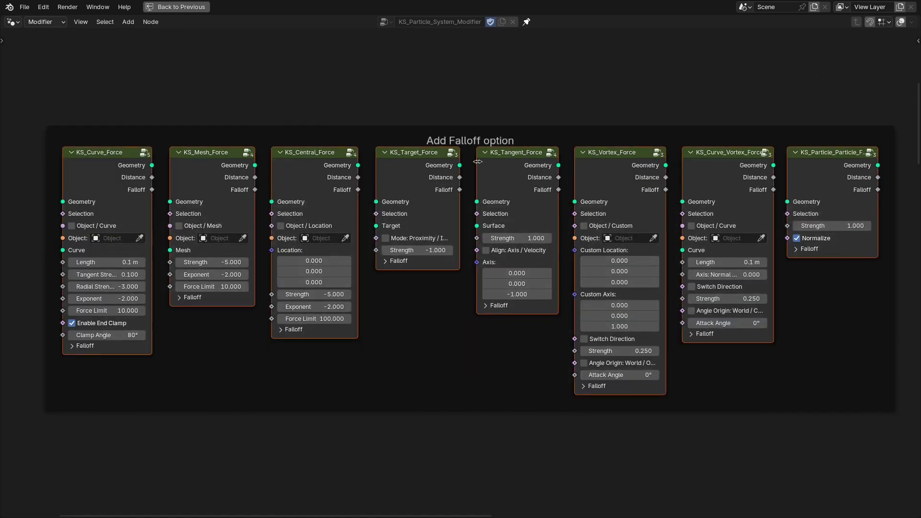
{"action": "left_click", "coordinate": [82, 346]}
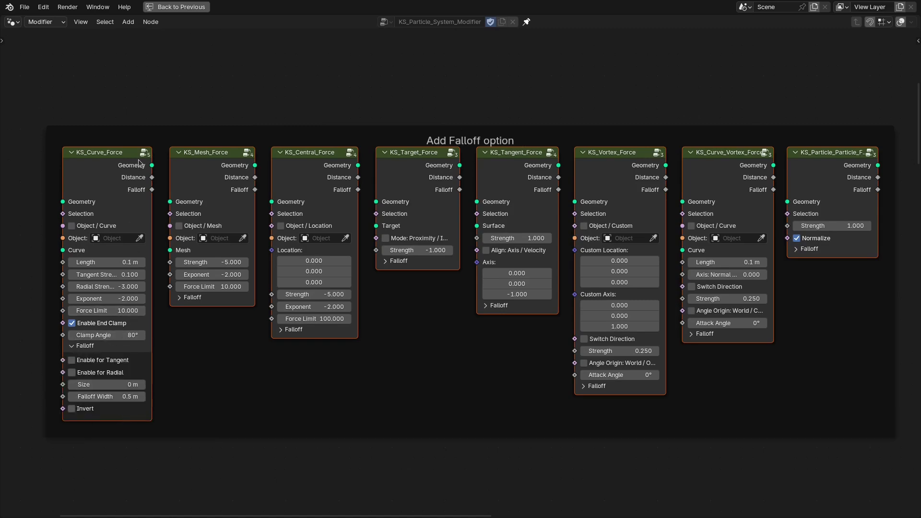
{"action": "left_click", "coordinate": [192, 298]}
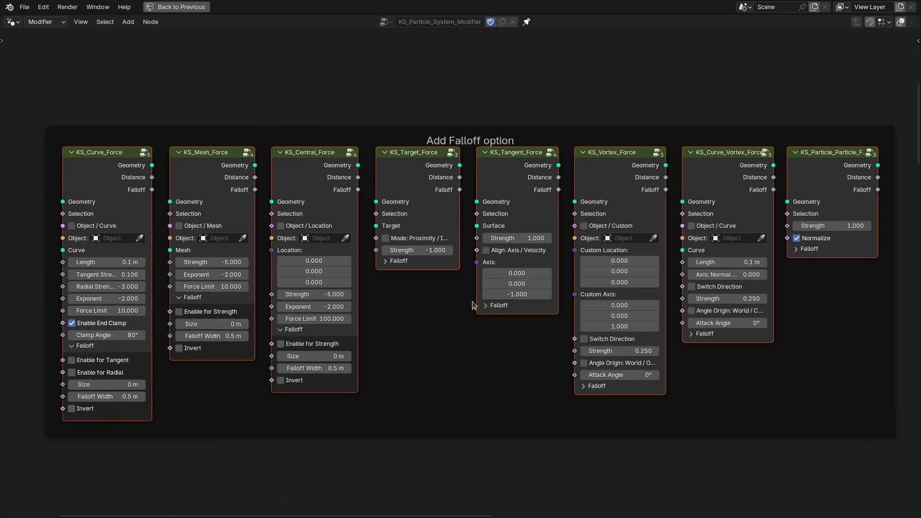
{"action": "left_click", "coordinate": [399, 261]}
{"action": "left_click", "coordinate": [497, 306]}
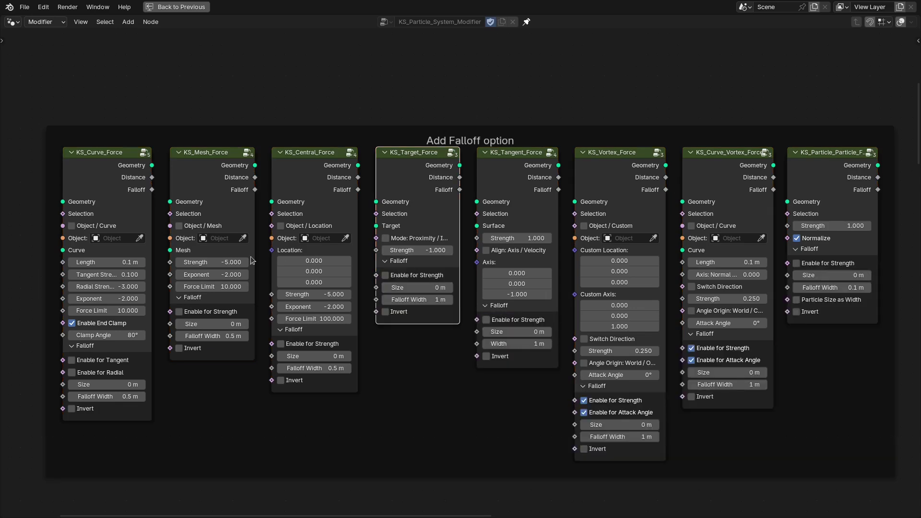
Pull trial links out of KS_Curve_Force's Falloff output without connecting them, and collapse that node's Falloff options.
{"action": "scroll", "coordinate": [136, 180], "scroll_direction": "up", "scroll_amount": 2}
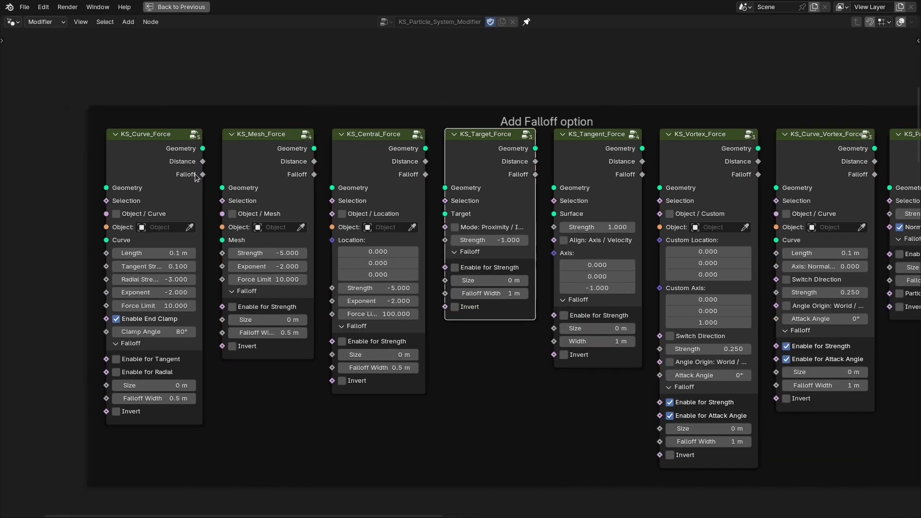
{"action": "left_click_drag", "start_coordinate": [203, 174], "coordinate": [299, 175]}
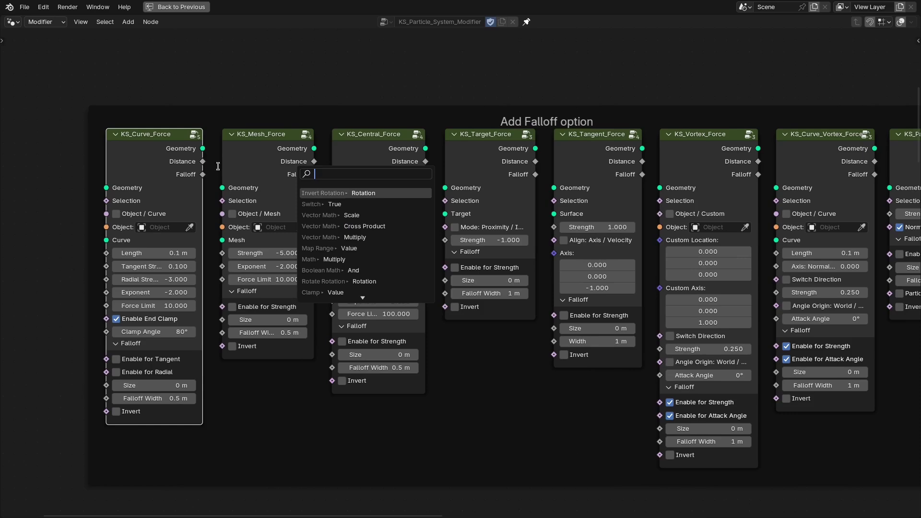
{"action": "left_click_drag", "start_coordinate": [203, 174], "coordinate": [240, 172]}
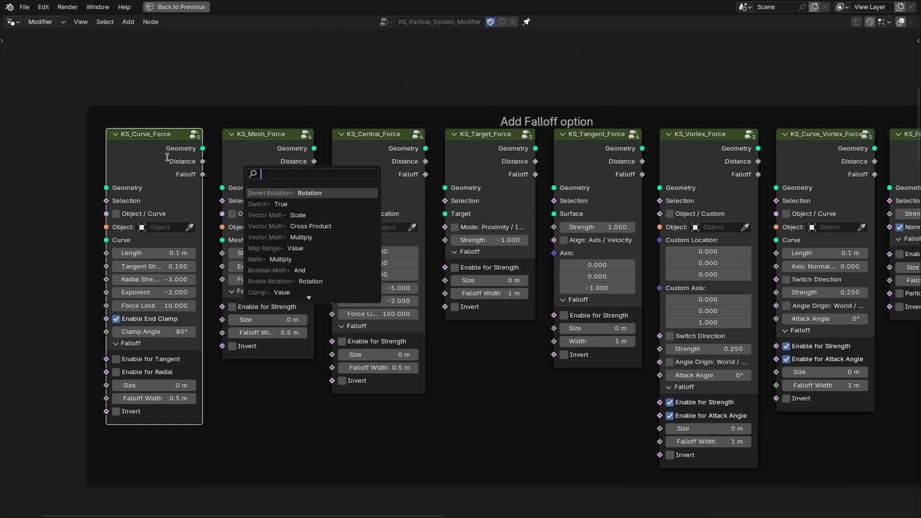
{"action": "left_click", "coordinate": [127, 344]}
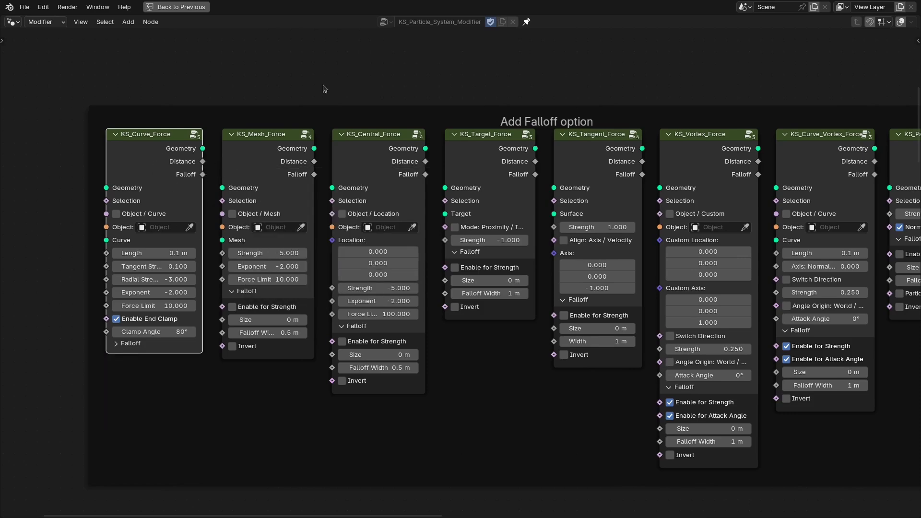
{"action": "left_click_drag", "start_coordinate": [203, 174], "coordinate": [289, 173]}
Collapse the Falloff options of the remaining force nodes, from KS_Mesh_Force to KS_Particle_Particle_Force.
{"action": "left_click", "coordinate": [277, 293]}
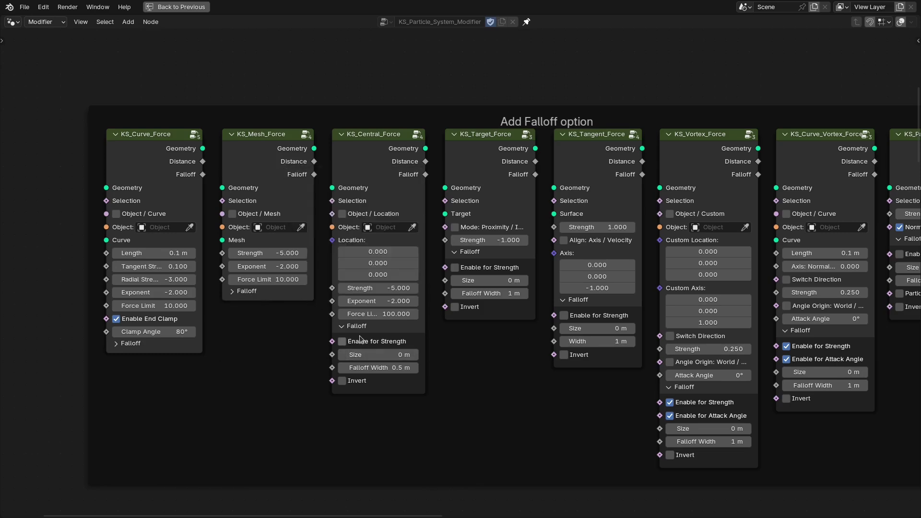
{"action": "left_click", "coordinate": [360, 327]}
{"action": "left_click", "coordinate": [466, 253]}
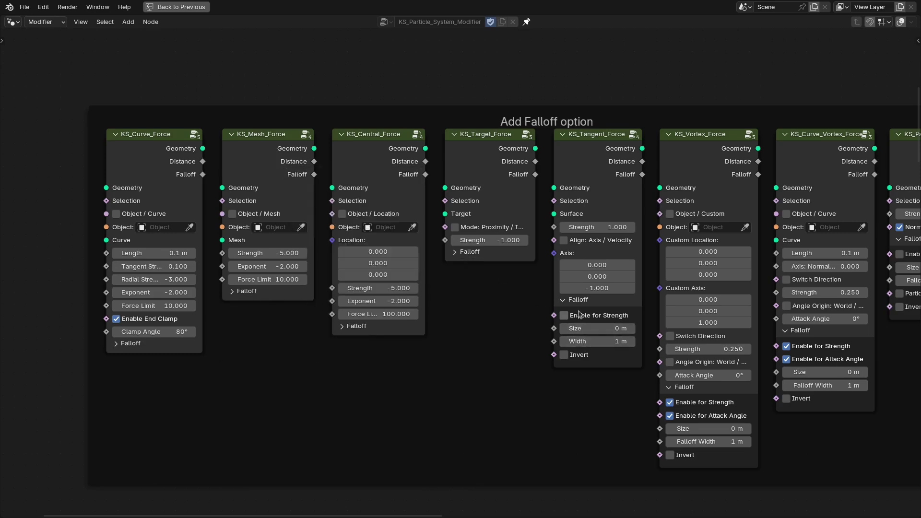
{"action": "left_click", "coordinate": [578, 300]}
{"action": "left_click", "coordinate": [682, 387]}
{"action": "left_click", "coordinate": [800, 330]}
{"action": "key", "text": "Home"}
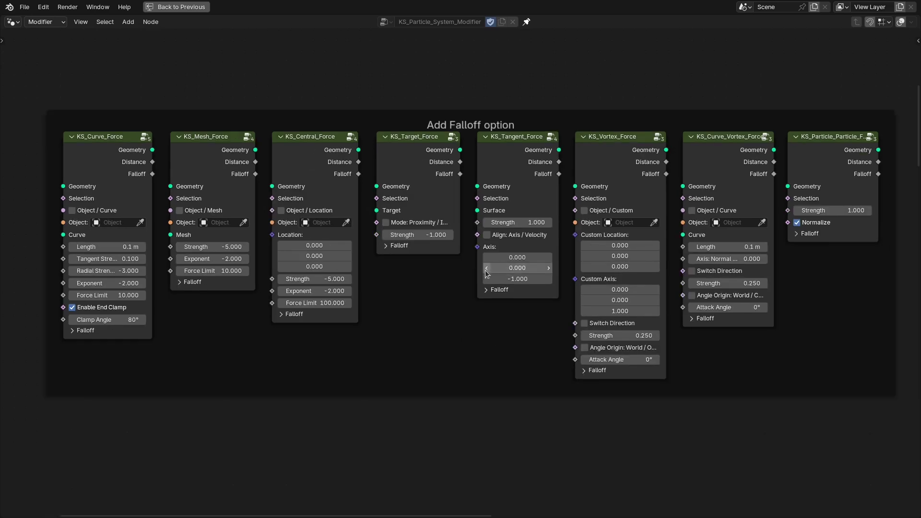
Examine the reworked KS_Curve_Force, KS_Mesh_Force and KS_Central_Force nodes, including their force limit and end clamp settings.
{"action": "scroll", "coordinate": [503, 309], "scroll_direction": "down", "scroll_amount": 3}
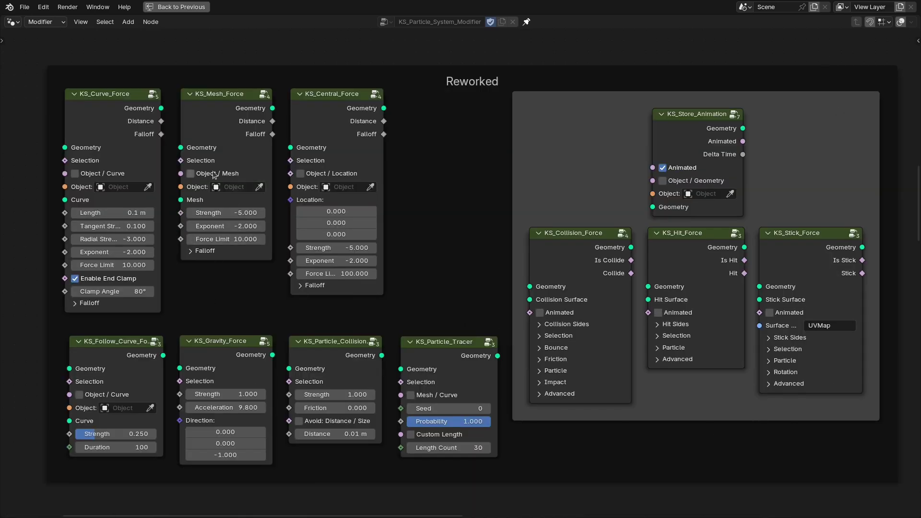
{"action": "left_click_drag", "start_coordinate": [58, 113], "coordinate": [358, 154]}
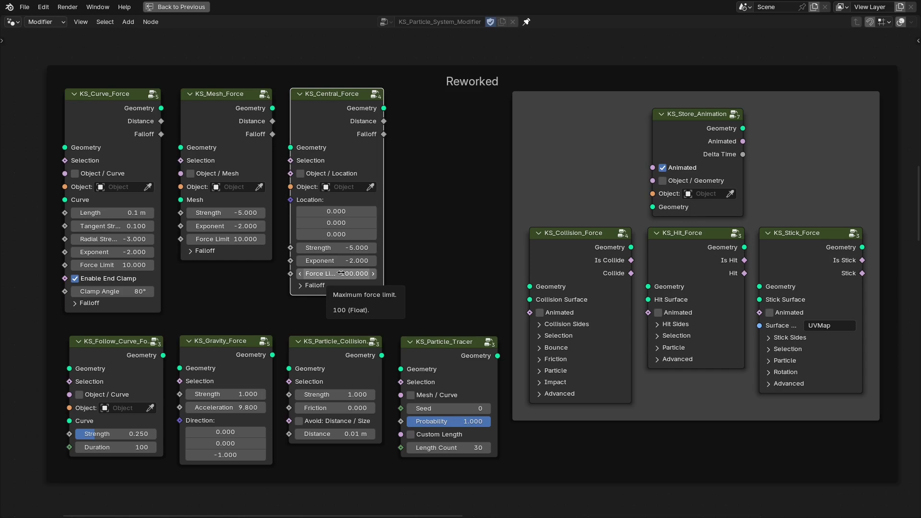
{"action": "middle_click_drag", "start_coordinate": [401, 294], "coordinate": [416, 256]}
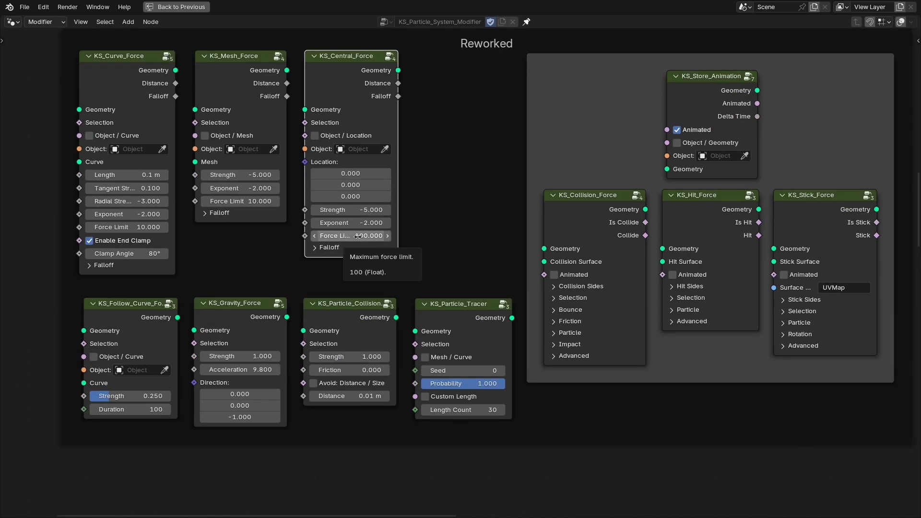
{"action": "mouse_move", "coordinate": [405, 212]}
{"action": "middle_mouse_down"}
{"action": "mouse_move", "coordinate": [426, 214]}
{"action": "mouse_move", "coordinate": [415, 223]}
{"action": "middle_mouse_up"}
{"action": "left_click", "coordinate": [126, 206]}
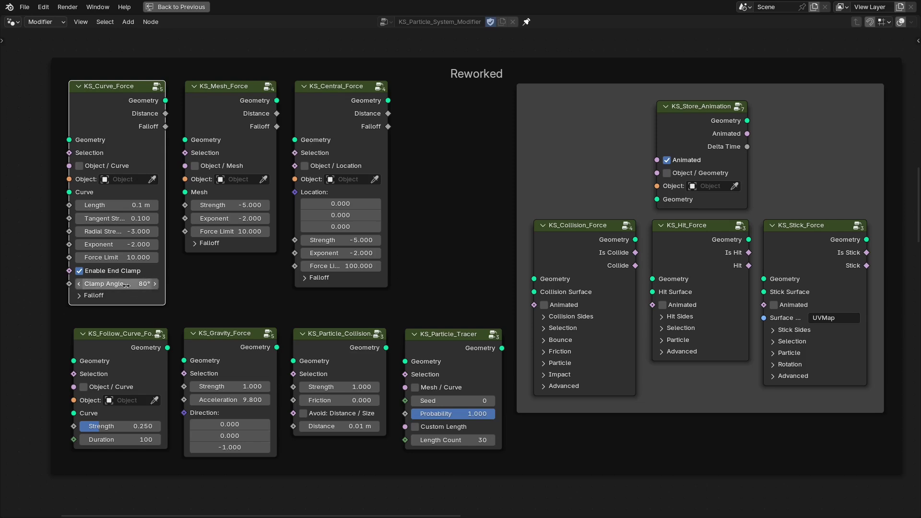
{"action": "middle_click_drag", "start_coordinate": [172, 94], "coordinate": [170, 121]}
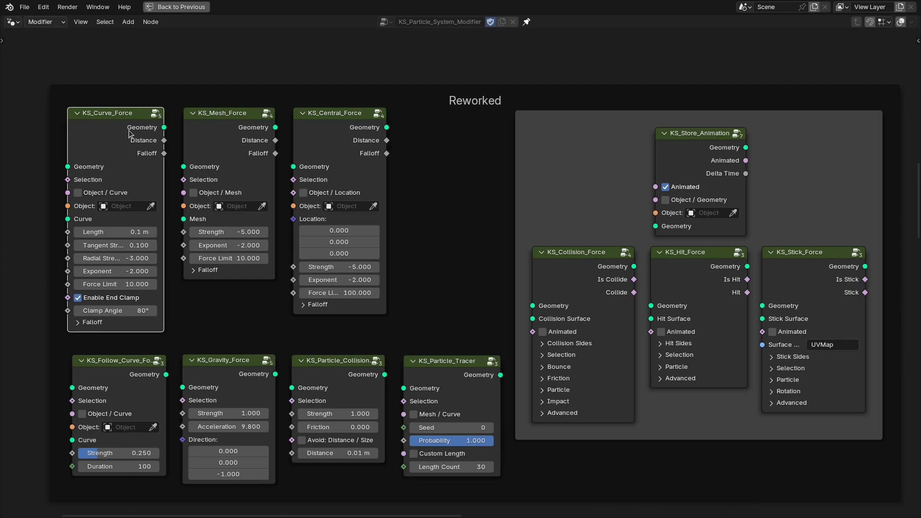
Examine the reworked Follow Curve, Gravity and Particle Collision force nodes and the KS_Particle_Tracer node.
{"action": "left_click", "coordinate": [201, 339]}
{"action": "middle_click_drag", "start_coordinate": [208, 318], "coordinate": [200, 288]}
{"action": "left_click", "coordinate": [115, 335]}
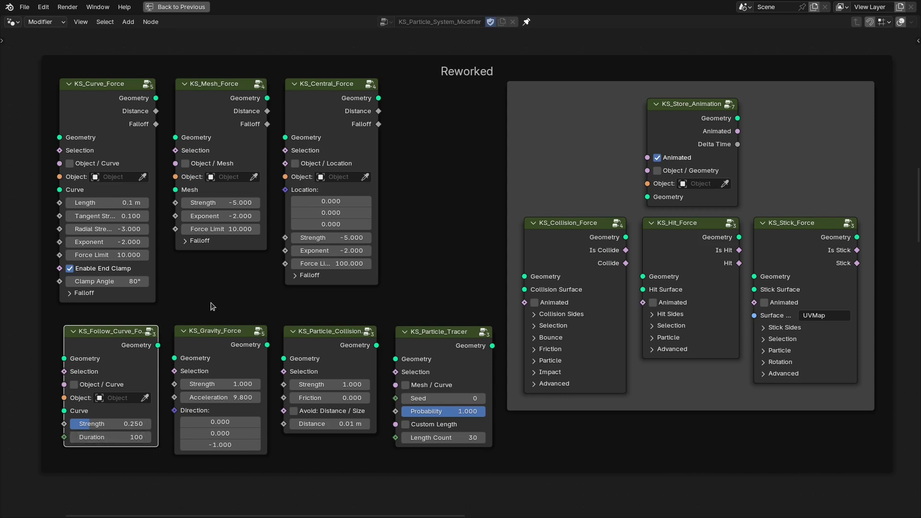
{"action": "left_click", "coordinate": [231, 354]}
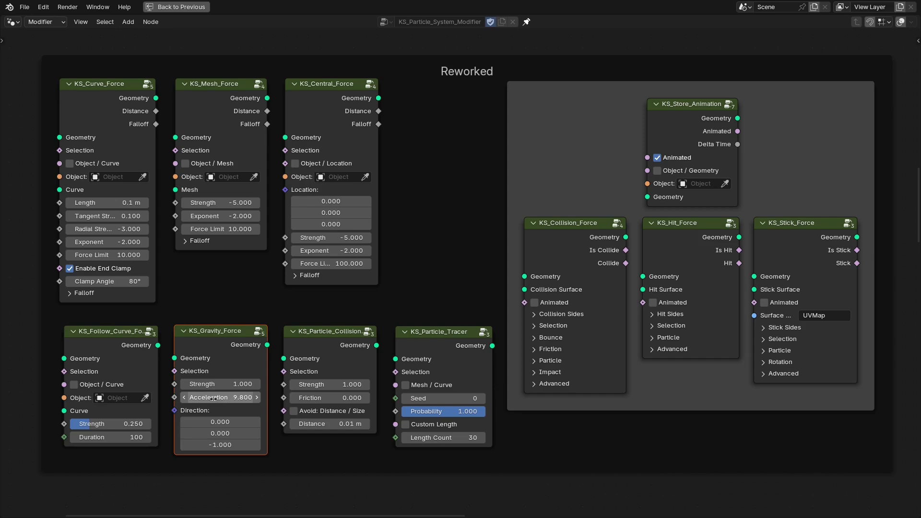
{"action": "left_click", "coordinate": [348, 341]}
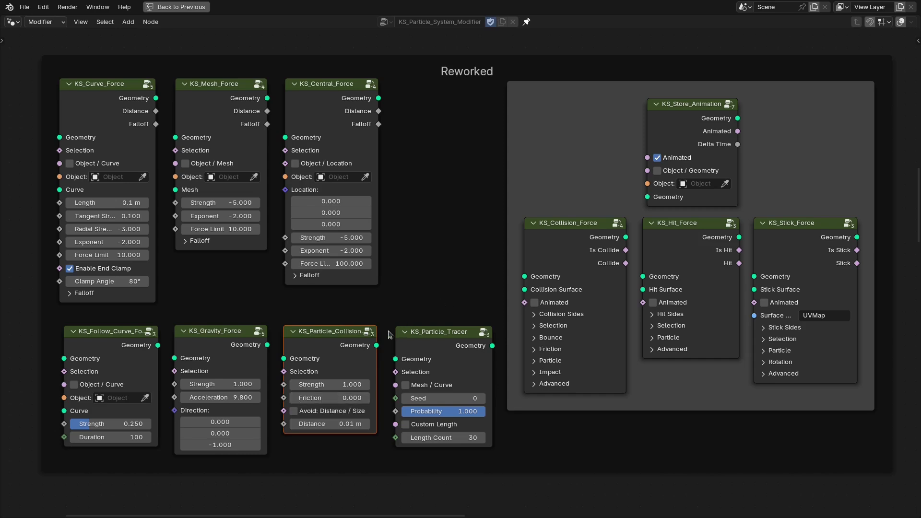
{"action": "left_click", "coordinate": [460, 360]}
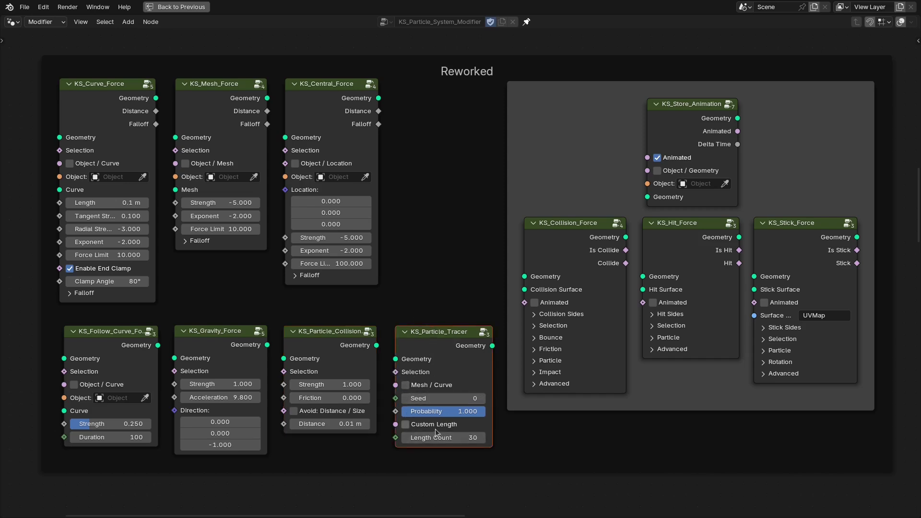
{"action": "mouse_move", "coordinate": [396, 373]}
{"action": "middle_click_drag", "start_coordinate": [436, 439], "coordinate": [424, 427]}
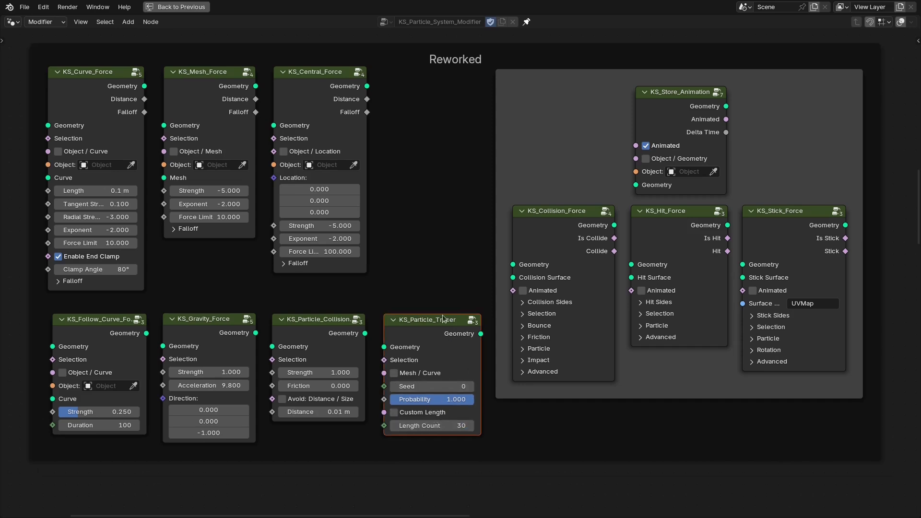
{"action": "middle_click_drag", "start_coordinate": [440, 301], "coordinate": [444, 340]}
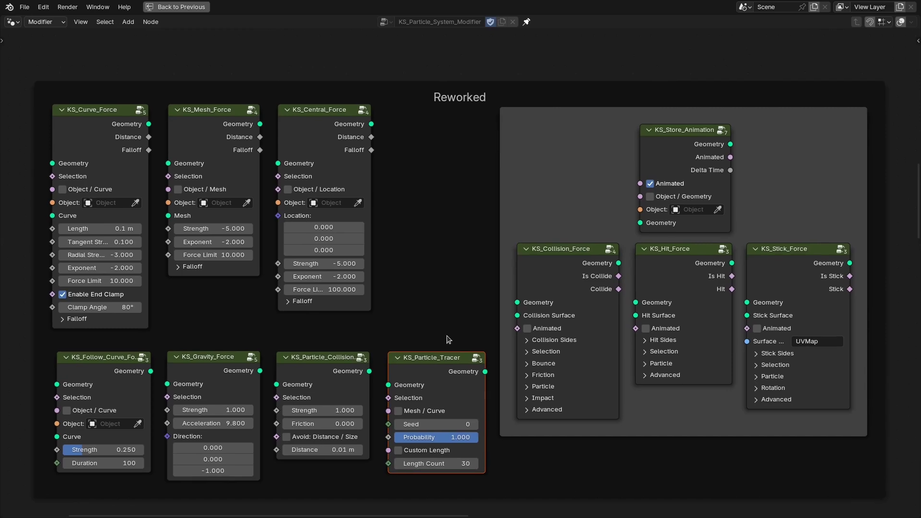
{"action": "left_click_drag", "start_coordinate": [422, 323], "coordinate": [445, 357]}
Examine the group of KS_Store_Animation, KS_Collision_Force, KS_Hit_Force and KS_Stick_Force nodes in the Reworked frame.
{"action": "left_click_drag", "start_coordinate": [527, 457], "coordinate": [826, 169]}
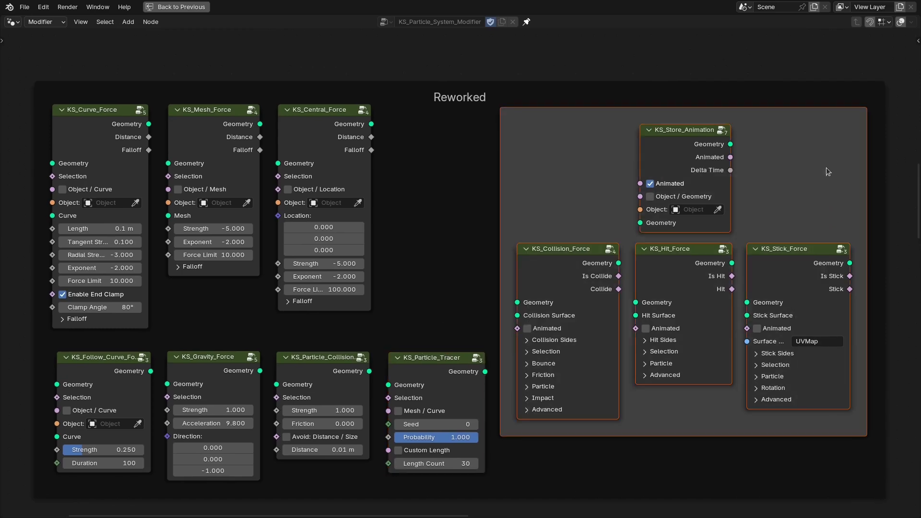
{"action": "middle_click_drag", "start_coordinate": [808, 165], "coordinate": [722, 154]}
{"action": "left_click", "coordinate": [876, 167]}
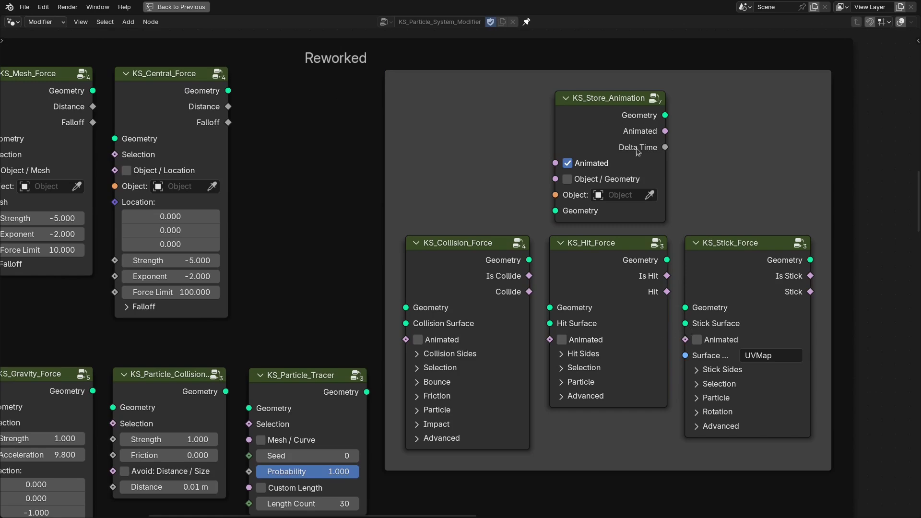
{"action": "left_click", "coordinate": [623, 126]}
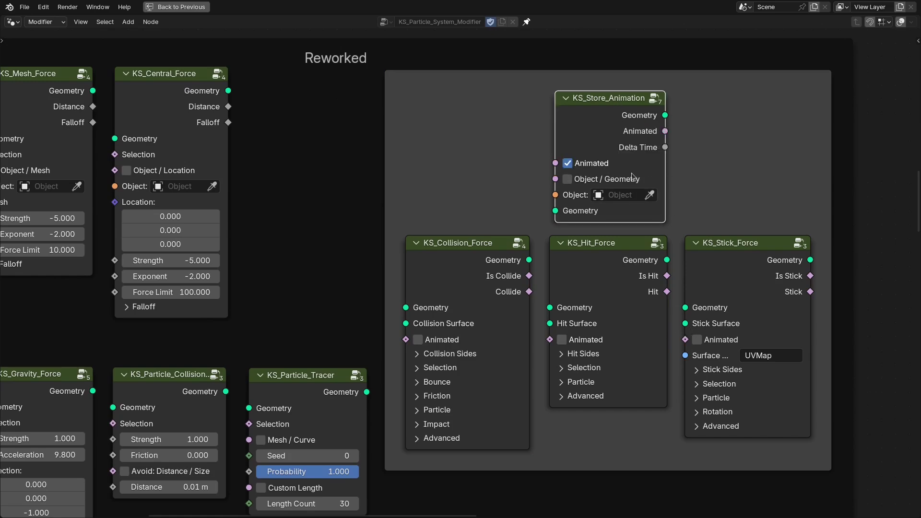
Try linking KS_Store_Animation's Geometry and Animated outputs to KS_Collision_Force's Collision Surface and Animated inputs, and remove both links again.
{"action": "left_click_drag", "start_coordinate": [665, 115], "coordinate": [418, 324]}
{"action": "left_click_drag", "start_coordinate": [665, 131], "coordinate": [417, 339]}
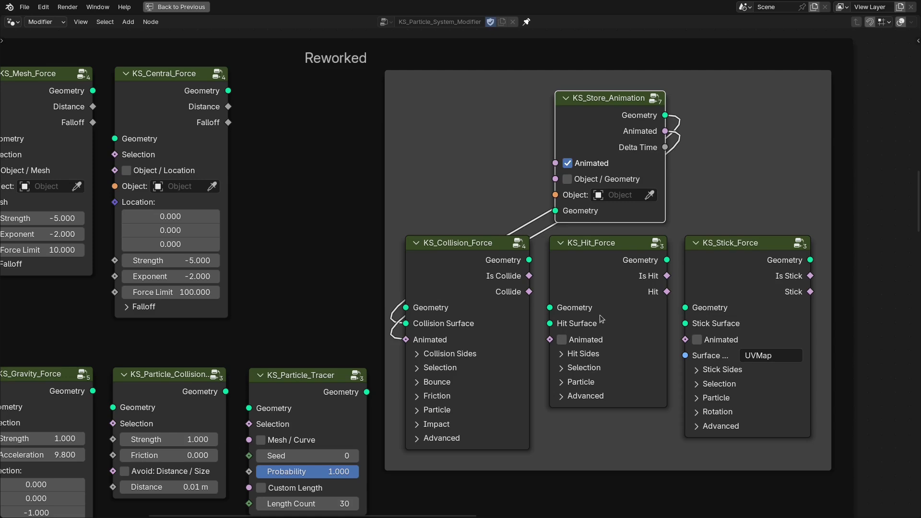
{"action": "left_click", "coordinate": [617, 285]}
{"action": "left_click", "coordinate": [745, 259]}
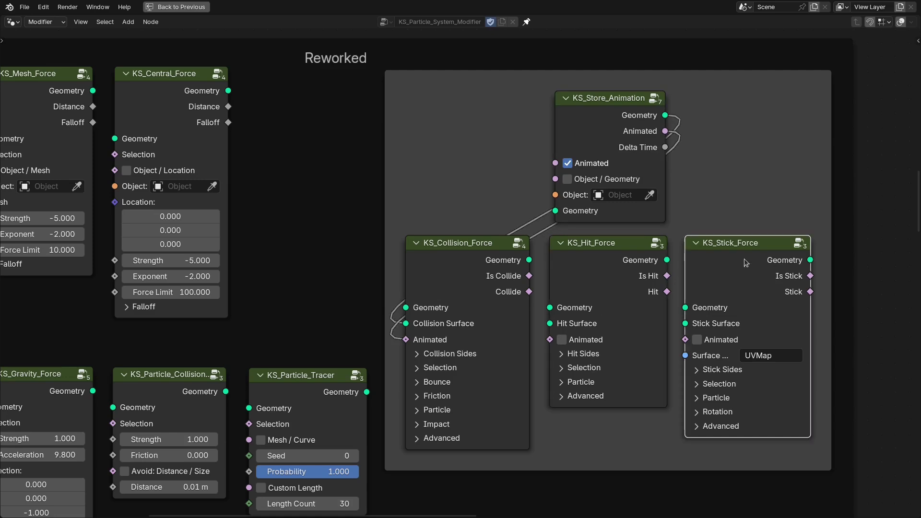
{"action": "right_click_drag", "start_coordinate": [500, 203], "coordinate": [534, 247], "text": "ctrl"}
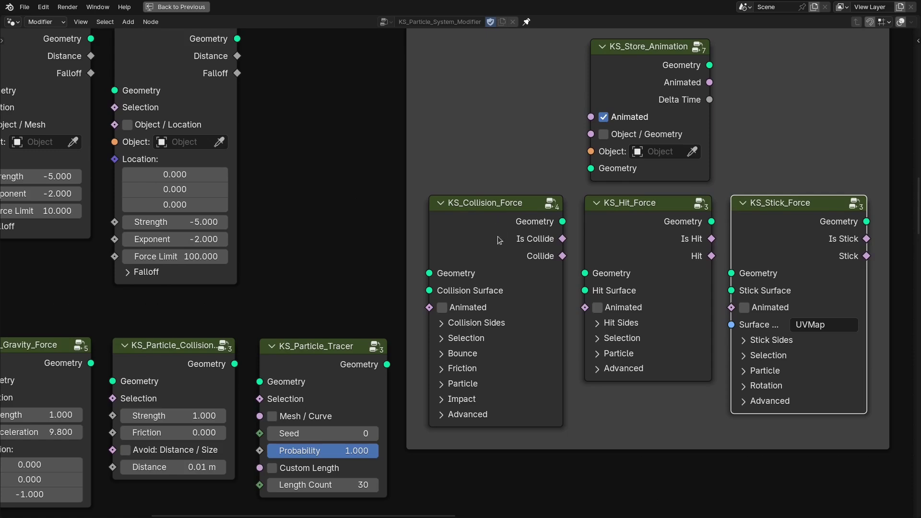
Inspect the Particle and Impact options of the KS_Collision_Force node, leaving both sections collapsed.
{"action": "left_click", "coordinate": [458, 384]}
{"action": "middle_click_drag", "start_coordinate": [586, 424], "coordinate": [587, 343]}
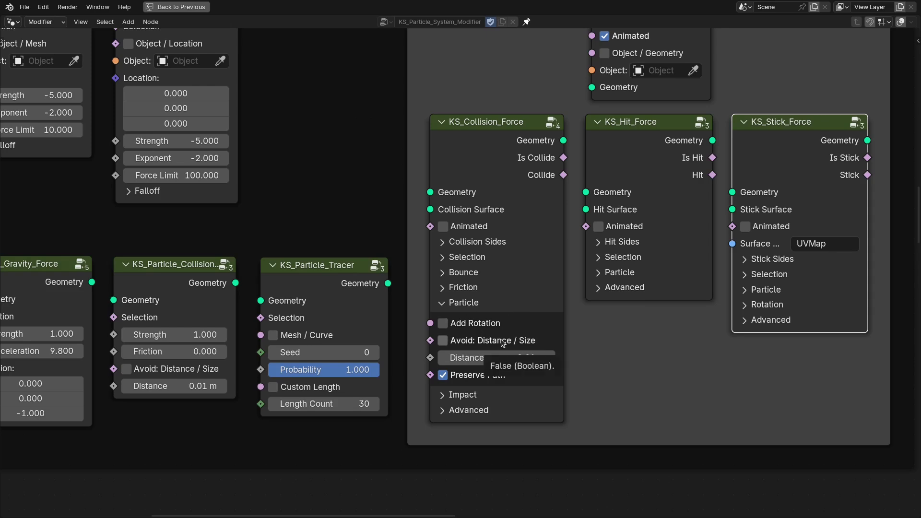
{"action": "left_click", "coordinate": [463, 302]}
{"action": "left_click", "coordinate": [466, 318]}
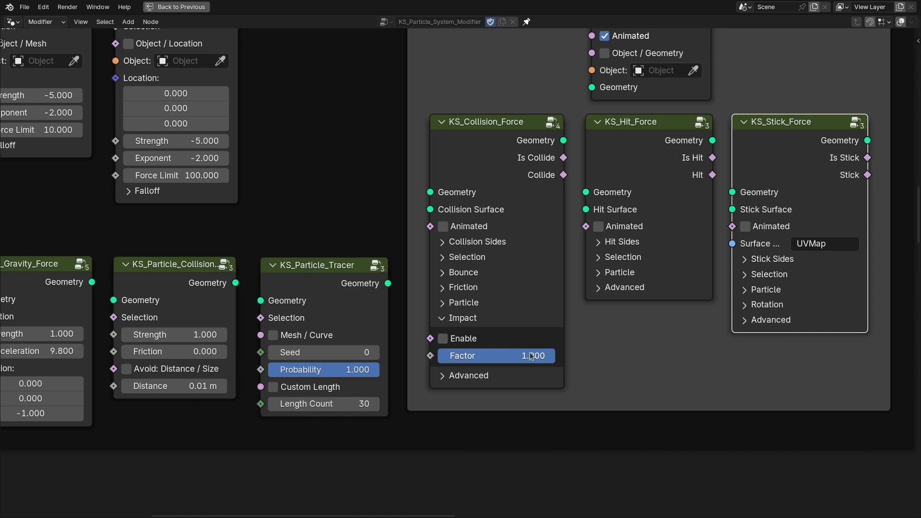
{"action": "mouse_move", "coordinate": [539, 361]}
{"action": "left_mouse_down"}
{"action": "mouse_move", "coordinate": [423, 360]}
{"action": "mouse_move", "coordinate": [539, 361]}
{"action": "left_mouse_up"}
{"action": "left_click", "coordinate": [456, 320]}
Expand the Simulation settings of the .KS_Particle_System_Input node in the main particle system tree and inspect them.
{"action": "key", "text": "Home"}
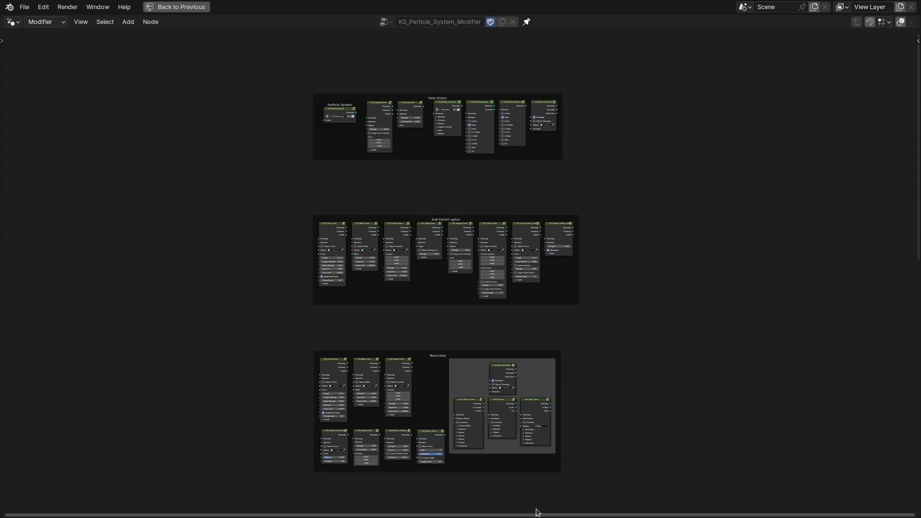
{"action": "middle_click_drag", "start_coordinate": [615, 497], "coordinate": [543, 434]}
{"action": "scroll", "coordinate": [525, 310], "scroll_direction": "up", "scroll_amount": 6}
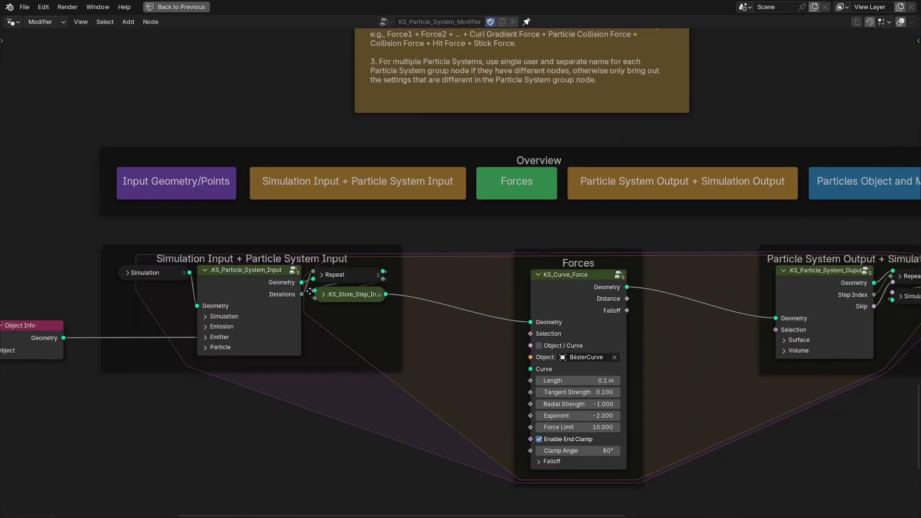
{"action": "middle_click_drag", "start_coordinate": [310, 291], "coordinate": [303, 278]}
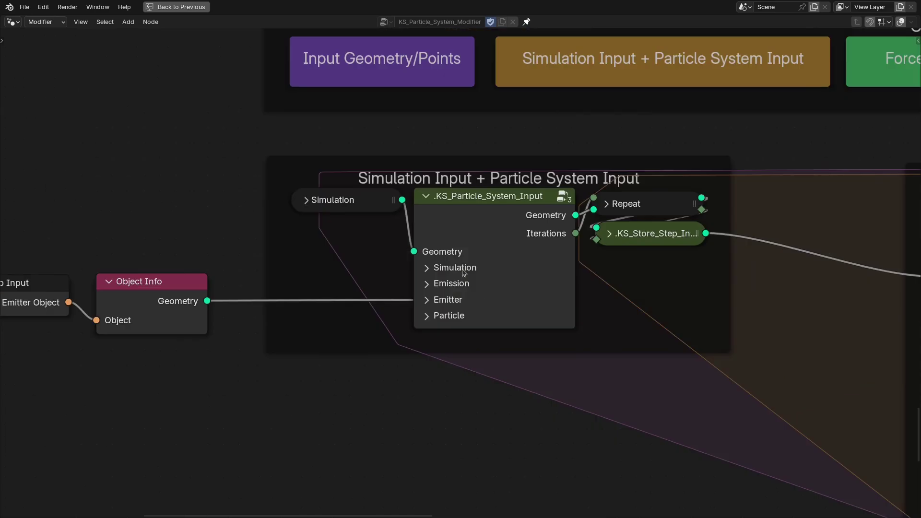
{"action": "left_click", "coordinate": [465, 269]}
{"action": "scroll", "coordinate": [475, 273], "scroll_direction": "up", "scroll_amount": 1}
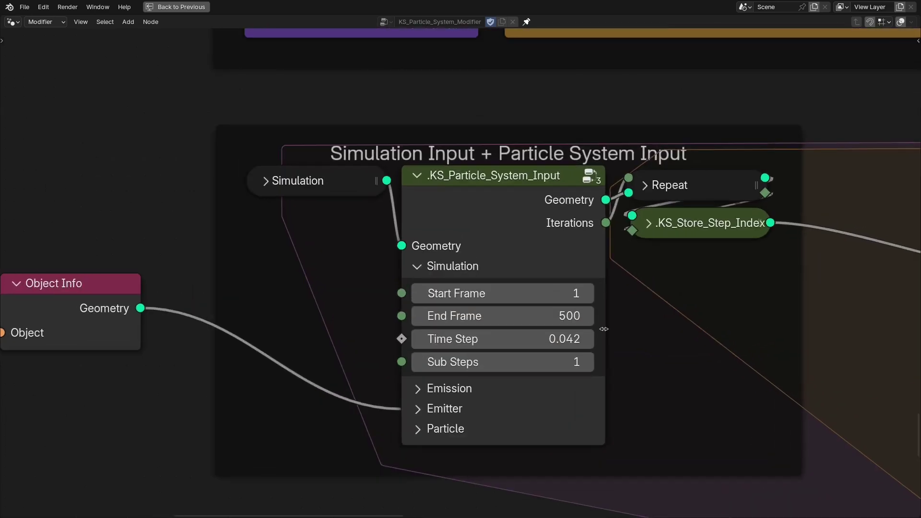
{"action": "middle_click_drag", "start_coordinate": [584, 340], "coordinate": [575, 302]}
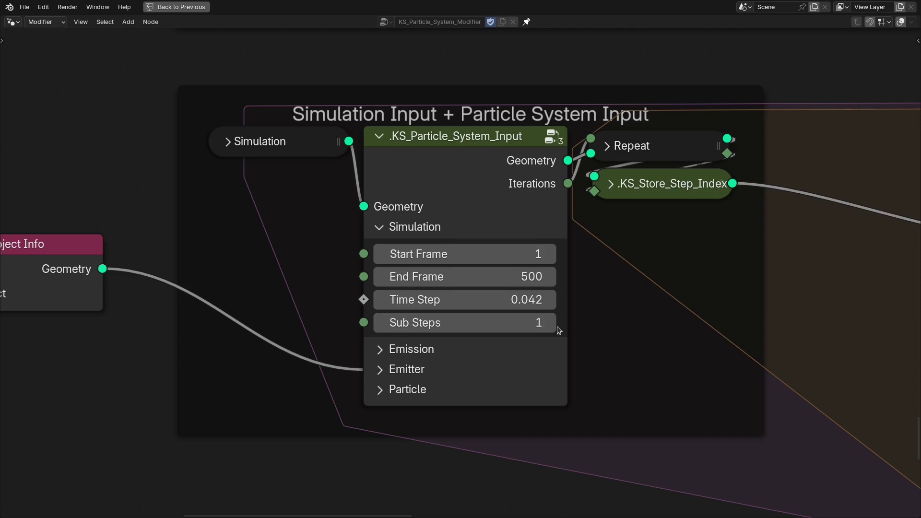
Collapse the Simulation settings of the .KS_Particle_System_Input node and expand its Emitter settings to inspect them.
{"action": "left_click", "coordinate": [413, 227]}
{"action": "left_click", "coordinate": [402, 267]}
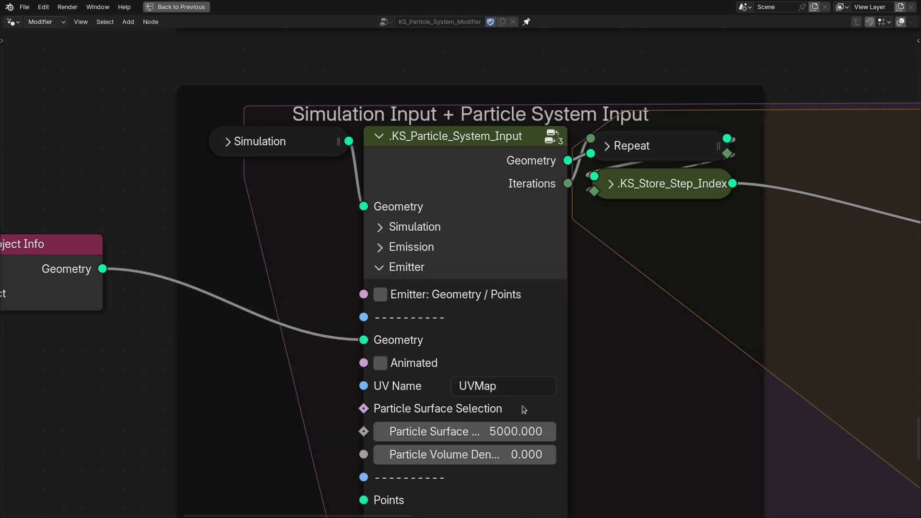
{"action": "middle_click_drag", "start_coordinate": [522, 405], "coordinate": [505, 349]}
{"action": "scroll", "coordinate": [595, 285], "scroll_direction": "down", "scroll_amount": 2}
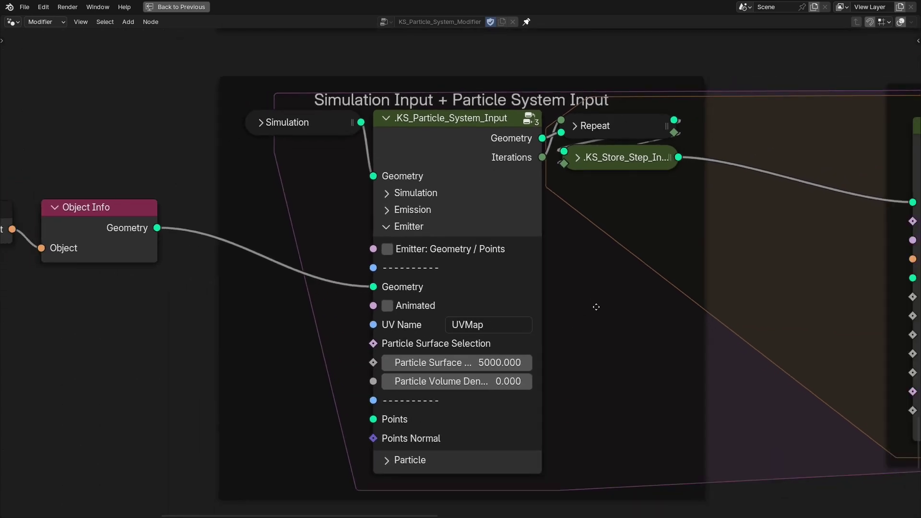
{"action": "scroll", "coordinate": [597, 309], "scroll_direction": "down", "scroll_amount": 2}
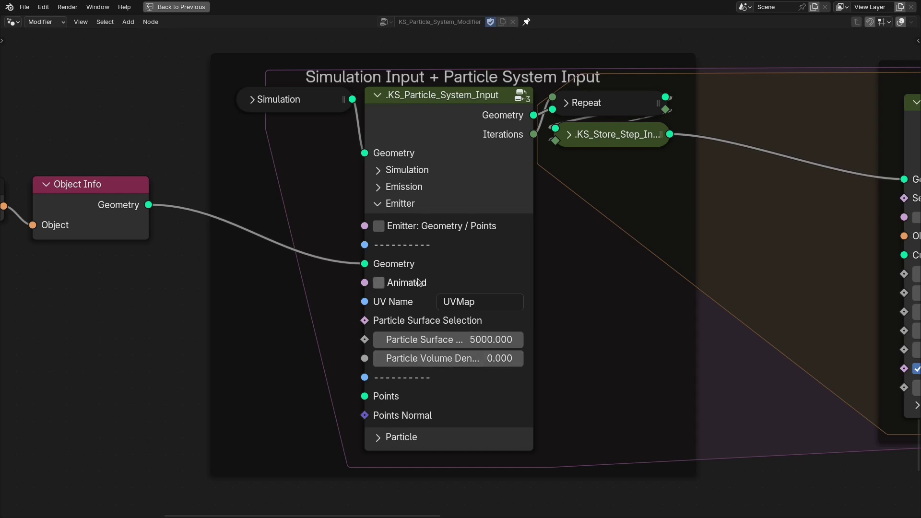
Inspect the Particle settings of .KS_Particle_System_Input, leaving both the Emitter and Particle sections collapsed.
{"action": "left_click", "coordinate": [389, 203]}
{"action": "left_click", "coordinate": [392, 220]}
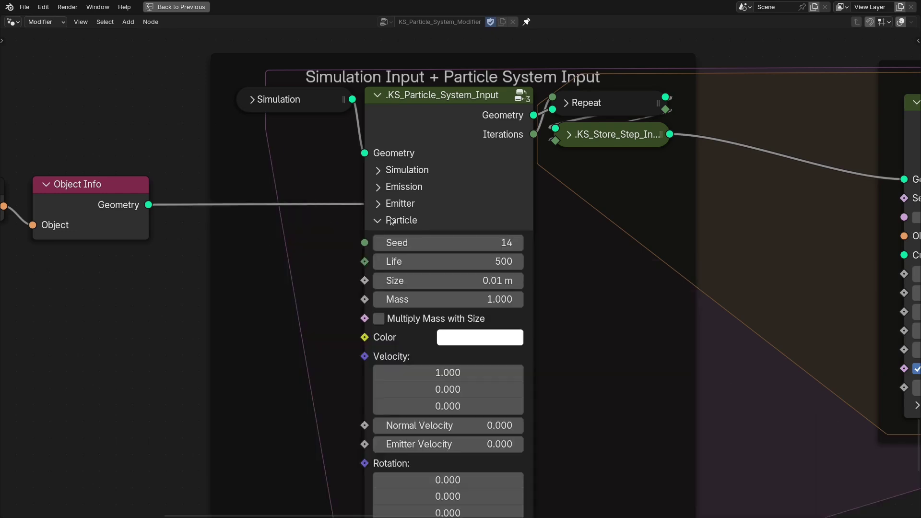
{"action": "middle_click_drag", "start_coordinate": [456, 304], "coordinate": [494, 315], "text": "ctrl"}
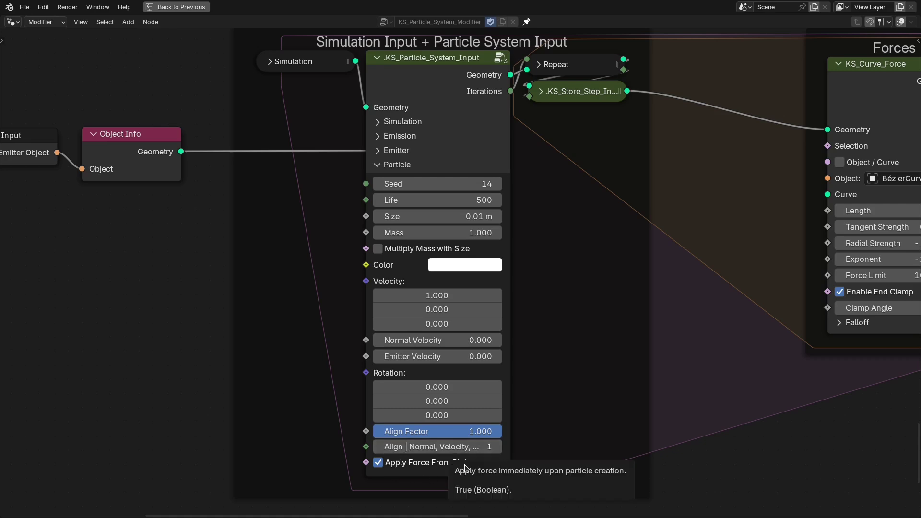
{"action": "left_click", "coordinate": [404, 164]}
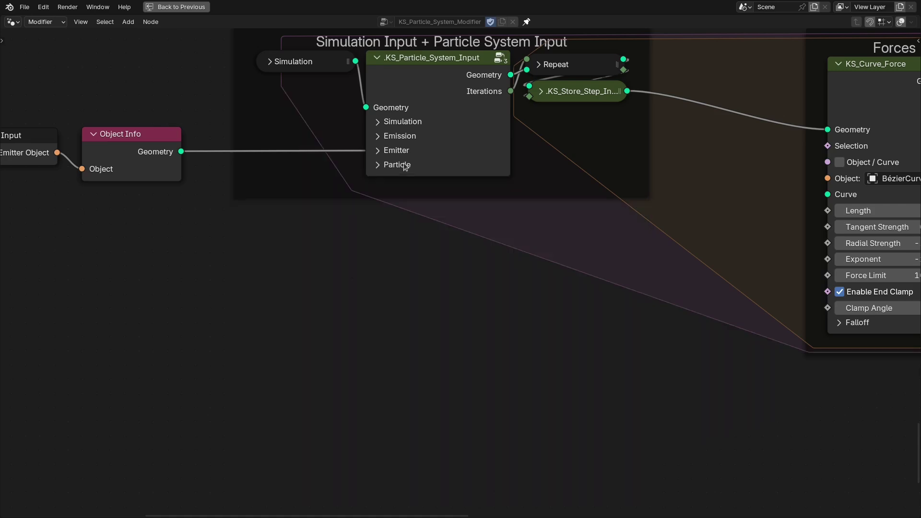
{"action": "scroll", "coordinate": [407, 164], "scroll_direction": "down", "scroll_amount": 2}
{"action": "middle_click_drag", "start_coordinate": [912, 142], "coordinate": [527, 228]}
{"action": "scroll", "coordinate": [657, 203], "scroll_direction": "up", "scroll_amount": 2}
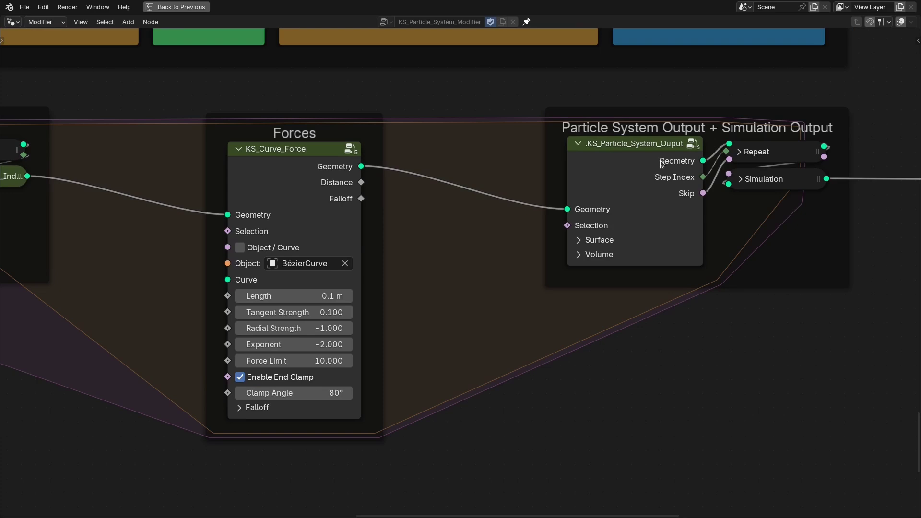
{"action": "scroll", "coordinate": [556, 228], "scroll_direction": "up", "scroll_amount": 2}
{"action": "left_click_drag", "start_coordinate": [610, 274], "coordinate": [504, 264]}
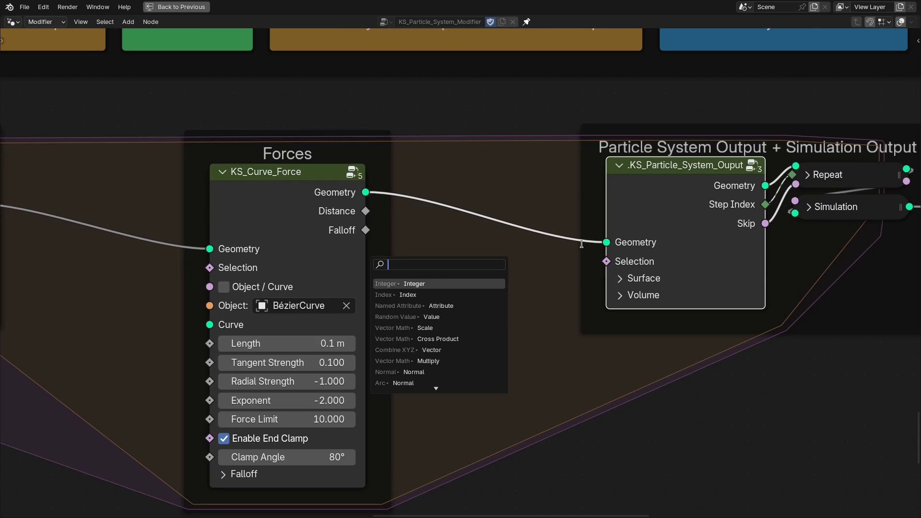
{"action": "key", "text": "Escape"}
{"action": "scroll", "coordinate": [561, 243], "scroll_direction": "down", "scroll_amount": 5}
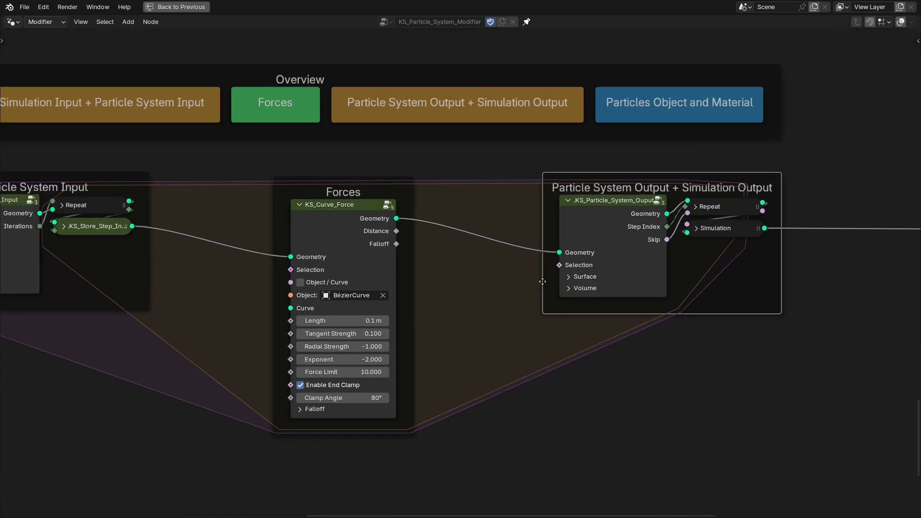
Restore the multi-editor layout from the maximized node editor, with the Particle System Output + Simulation Output frame in view.
{"action": "key", "text": "ctrl+space"}
{"action": "scroll", "coordinate": [691, 274], "scroll_direction": "down", "scroll_amount": 3}
{"action": "middle_click_drag", "start_coordinate": [678, 291], "coordinate": [565, 285]}
{"action": "scroll", "coordinate": [648, 318], "scroll_direction": "up", "scroll_amount": 5}
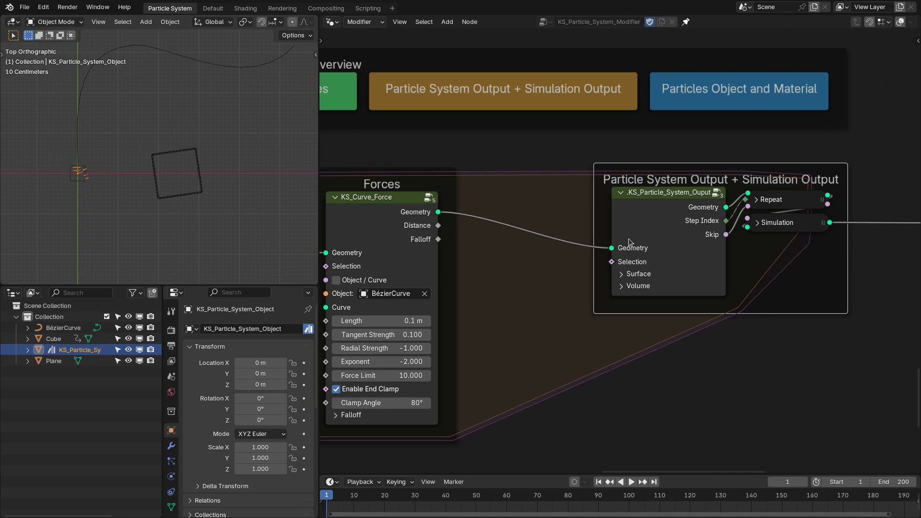
Add a Boolean Random Value node linked to the Selection input of the .KS_Particle_System_Ouput node, just beside it.
{"action": "left_click_drag", "start_coordinate": [611, 262], "coordinate": [540, 264]}
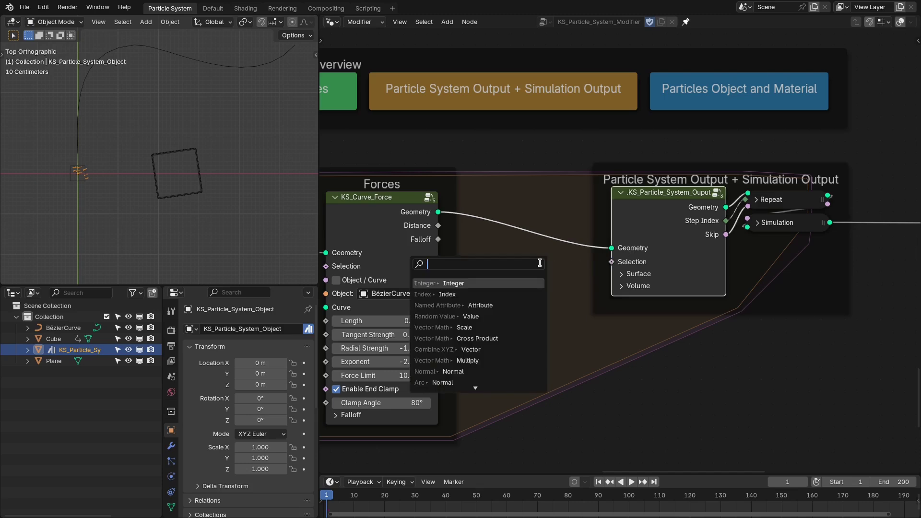
{"action": "type", "text": "random"}
{"action": "key", "text": "Return"}
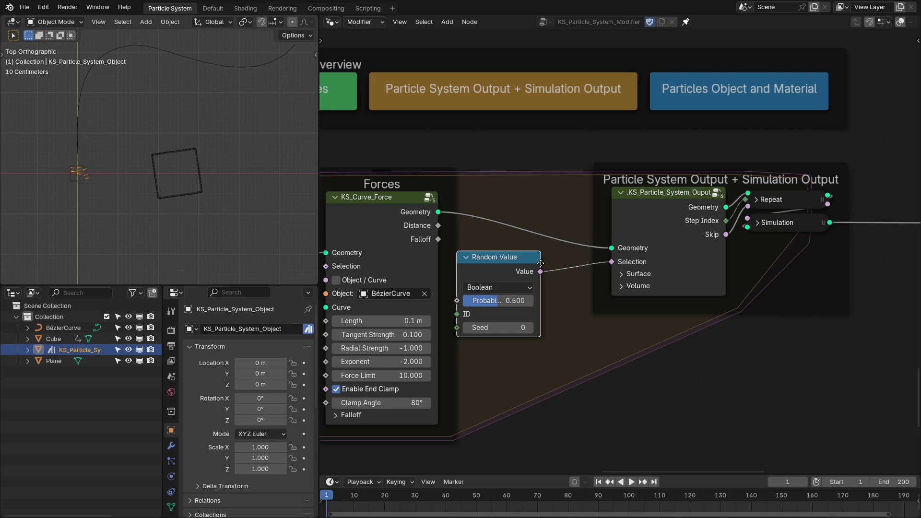
{"action": "left_click", "coordinate": [559, 267]}
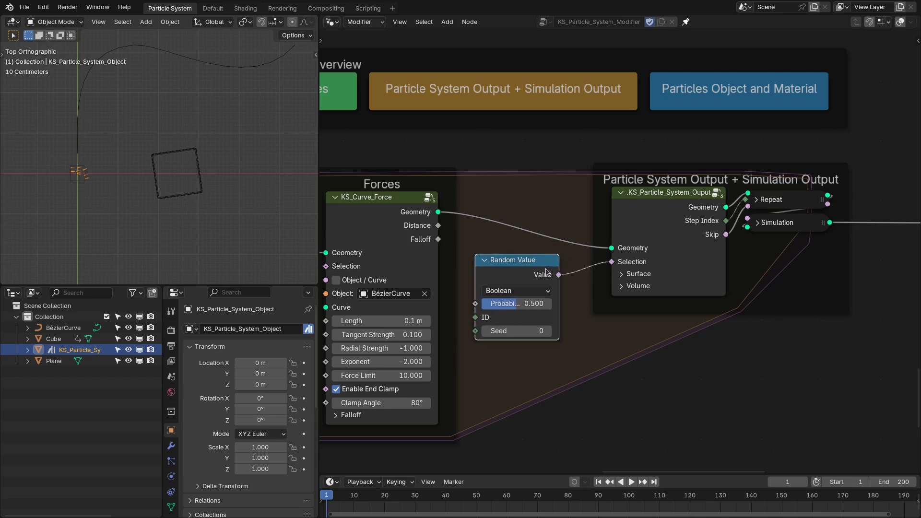
{"action": "left_click_drag", "start_coordinate": [546, 269], "coordinate": [542, 271]}
Mute the link between the Random Value node and the Selection input, and play the simulation briefly with the whole curve in view.
{"action": "right_click_drag", "start_coordinate": [574, 261], "coordinate": [576, 295], "text": "ctrl+alt"}
{"action": "key", "text": "space"}
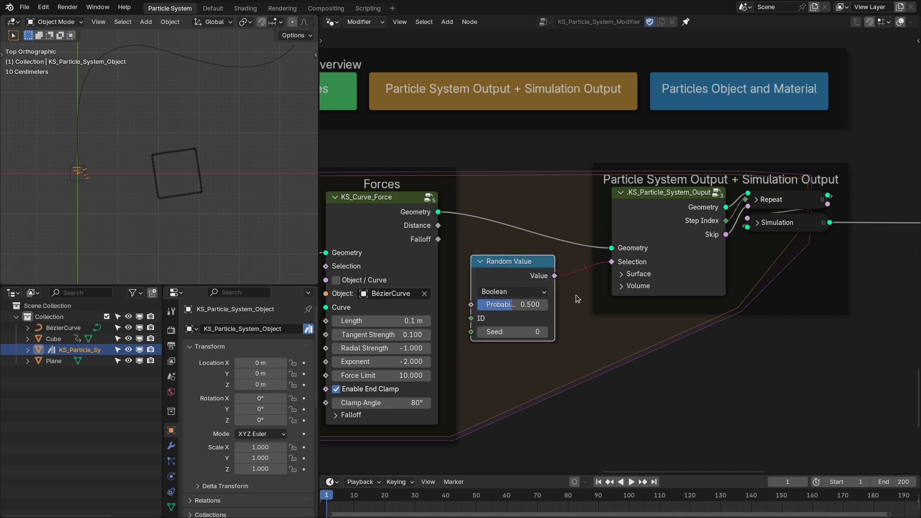
{"action": "scroll", "coordinate": [141, 160], "scroll_direction": "down", "scroll_amount": 2}
{"action": "middle_click_drag", "start_coordinate": [141, 160], "coordinate": [128, 214], "text": "shift"}
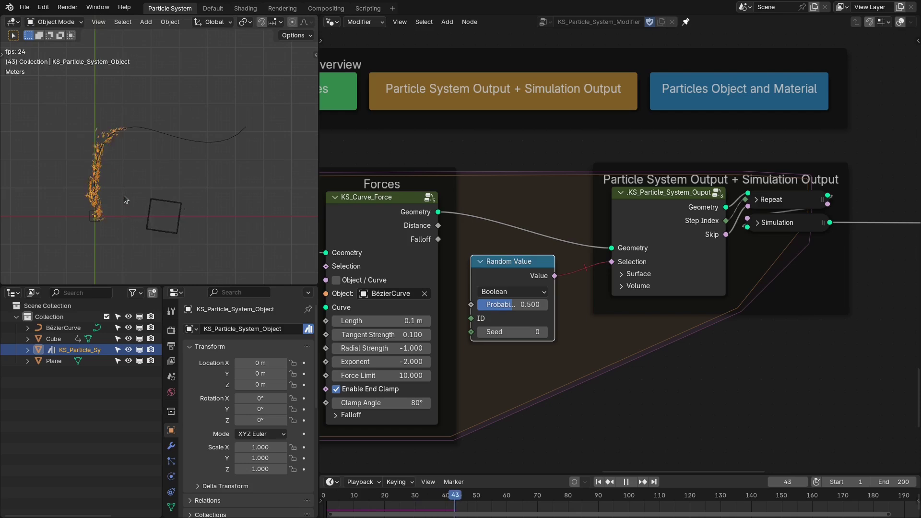
{"action": "key", "text": "space"}
Unmute the Random Value link to the Selection input and play the simulation briefly again.
{"action": "right_click_drag", "start_coordinate": [579, 264], "coordinate": [585, 315], "text": "ctrl+alt"}
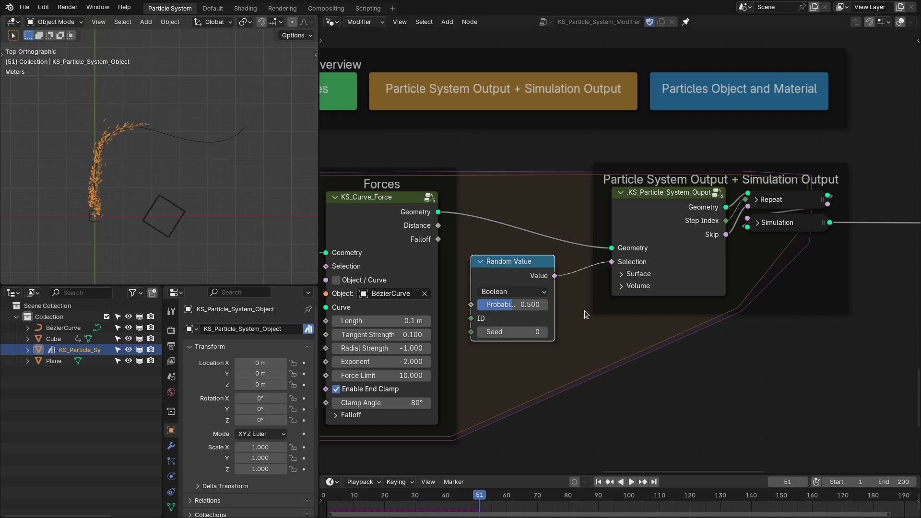
{"action": "key", "text": "space"}
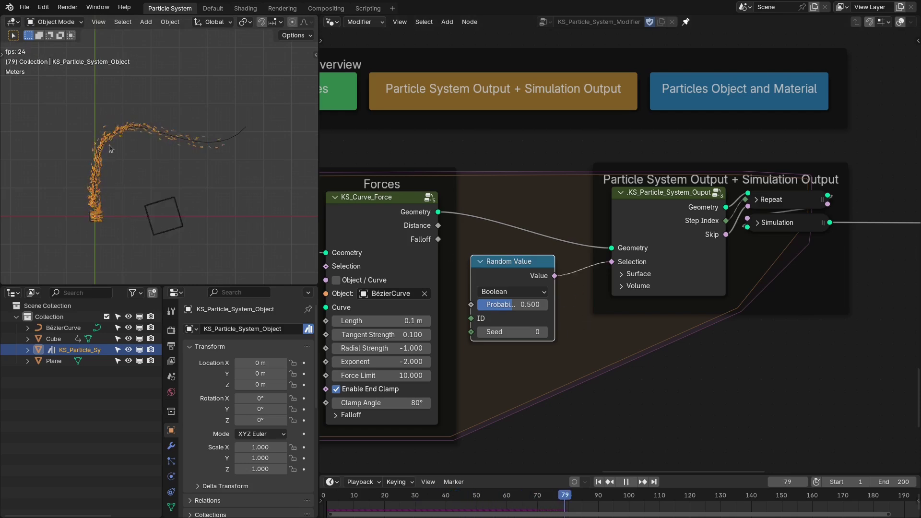
{"action": "key", "text": "space"}
Insert a Set Position node on the geometry link coming out of the Simulation output.
{"action": "middle_click_drag", "start_coordinate": [878, 230], "coordinate": [761, 224]}
{"action": "scroll", "coordinate": [761, 224], "scroll_direction": "down", "scroll_amount": 1}
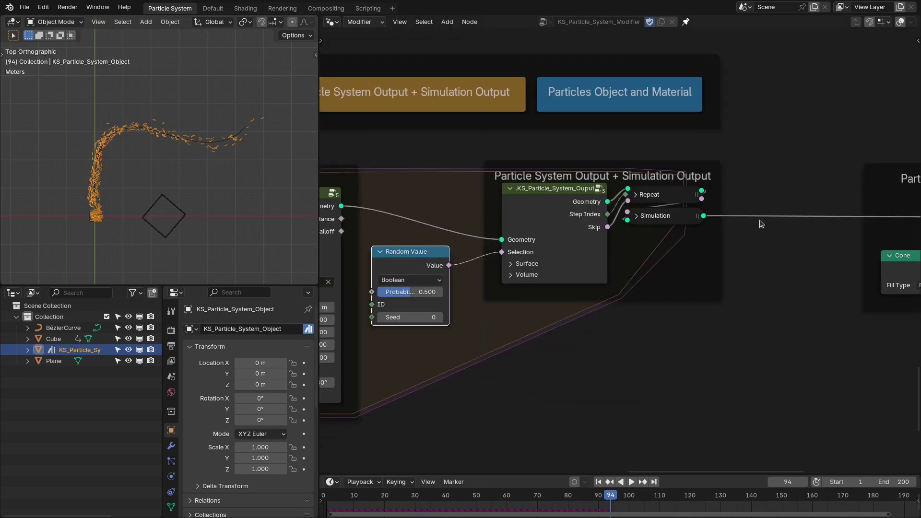
{"action": "key", "text": "shift+a"}
{"action": "left_click", "coordinate": [737, 97]}
{"action": "type", "text": "set"}
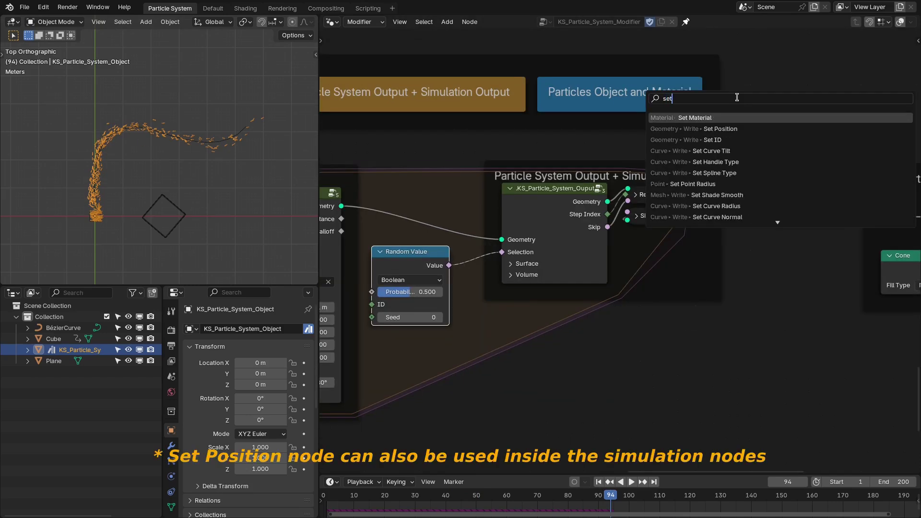
{"action": "key", "text": "Down"}
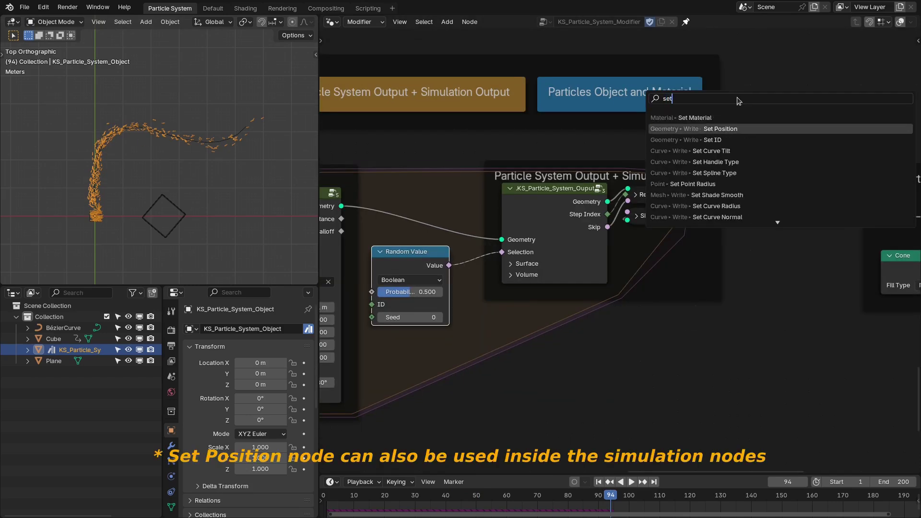
{"action": "key", "text": "Return"}
{"action": "left_click", "coordinate": [676, 234]}
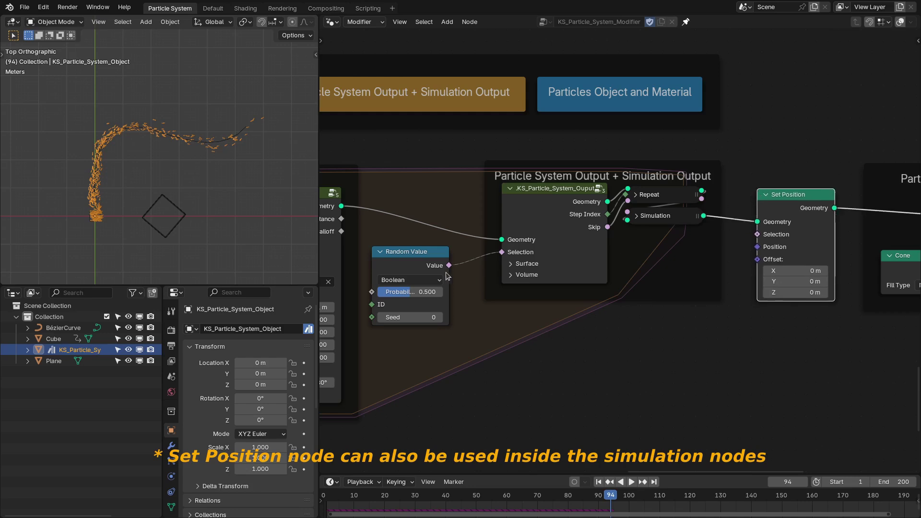
Add a Not node fed by the Random Value output and link its result to the Set Position node's Selection.
{"action": "left_click_drag", "start_coordinate": [448, 267], "coordinate": [503, 345]}
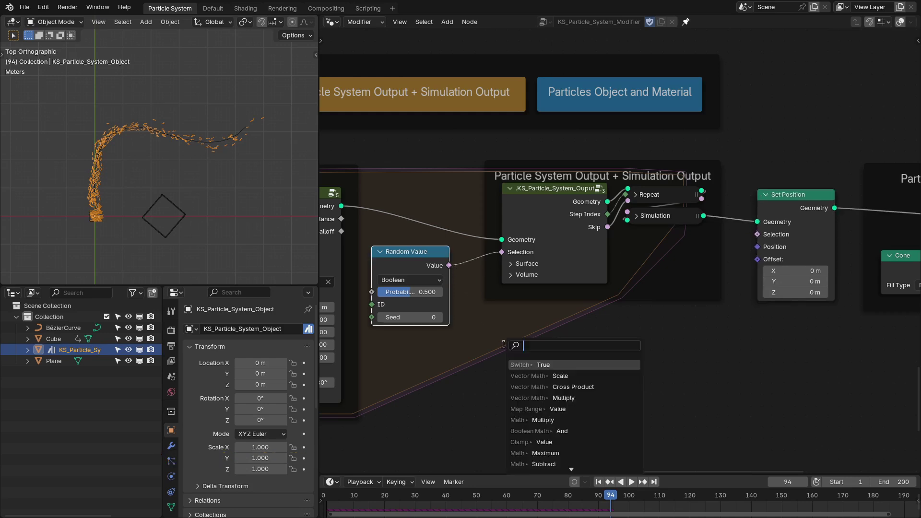
{"action": "type", "text": "not"}
{"action": "key", "text": "Return"}
{"action": "left_click", "coordinate": [506, 345]}
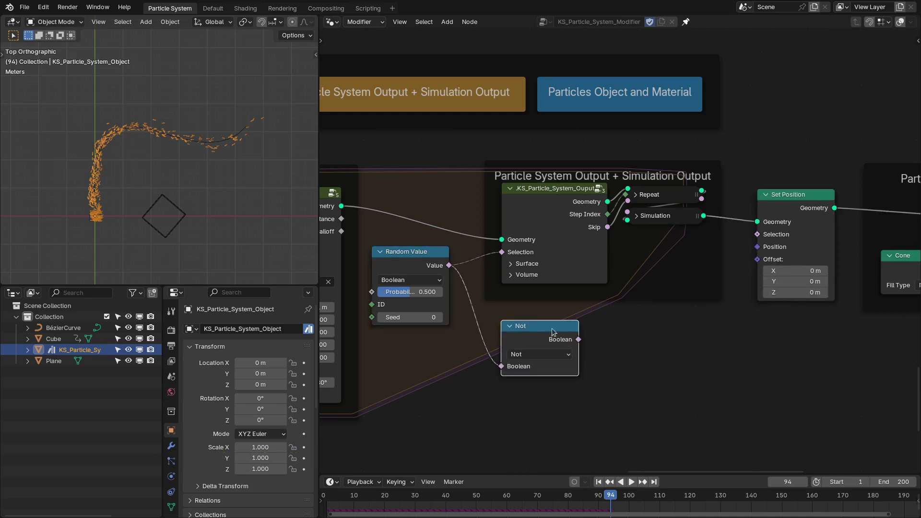
{"action": "left_click_drag", "start_coordinate": [578, 339], "coordinate": [757, 235]}
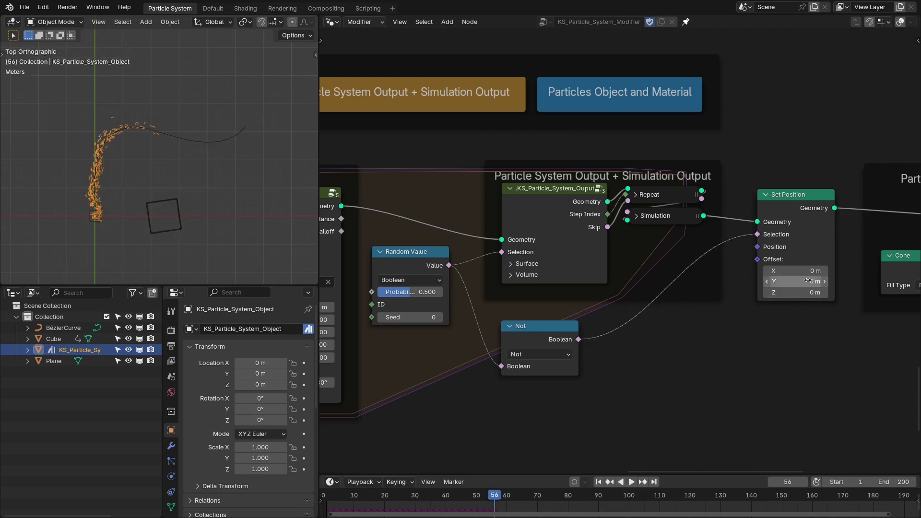
Set the Set Position node's Y offset to -0.86 m while the simulation plays, and stop playback.
{"action": "key", "text": "space"}
{"action": "left_click_drag", "start_coordinate": [803, 281], "coordinate": [763, 282]}
{"action": "key", "text": "space"}
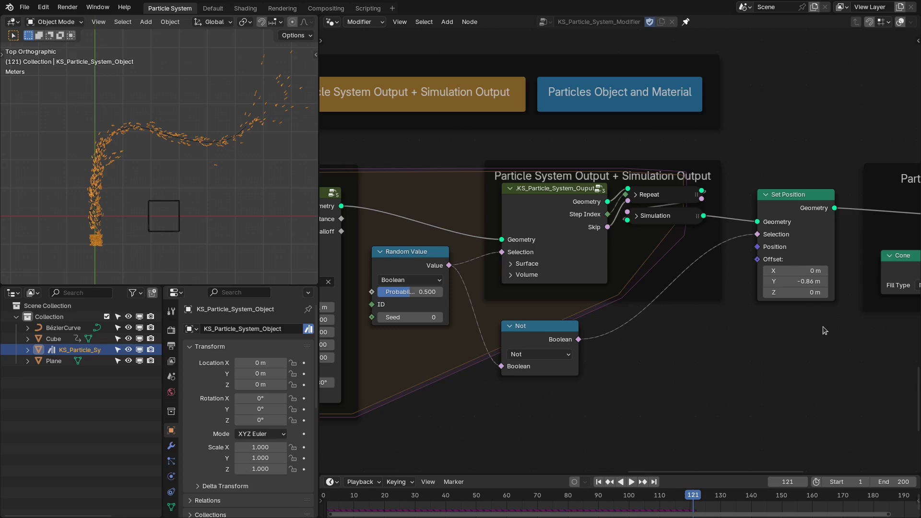
Remove the Set Position node while keeping the geometry link, and delete the Random Value and Not nodes.
{"action": "scroll", "coordinate": [822, 326], "scroll_direction": "up", "scroll_amount": 2}
{"action": "middle_click_drag", "start_coordinate": [820, 260], "coordinate": [818, 212]}
{"action": "left_click", "coordinate": [838, 166]}
{"action": "key", "text": "ctrl+x"}
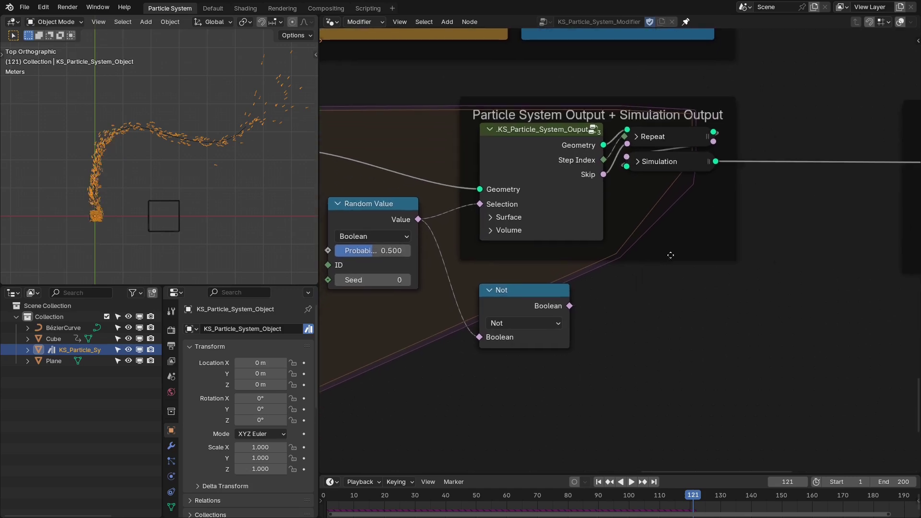
Inspect the Surface settings of the .KS_Particle_System_Ouput node, collapse them and expand its Volume settings.
{"action": "scroll", "coordinate": [517, 246], "scroll_direction": "up", "scroll_amount": 2}
{"action": "left_click", "coordinate": [516, 247]}
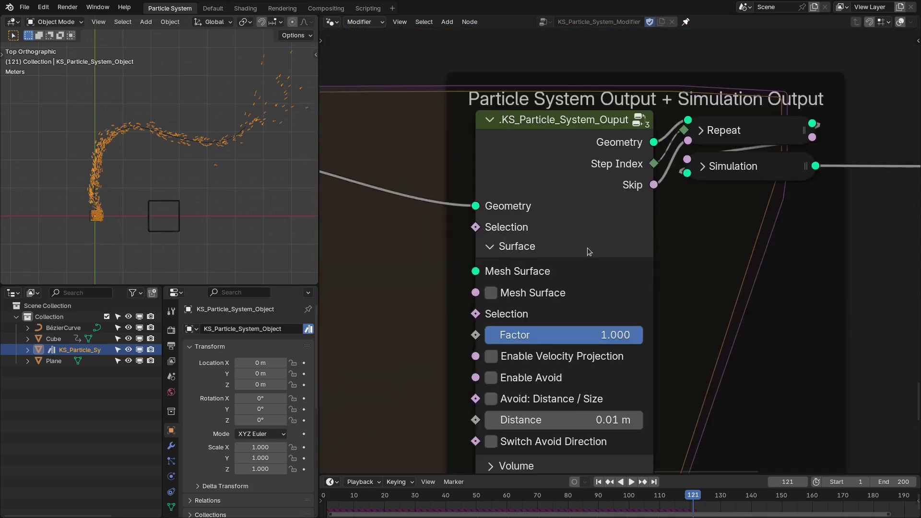
{"action": "middle_click_drag", "start_coordinate": [586, 253], "coordinate": [626, 254], "text": "ctrl"}
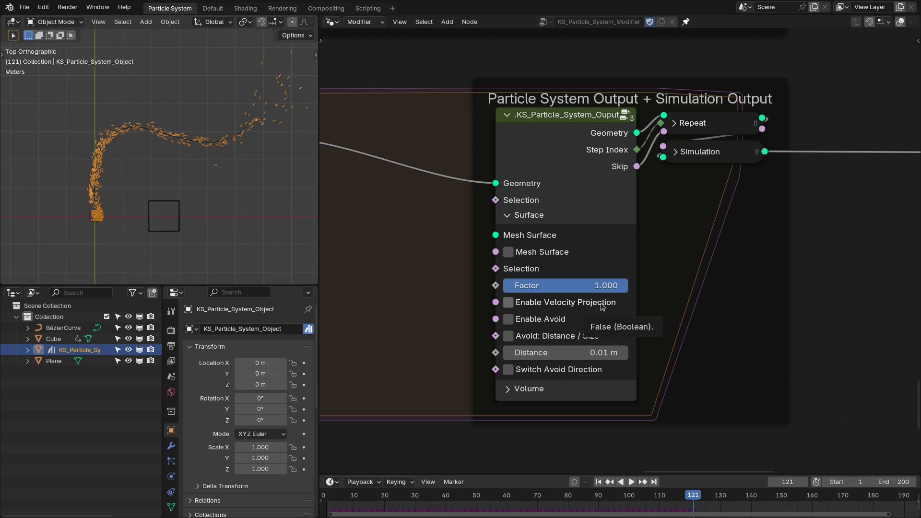
{"action": "left_click", "coordinate": [512, 216]}
{"action": "left_click", "coordinate": [516, 230]}
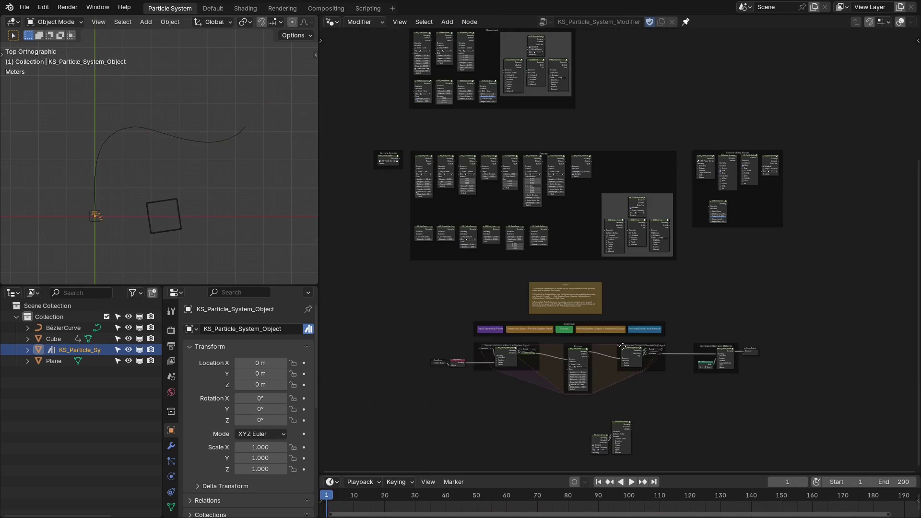
Examine the parameters of the KS_Curve_Force node in the Forces frame, including its Falloff section, leaving that section collapsed.
{"action": "scroll", "coordinate": [617, 379], "scroll_direction": "up", "scroll_amount": 5}
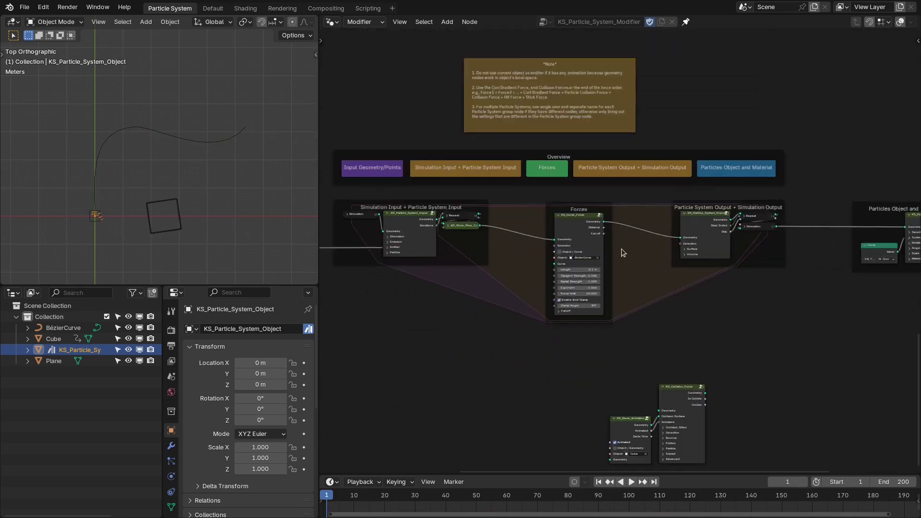
{"action": "scroll", "coordinate": [622, 252], "scroll_direction": "up", "scroll_amount": 2}
{"action": "scroll", "coordinate": [638, 288], "scroll_direction": "down", "scroll_amount": 3}
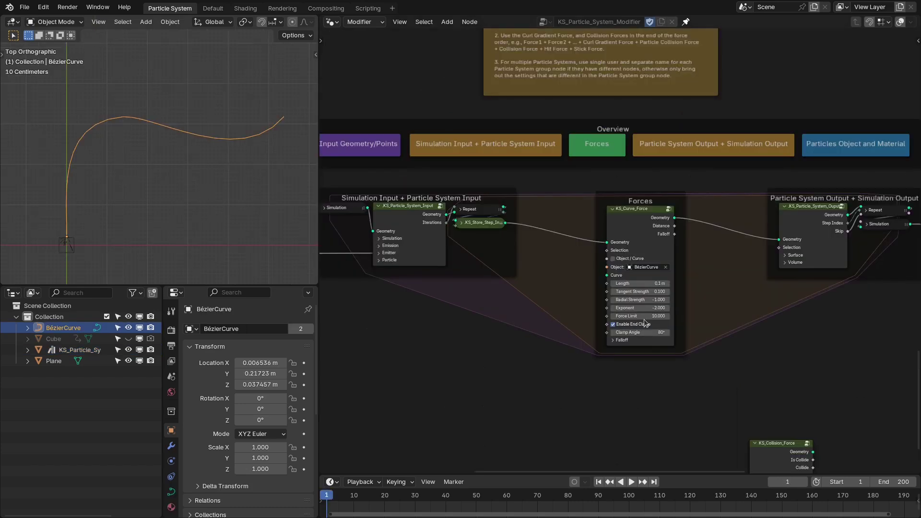
{"action": "scroll", "coordinate": [646, 319], "scroll_direction": "up", "scroll_amount": 2}
{"action": "scroll", "coordinate": [667, 250], "scroll_direction": "up", "scroll_amount": 1}
{"action": "middle_click_drag", "start_coordinate": [666, 249], "coordinate": [640, 220]}
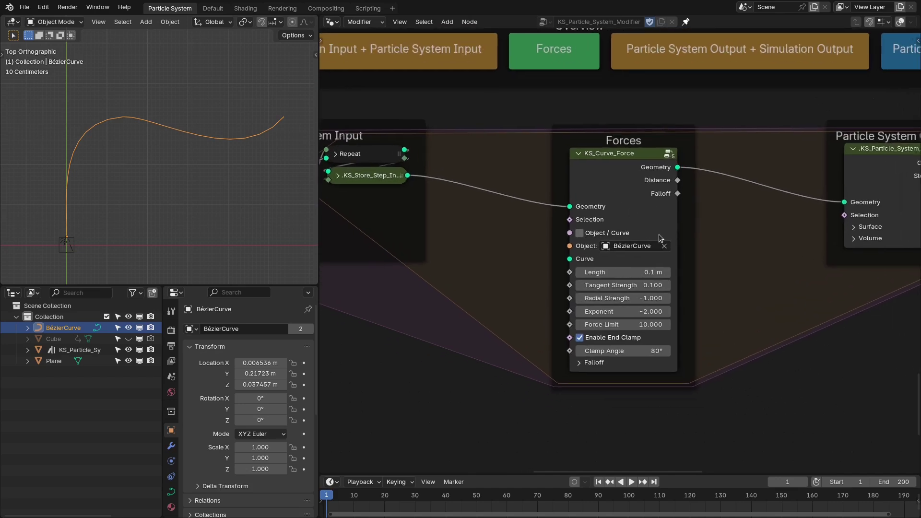
{"action": "middle_click_drag", "start_coordinate": [684, 305], "coordinate": [682, 265]}
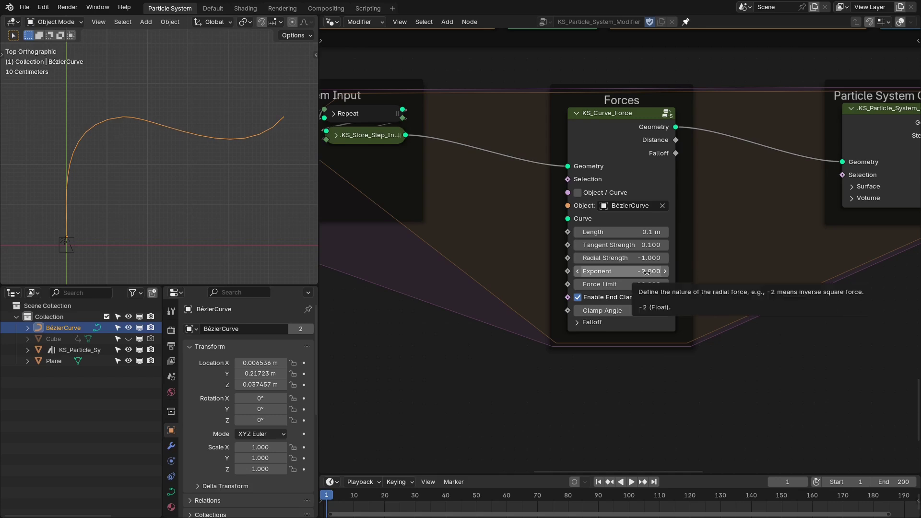
{"action": "left_click", "coordinate": [603, 325]}
{"action": "left_click", "coordinate": [589, 322]}
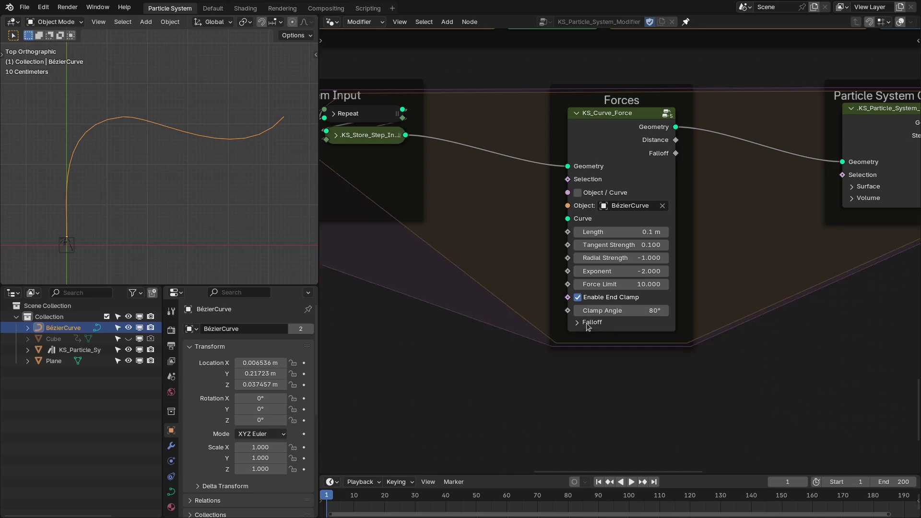
Select the particle system object in the viewport and play the simulation to watch the particles follow the curve.
{"action": "left_click", "coordinate": [71, 244]}
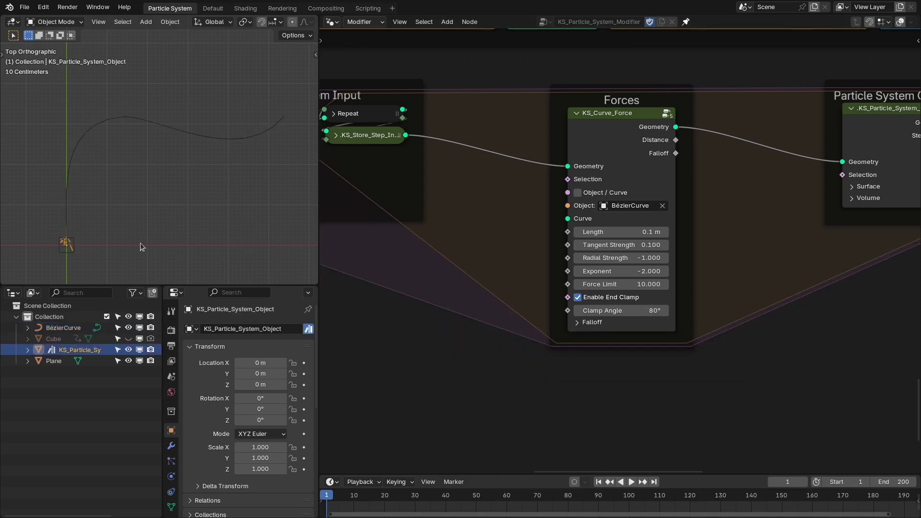
{"action": "key", "text": "space"}
{"action": "scroll", "coordinate": [114, 191], "scroll_direction": "down", "scroll_amount": 2}
{"action": "scroll", "coordinate": [126, 160], "scroll_direction": "up", "scroll_amount": 1}
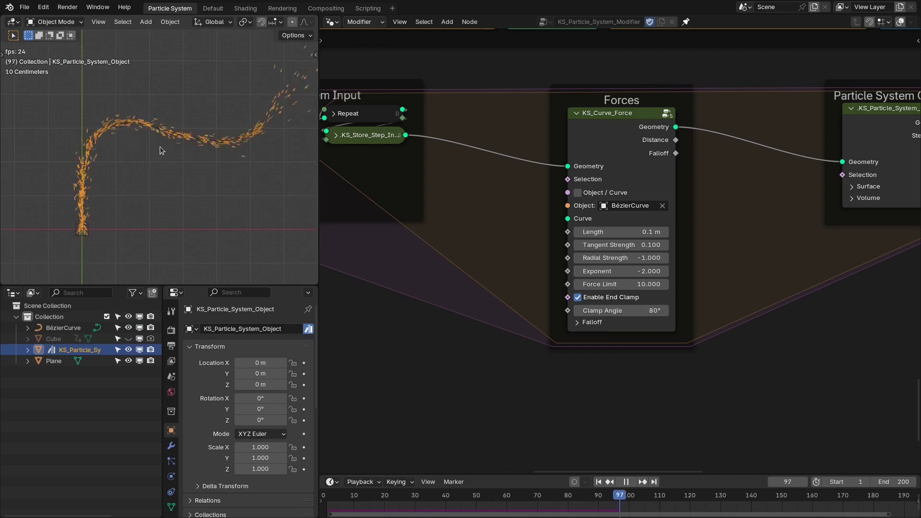
Turn off Enable End Clamp on the KS_Curve_Force node and replay the simulation from the first frame, watching the curve's end.
{"action": "key", "text": "space"}
{"action": "middle_click_drag", "start_coordinate": [272, 143], "coordinate": [188, 170], "text": "shift"}
{"action": "scroll", "coordinate": [220, 167], "scroll_direction": "up", "scroll_amount": 1}
{"action": "scroll", "coordinate": [220, 169], "scroll_direction": "up", "scroll_amount": 1}
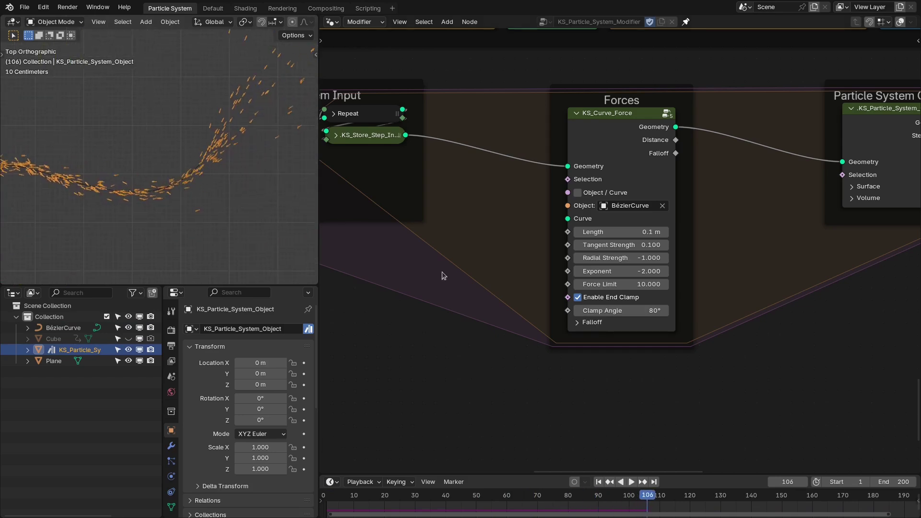
{"action": "left_click", "coordinate": [619, 302]}
{"action": "key", "text": "shift+Left"}
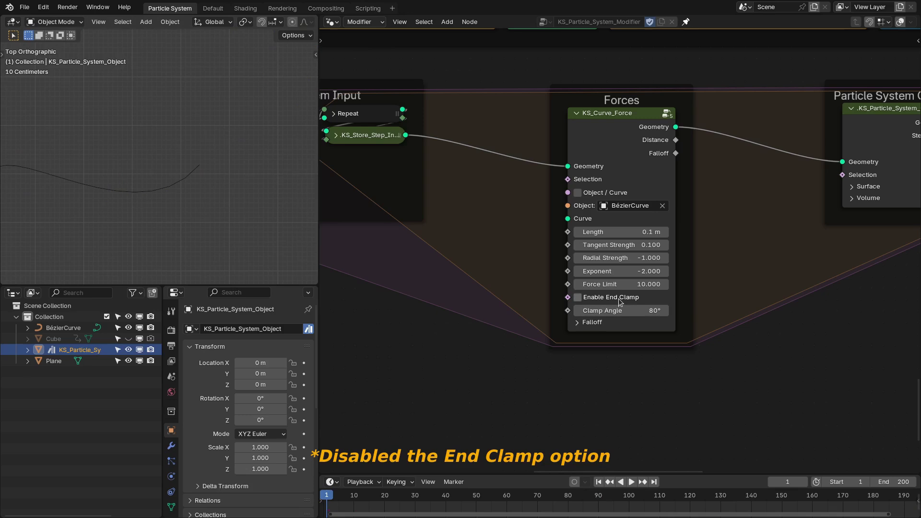
{"action": "key", "text": "space"}
{"action": "scroll", "coordinate": [161, 212], "scroll_direction": "down", "scroll_amount": 3}
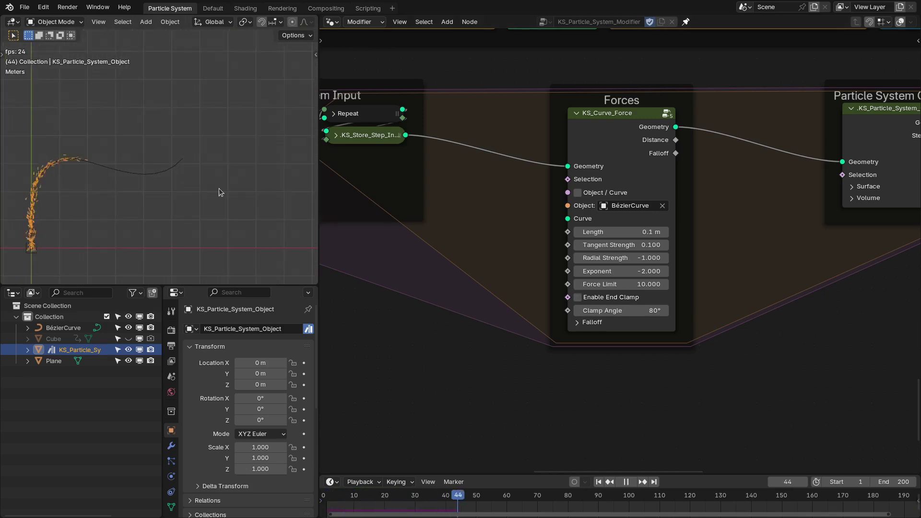
{"action": "scroll", "coordinate": [221, 193], "scroll_direction": "up", "scroll_amount": 2}
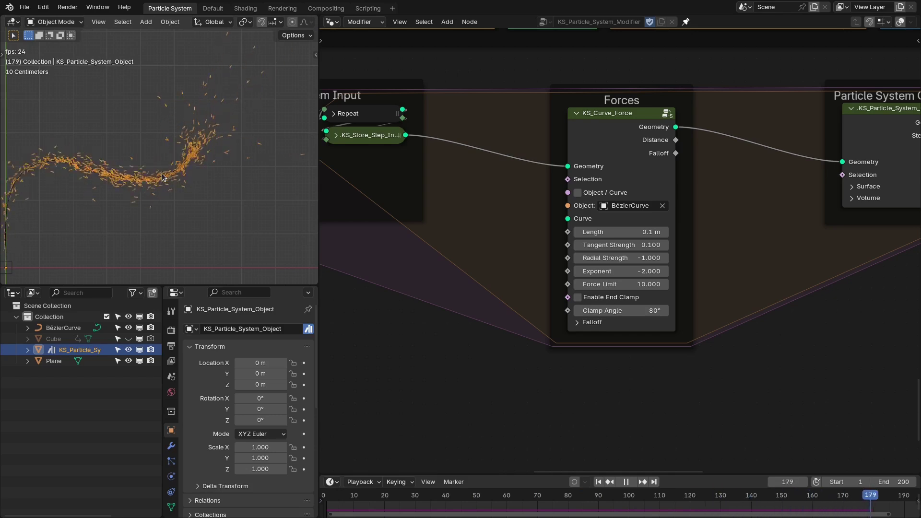
Turn Enable End Clamp back on in the KS_Curve_Force node and replay the simulation to compare the particles at the curve's end.
{"action": "left_click", "coordinate": [624, 299]}
{"action": "key", "text": "Escape"}
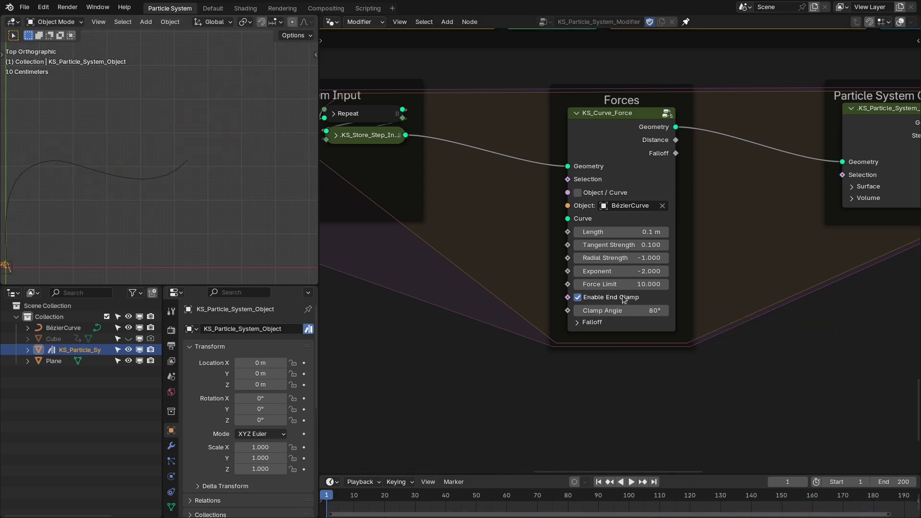
{"action": "key", "text": "space"}
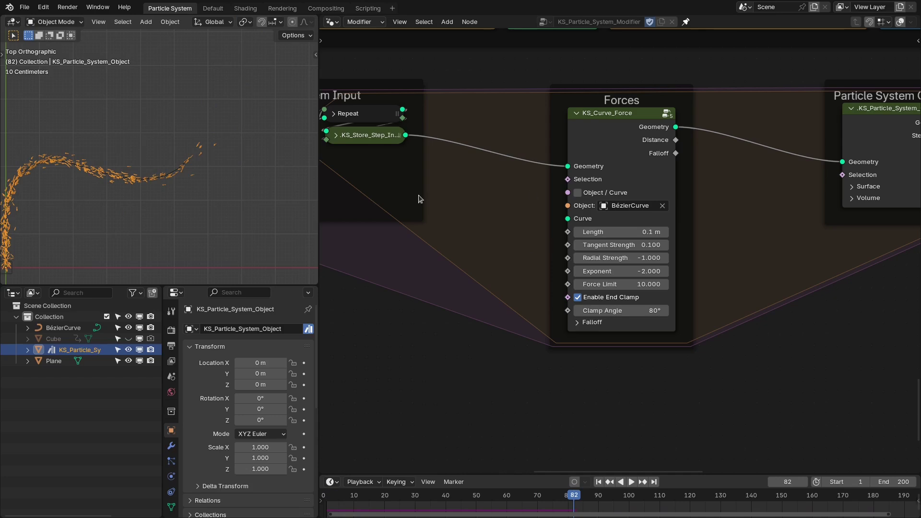
{"action": "key", "text": "space"}
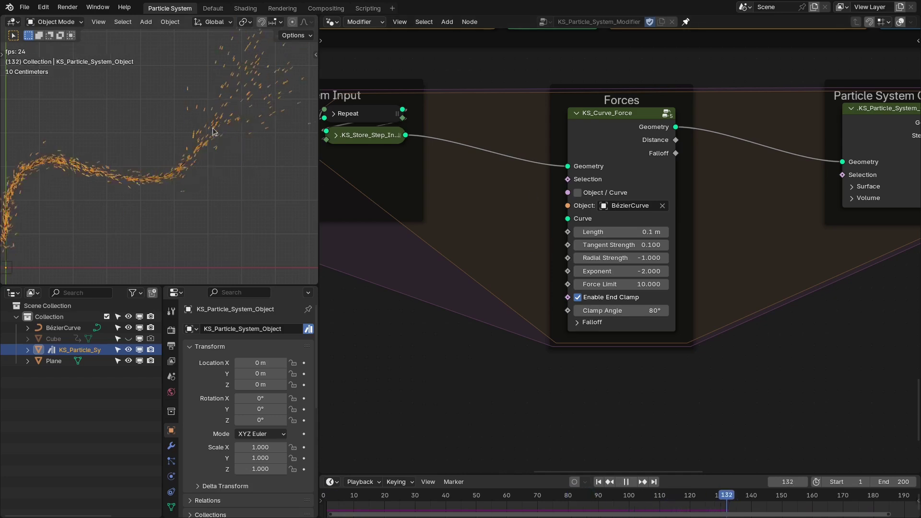
{"action": "key", "text": "space"}
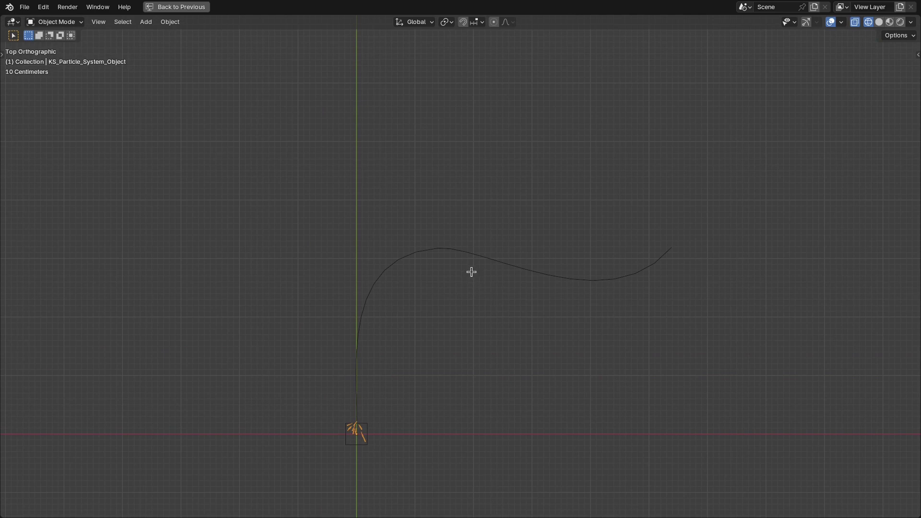
Draw a second branch in BézierCurve from its first crest, bending up and back, and play the simulation with the particle system selected.
{"action": "left_click", "coordinate": [451, 249]}
{"action": "key", "text": "Tab"}
{"action": "left_click_drag", "start_coordinate": [441, 249], "coordinate": [437, 70]}
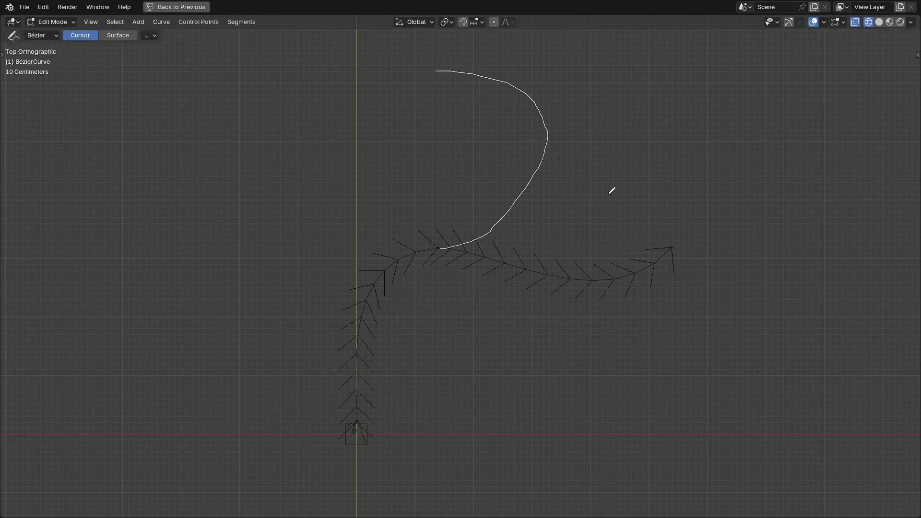
{"action": "key", "text": "Tab"}
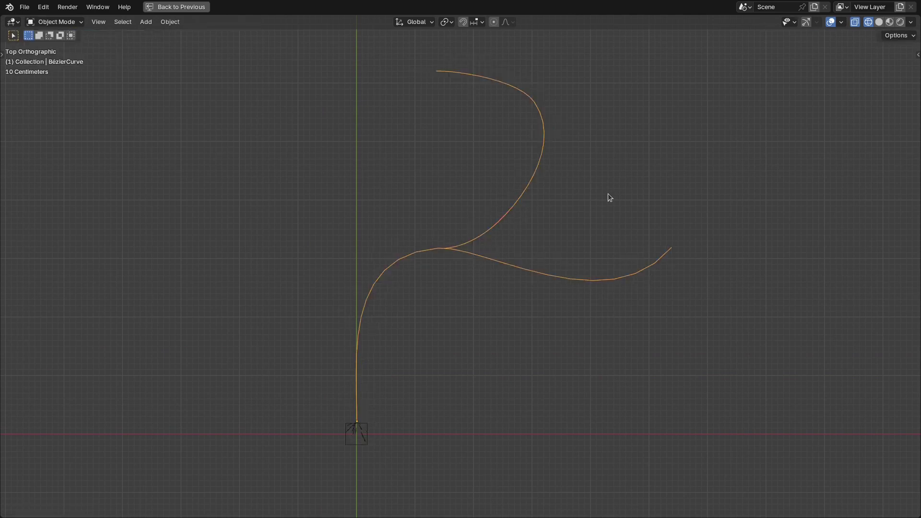
{"action": "key", "text": "space"}
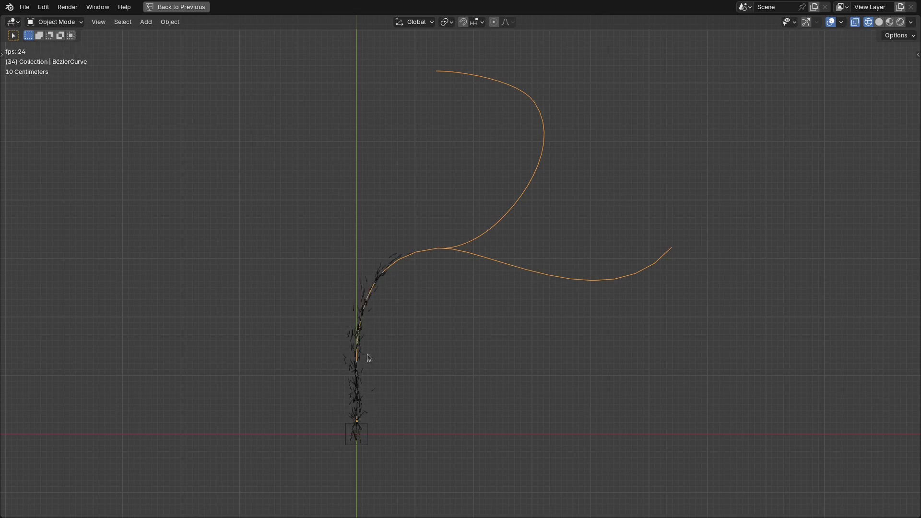
{"action": "left_click", "coordinate": [367, 353]}
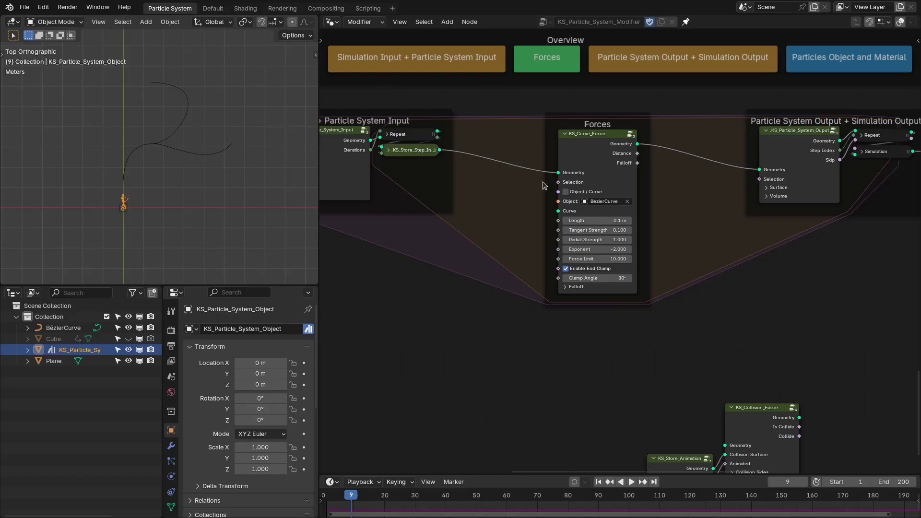
Move the KS_Store_Animation and KS_Collision_Force nodes up near the Forces frame, and shift the KS_Curve_Force node left and mute it.
{"action": "middle_click_drag", "start_coordinate": [742, 372], "coordinate": [702, 246]}
{"action": "left_click_drag", "start_coordinate": [593, 285], "coordinate": [722, 361]}
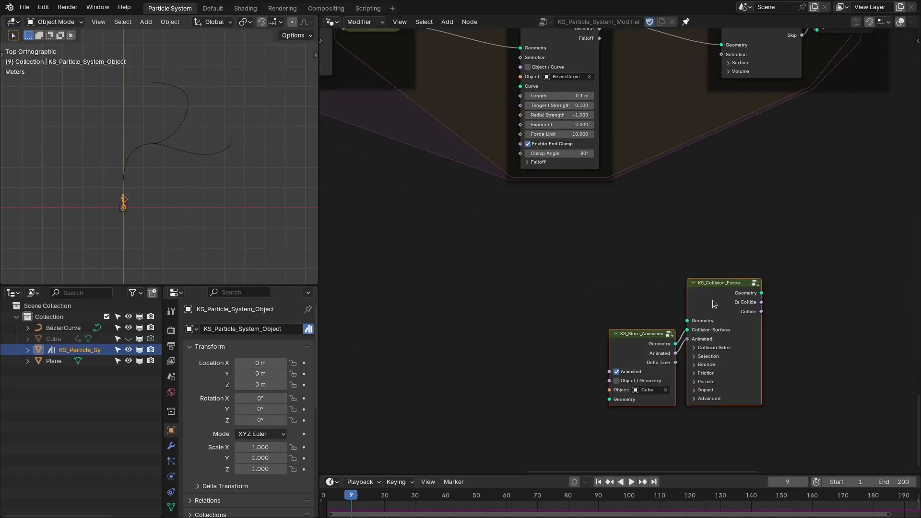
{"action": "left_click_drag", "start_coordinate": [713, 302], "coordinate": [707, 156]}
{"action": "middle_click_drag", "start_coordinate": [707, 156], "coordinate": [747, 273]}
{"action": "left_click_drag", "start_coordinate": [595, 128], "coordinate": [516, 127]}
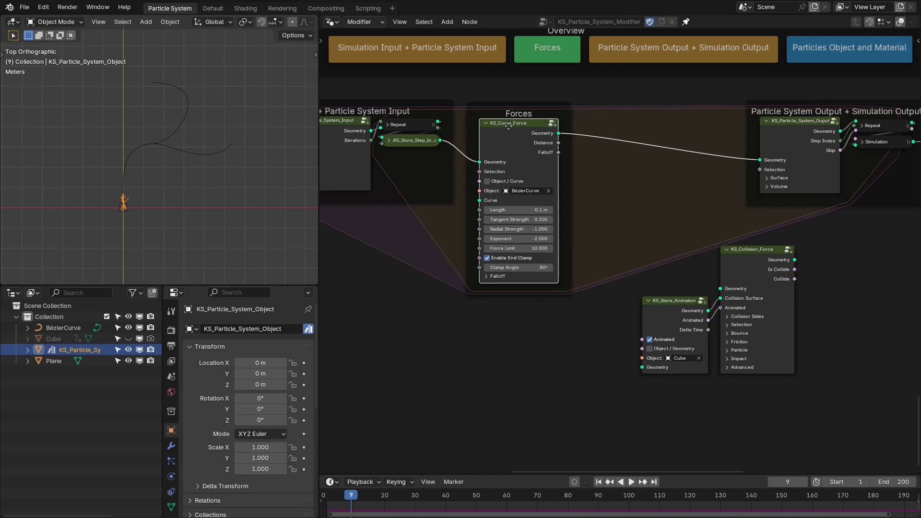
{"action": "key", "text": "m"}
Link KS_Collision_Force between KS_Curve_Force and .KS_Particle_System_Ouput through Geometry, and move it closer together with KS_Store_Animation.
{"action": "scroll", "coordinate": [564, 163], "scroll_direction": "up", "scroll_amount": 1}
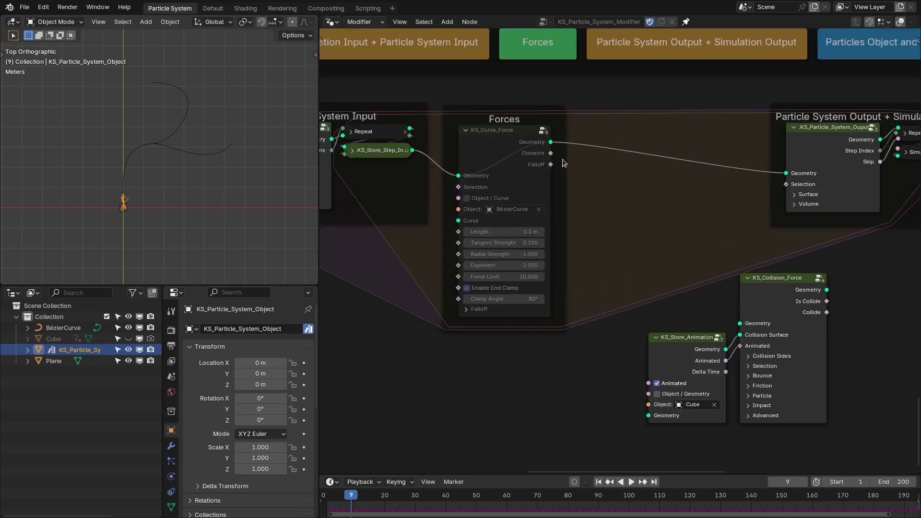
{"action": "left_click_drag", "start_coordinate": [551, 142], "coordinate": [740, 324]}
{"action": "left_click_drag", "start_coordinate": [808, 302], "coordinate": [748, 275]}
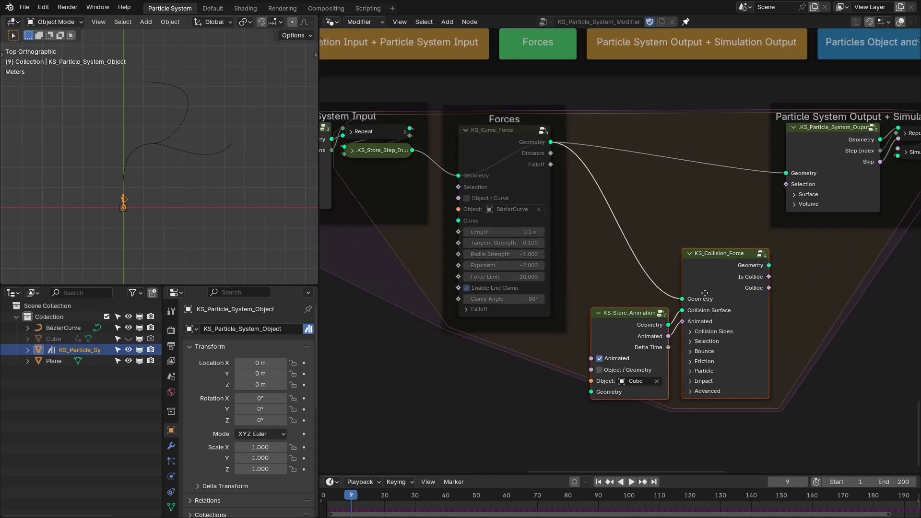
{"action": "left_click_drag", "start_coordinate": [784, 173], "coordinate": [786, 173]}
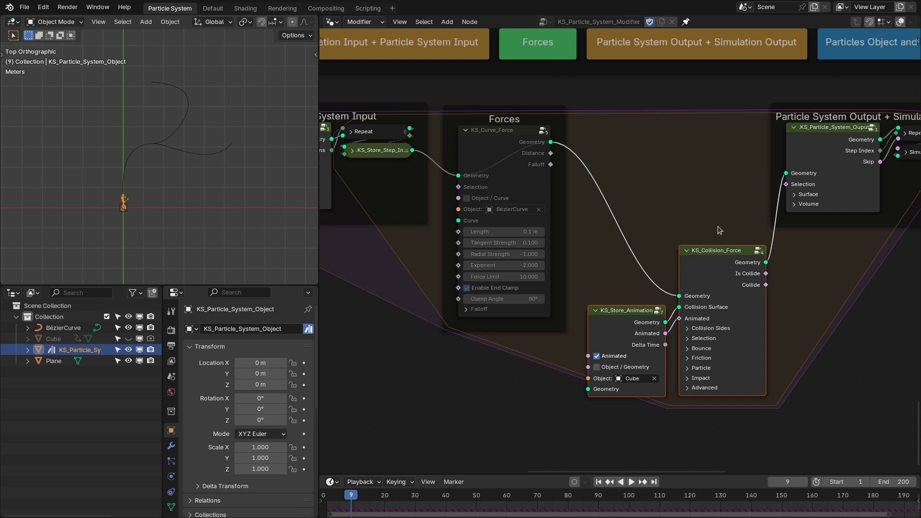
{"action": "left_click_drag", "start_coordinate": [638, 229], "coordinate": [710, 338]}
{"action": "left_click_drag", "start_coordinate": [710, 284], "coordinate": [707, 269]}
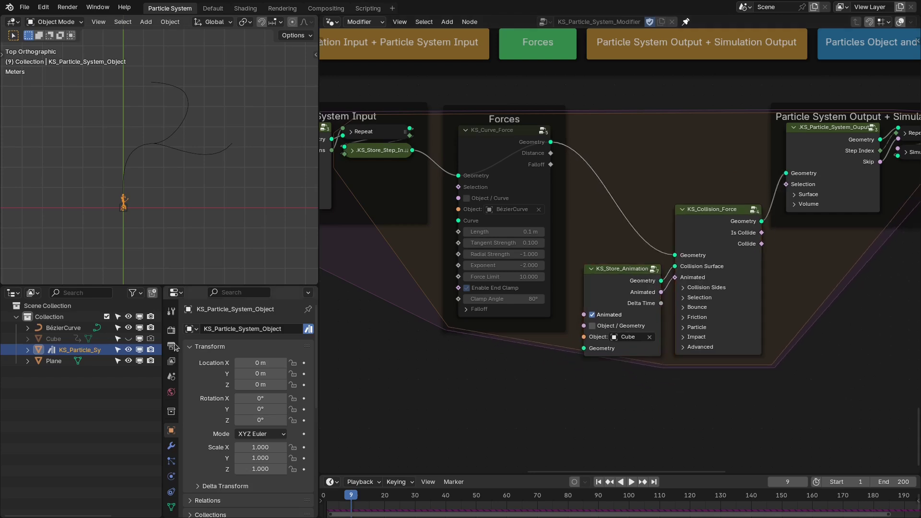
Unhide and select the rotating Cube in the viewport, and review the KS_Store_Animation and KS_Collision_Force nodes that use it.
{"action": "left_click", "coordinate": [129, 339]}
{"action": "scroll", "coordinate": [184, 222], "scroll_direction": "up", "scroll_amount": 4}
{"action": "middle_click_drag", "start_coordinate": [184, 222], "coordinate": [200, 162], "text": "shift"}
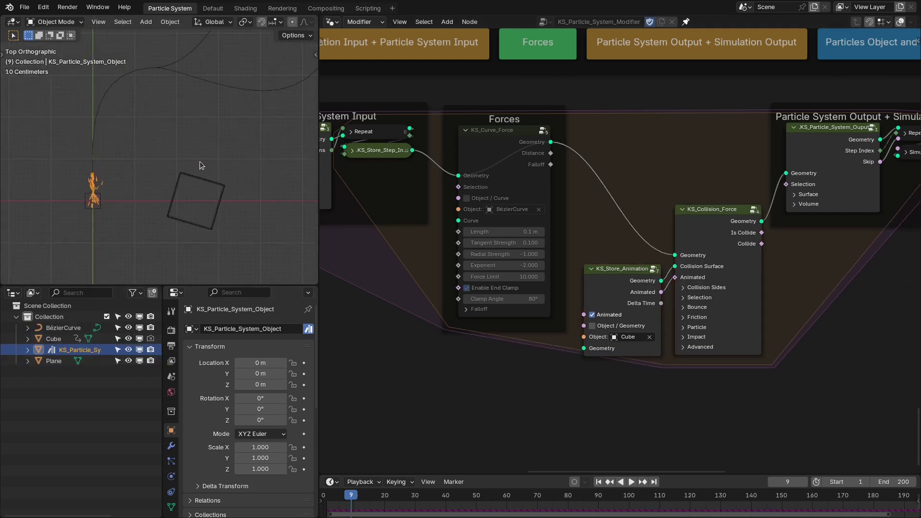
{"action": "left_click", "coordinate": [206, 176]}
{"action": "scroll", "coordinate": [626, 339], "scroll_direction": "up", "scroll_amount": 1}
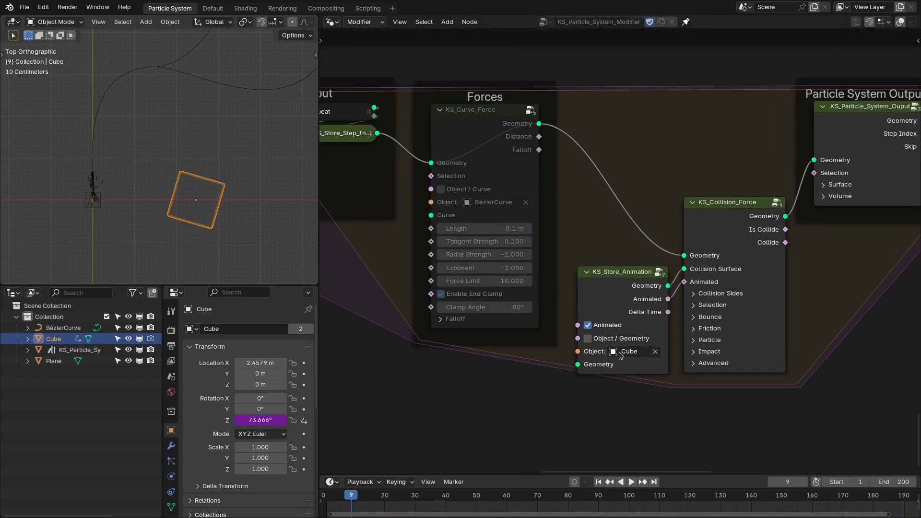
{"action": "left_click_drag", "start_coordinate": [620, 237], "coordinate": [633, 291]}
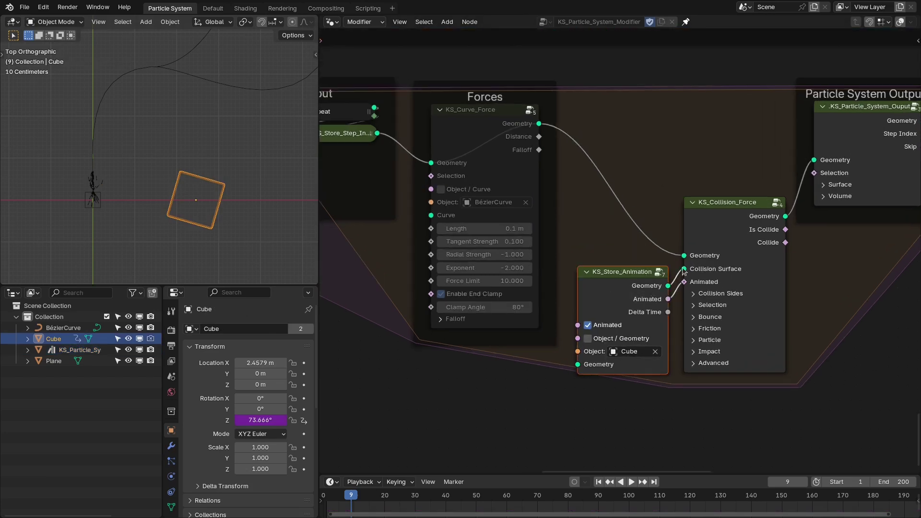
{"action": "left_click_drag", "start_coordinate": [720, 153], "coordinate": [729, 232]}
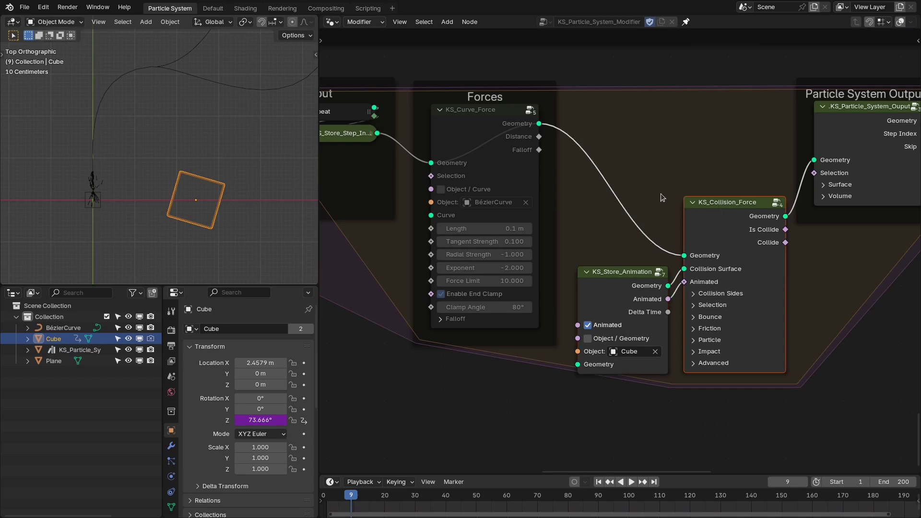
Expand the Particle settings of the .KS_Particle_System_Input node and set the first Velocity component to 1 at the first frame.
{"action": "scroll", "coordinate": [660, 194], "scroll_direction": "down", "scroll_amount": 1}
{"action": "middle_click_drag", "start_coordinate": [660, 194], "coordinate": [900, 200]}
{"action": "left_click", "coordinate": [464, 197]}
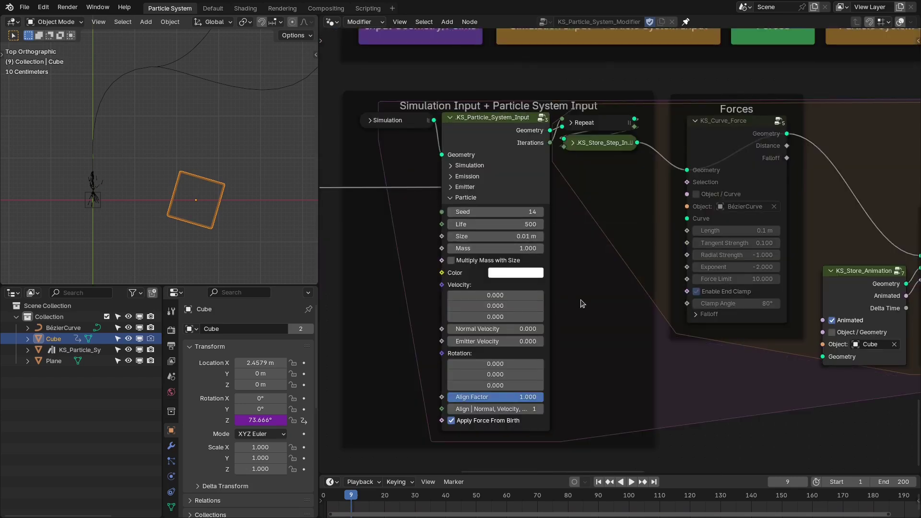
{"action": "key", "text": "shift+Left"}
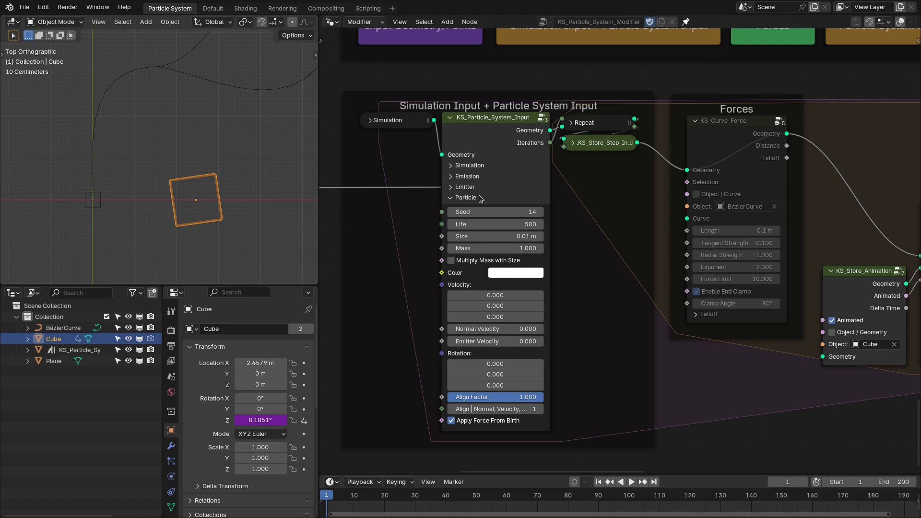
{"action": "left_click", "coordinate": [468, 296]}
{"action": "type", "text": "1"}
{"action": "key", "text": "Return"}
Play the simulation with the particle system object selected and watch the particles hit the rotating cube.
{"action": "key", "text": "space"}
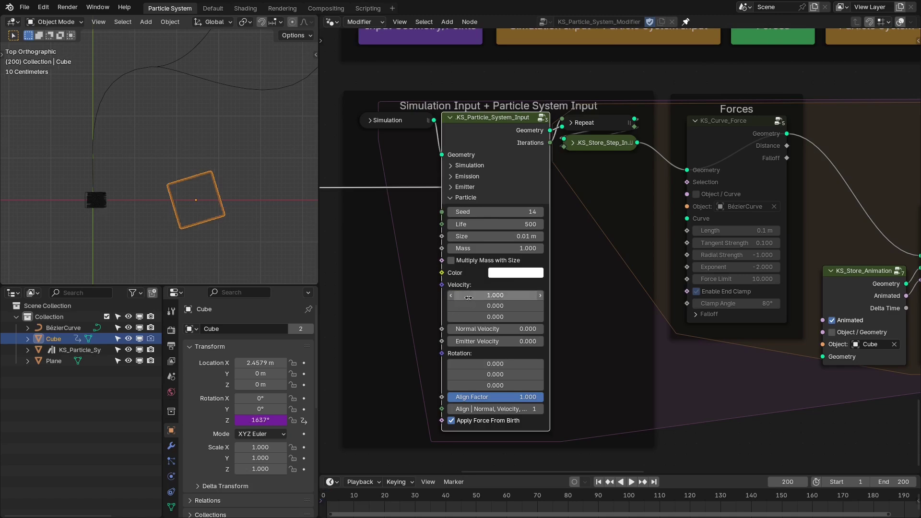
{"action": "left_click", "coordinate": [152, 200]}
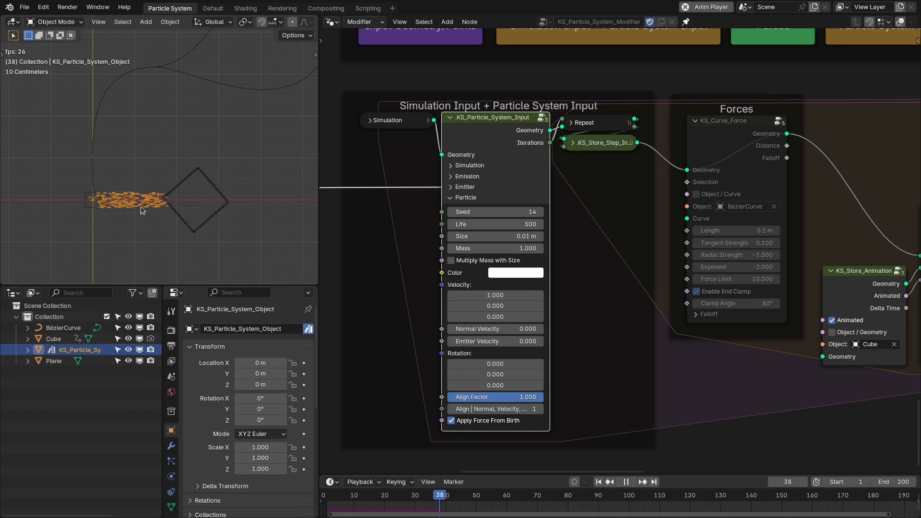
{"action": "scroll", "coordinate": [159, 209], "scroll_direction": "down", "scroll_amount": 2}
{"action": "key", "text": "space"}
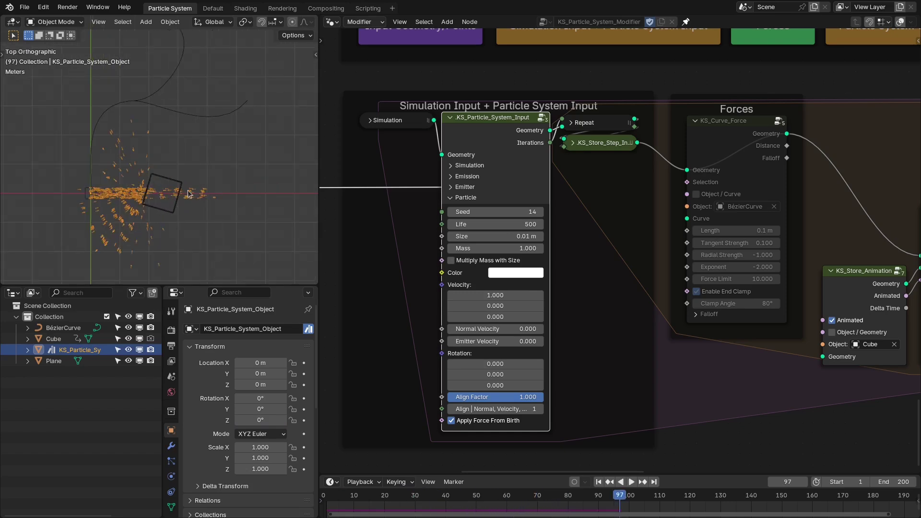
Collapse the Particle settings of .KS_Particle_System_Input, expand its Simulation settings and set Sub Steps to 5.
{"action": "middle_click_drag", "start_coordinate": [748, 305], "coordinate": [657, 286]}
{"action": "left_click", "coordinate": [373, 180]}
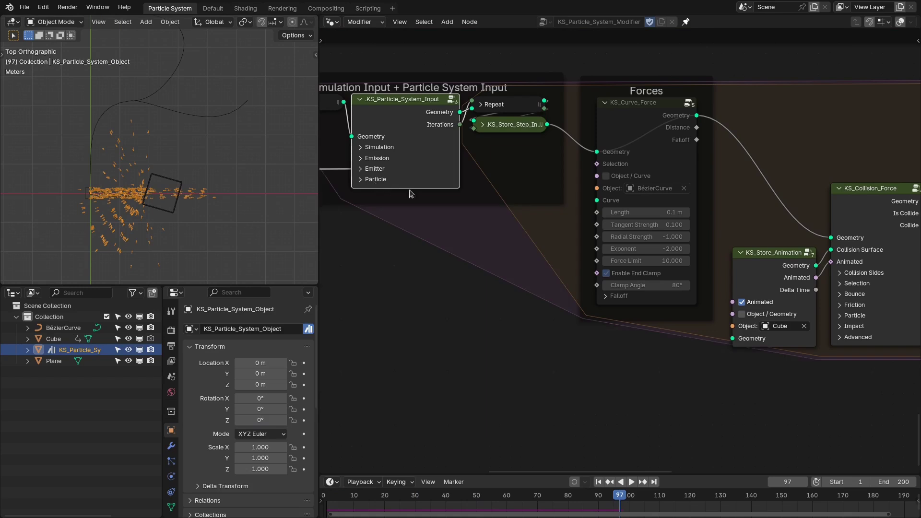
{"action": "left_click", "coordinate": [382, 147]}
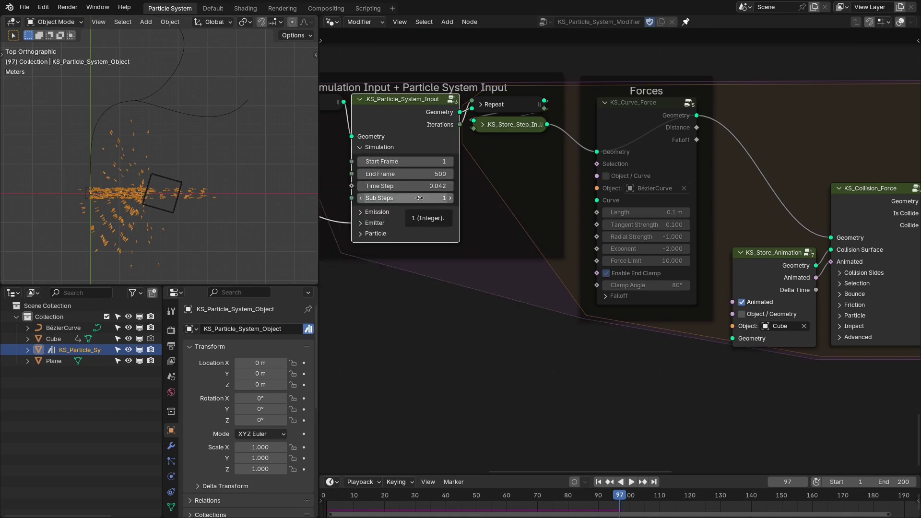
{"action": "type", "text": "5"}
{"action": "key", "text": "Return"}
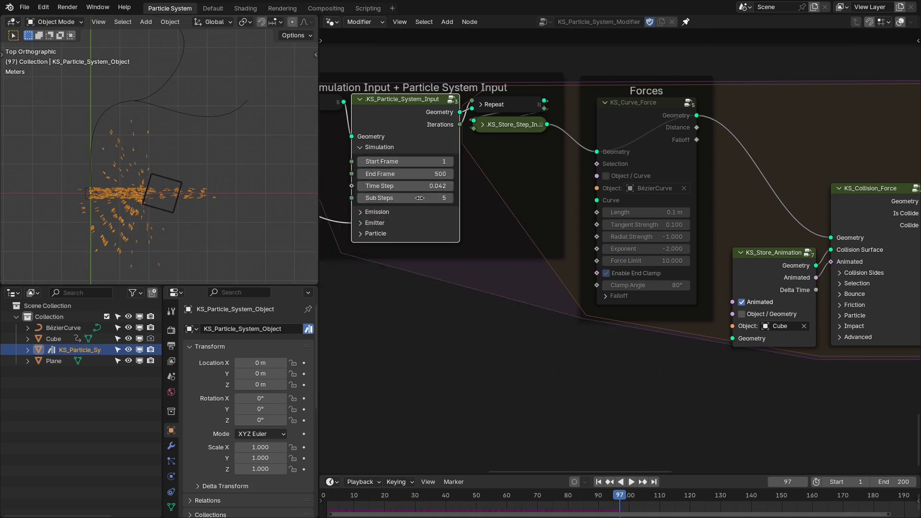
Replay the simulation from the first frame to check the particle collisions with the cube at the new sub steps.
{"action": "middle_click_drag", "start_coordinate": [508, 291], "coordinate": [481, 289]}
{"action": "scroll", "coordinate": [481, 289], "scroll_direction": "down", "scroll_amount": 1}
{"action": "key", "text": "shift+Left"}
{"action": "key", "text": "space"}
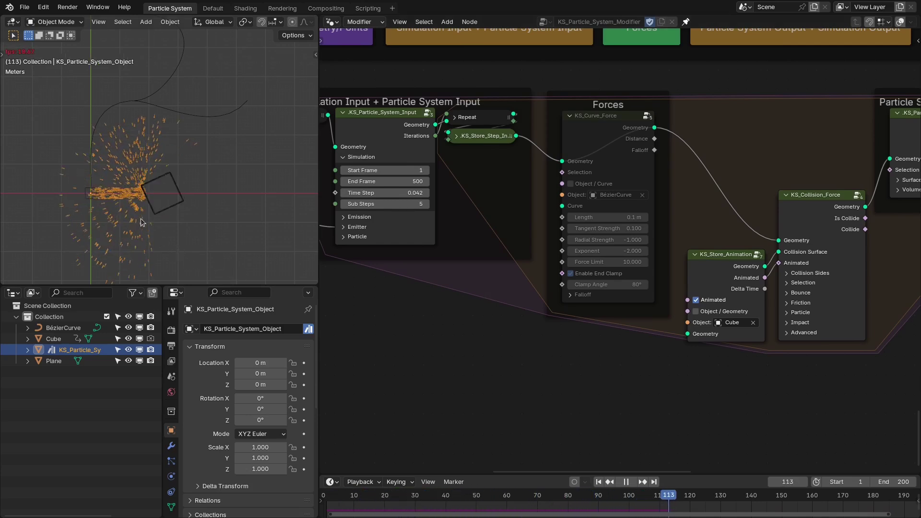
{"action": "key", "text": "space"}
Inspect the Particle settings of KS_Collision_Force, leave them collapsed and expand its Impact settings, then return to the first frame.
{"action": "scroll", "coordinate": [140, 218], "scroll_direction": "up", "scroll_amount": 2}
{"action": "scroll", "coordinate": [778, 326], "scroll_direction": "up", "scroll_amount": 1}
{"action": "scroll", "coordinate": [777, 326], "scroll_direction": "up", "scroll_amount": 1}
{"action": "middle_click_drag", "start_coordinate": [815, 321], "coordinate": [755, 276]}
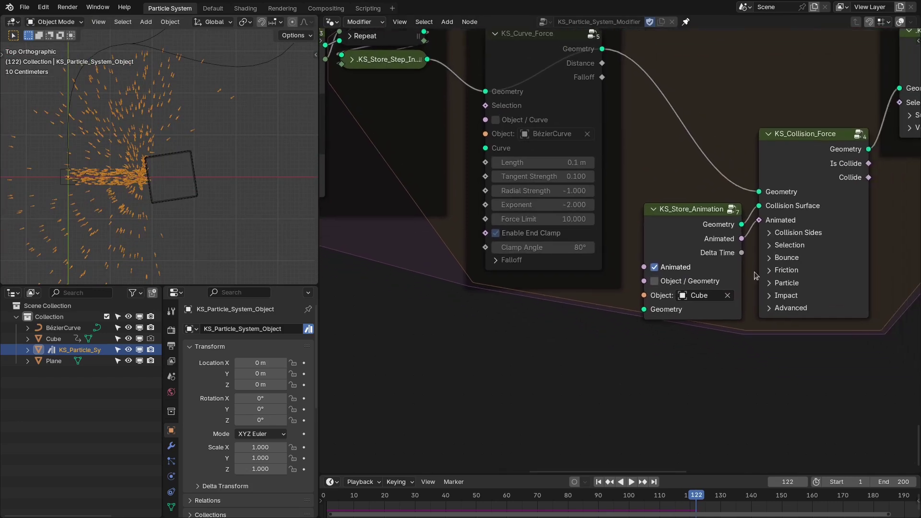
{"action": "left_click", "coordinate": [783, 284]}
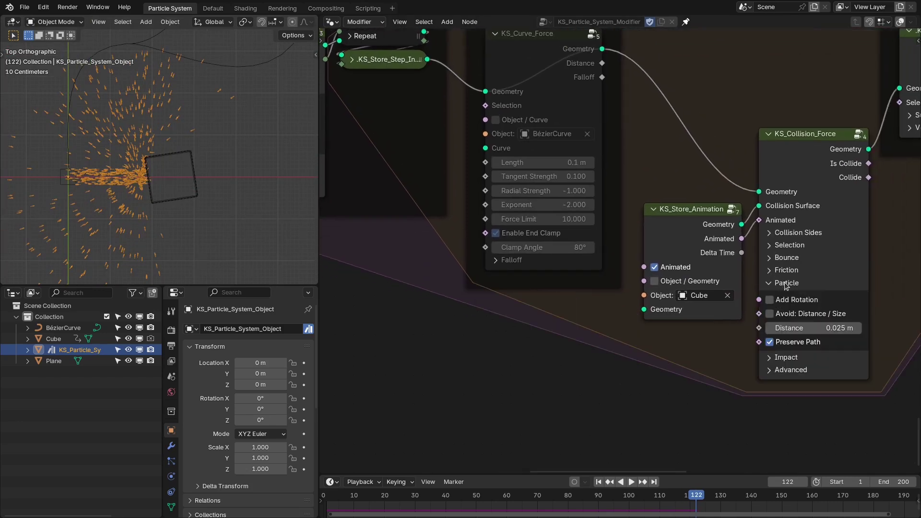
{"action": "left_click", "coordinate": [783, 284]}
{"action": "left_click", "coordinate": [783, 296]}
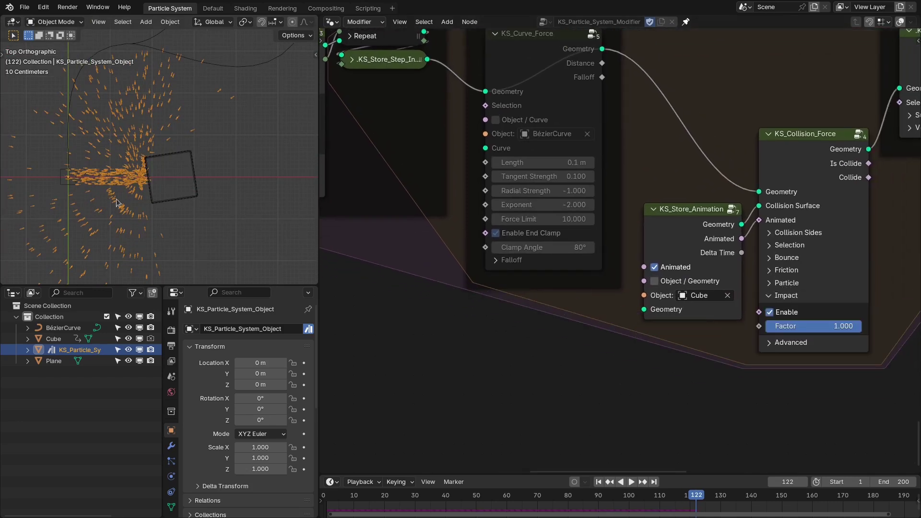
{"action": "scroll", "coordinate": [447, 333], "scroll_direction": "down", "scroll_amount": 1}
{"action": "key", "text": "shift+Left"}
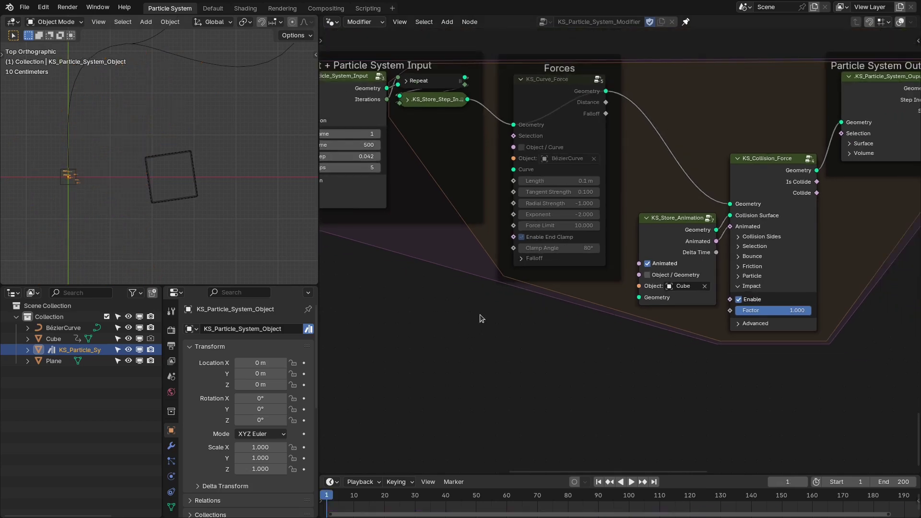
Play the simulation with Impact enabled, then expand the Particle settings of KS_Collision_Force and enable Add Rotation.
{"action": "key", "text": "space"}
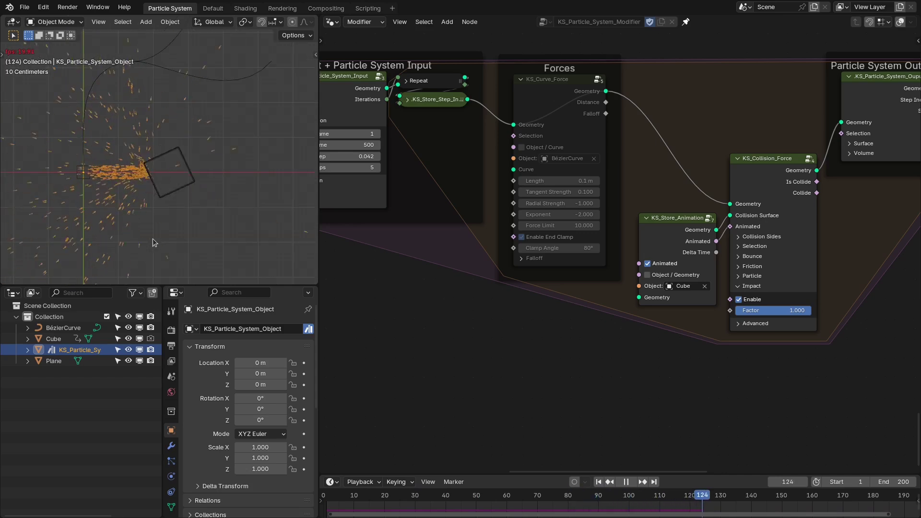
{"action": "key", "text": "space"}
{"action": "left_click", "coordinate": [751, 276]}
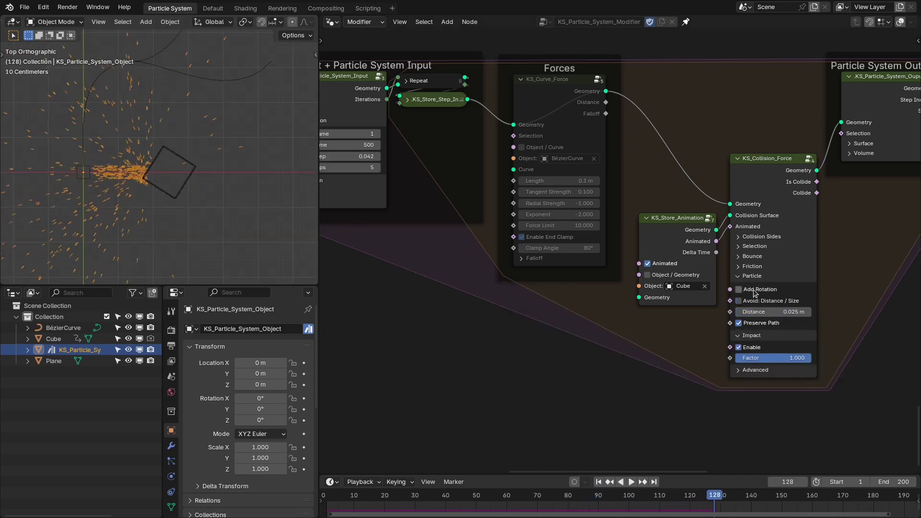
{"action": "middle_click_drag", "start_coordinate": [811, 286], "coordinate": [536, 264]}
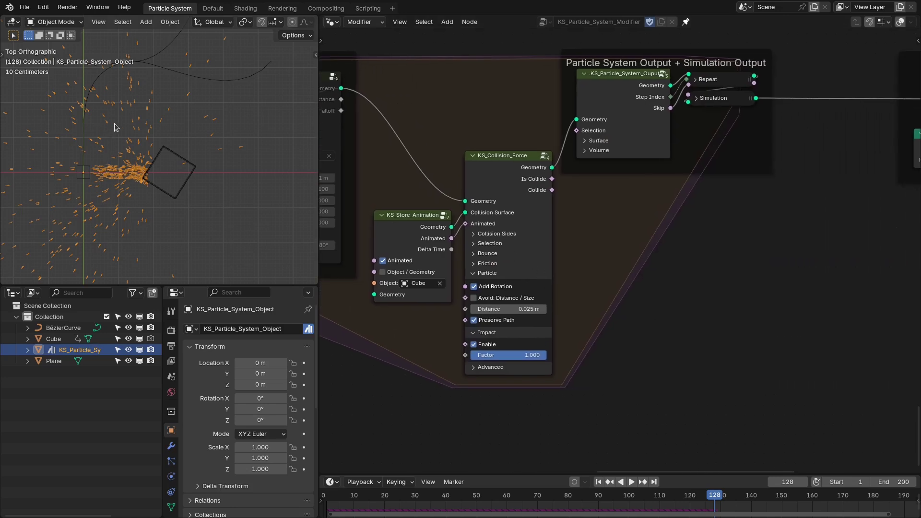
Expand the Rotation settings of the KS_Particle_Instancer node and enable Collision Rotation.
{"action": "scroll", "coordinate": [732, 223], "scroll_direction": "down", "scroll_amount": 2}
{"action": "middle_click_drag", "start_coordinate": [727, 217], "coordinate": [615, 209]}
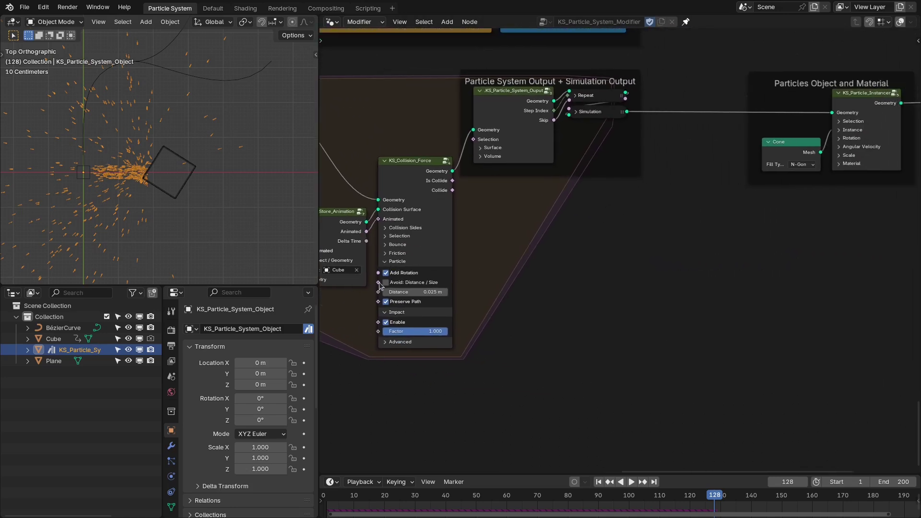
{"action": "left_click", "coordinate": [851, 138]}
{"action": "middle_click_drag", "start_coordinate": [857, 155], "coordinate": [786, 157]}
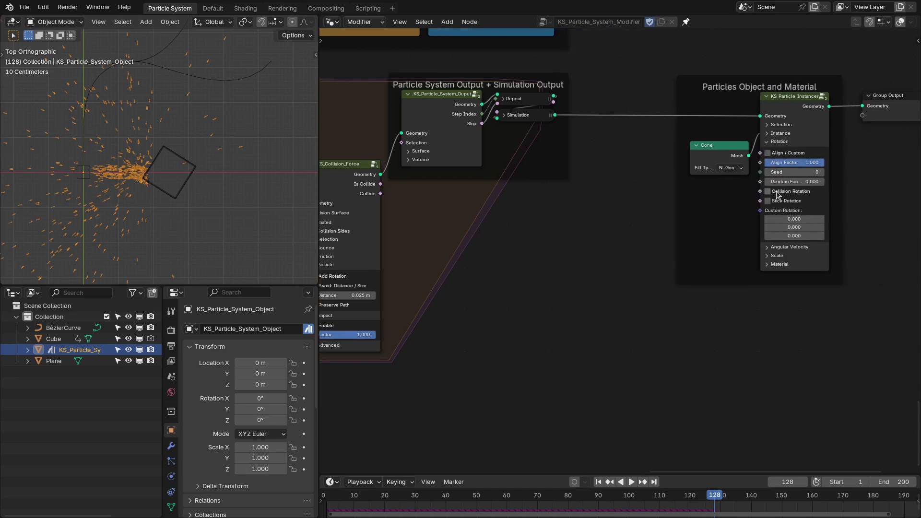
Replay the simulation from the first frame to check the particles' rotation after hitting the cube, then view the whole node tree.
{"action": "middle_click_drag", "start_coordinate": [592, 226], "coordinate": [785, 233]}
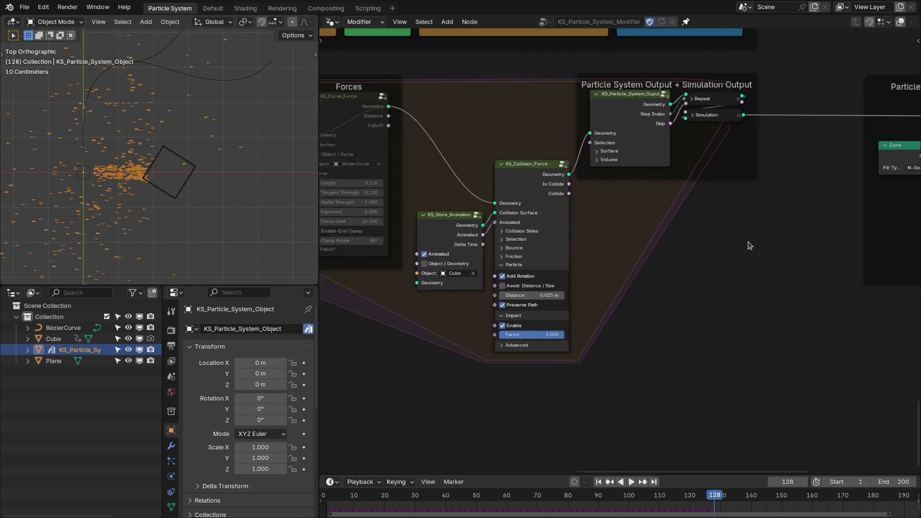
{"action": "key", "text": "shift+Left"}
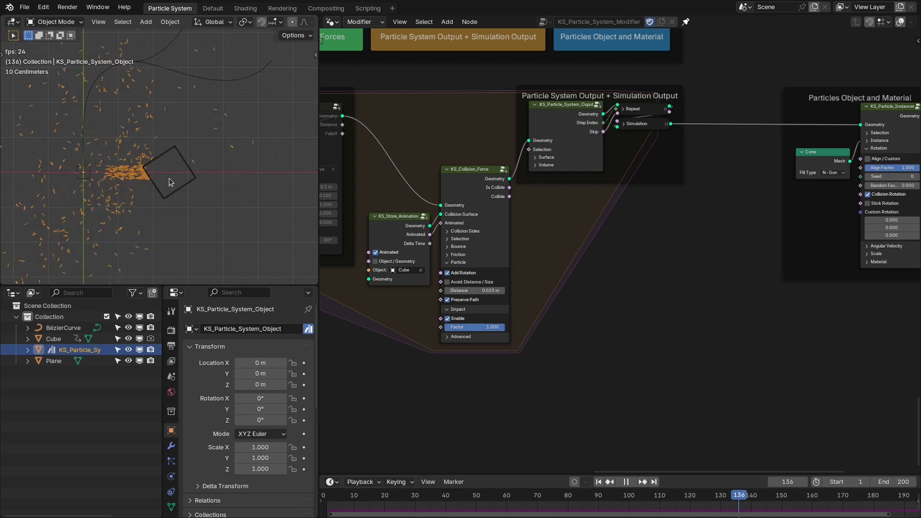
{"action": "key", "text": "space"}
{"action": "key", "text": "Home"}
{"action": "middle_click_drag", "start_coordinate": [554, 335], "coordinate": [505, 339]}
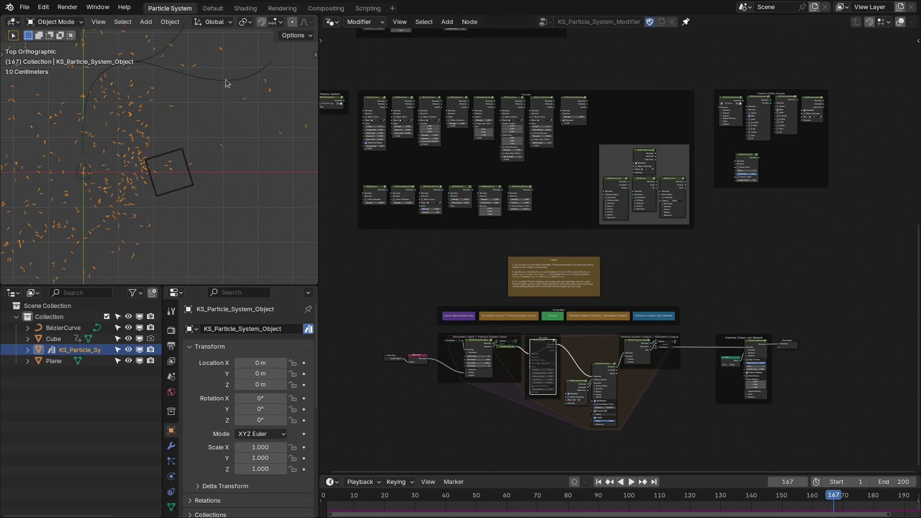
Start a new file and turn the node editor area into an Asset Browser.
{"action": "left_click", "coordinate": [24, 6]}
{"action": "left_click", "coordinate": [149, 20]}
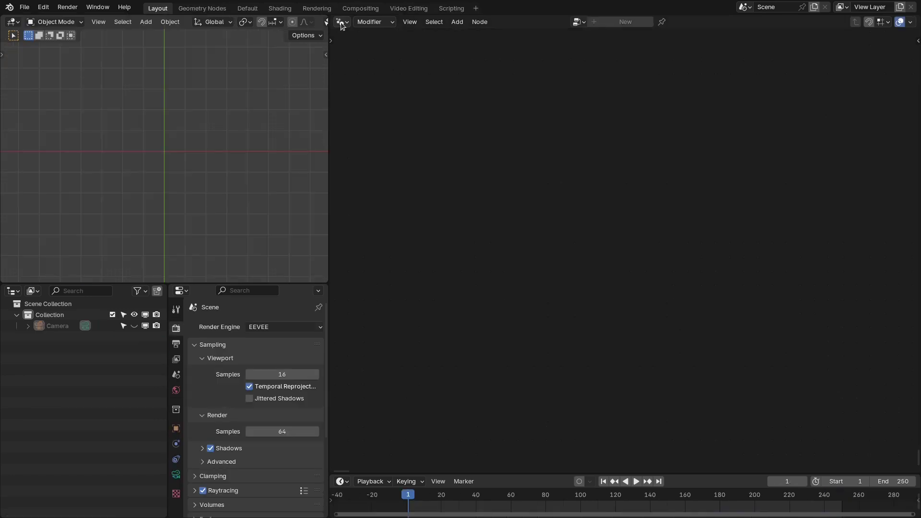
{"action": "key", "text": "shift+F1"}
{"action": "key", "text": "shift+F1"}
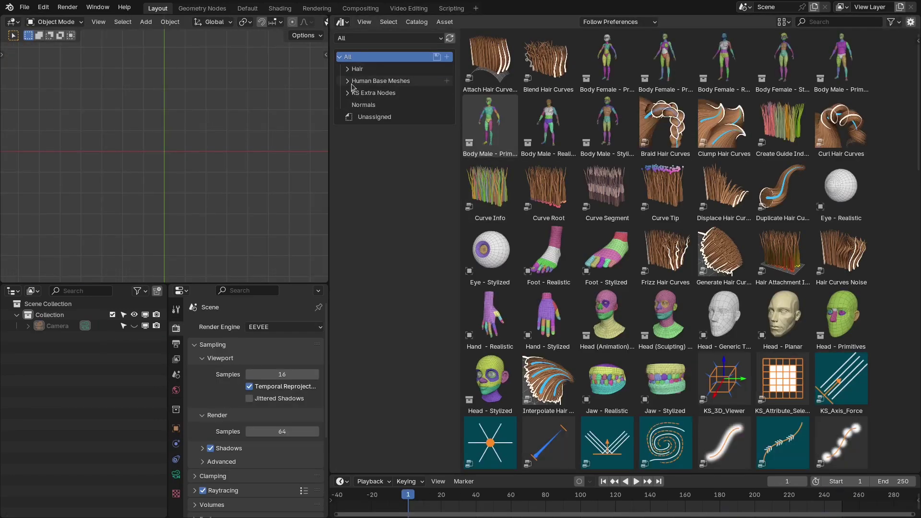
Expand the KS Extra Nodes and Particle System catalogs and show the Object assets.
{"action": "left_click", "coordinate": [348, 92]}
{"action": "left_click", "coordinate": [369, 141]}
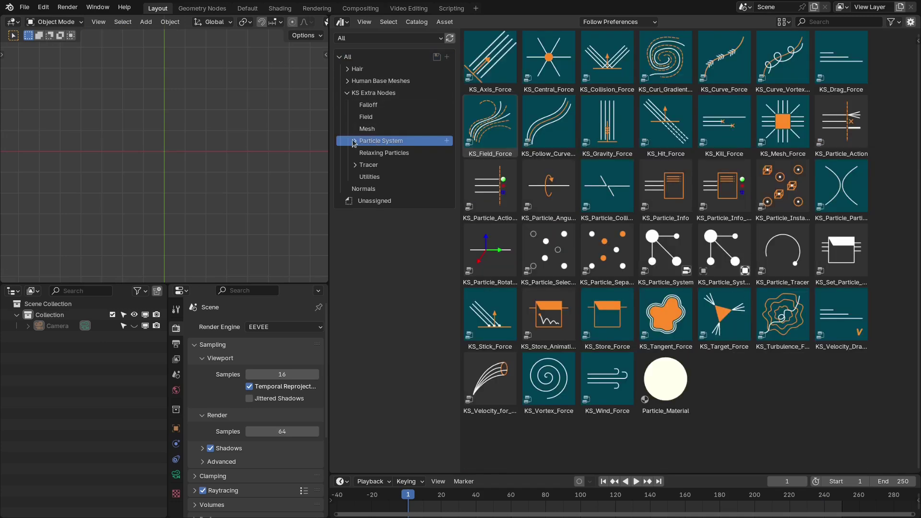
{"action": "left_click", "coordinate": [354, 141]}
{"action": "left_click", "coordinate": [379, 177]}
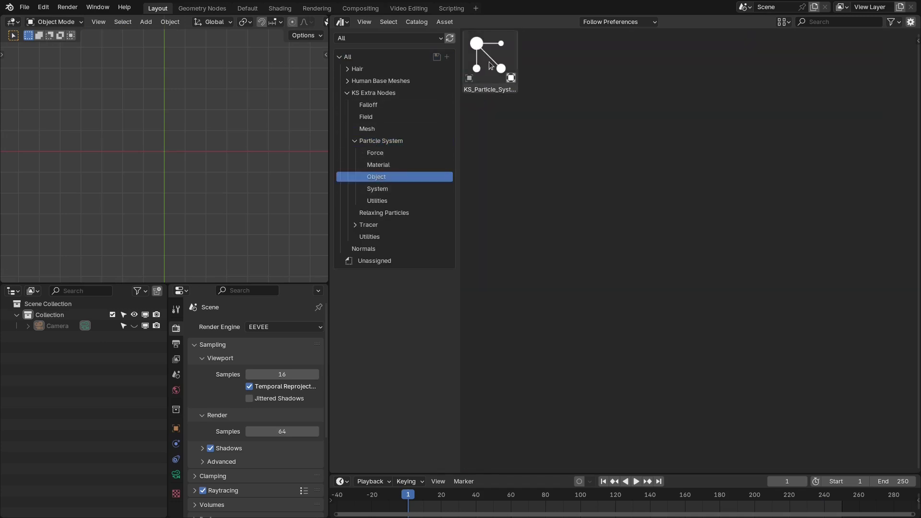
Place the KS_Particle_System_Object asset at the world origin, play its simulation and deselect everything.
{"action": "left_click_drag", "start_coordinate": [491, 64], "coordinate": [166, 153]}
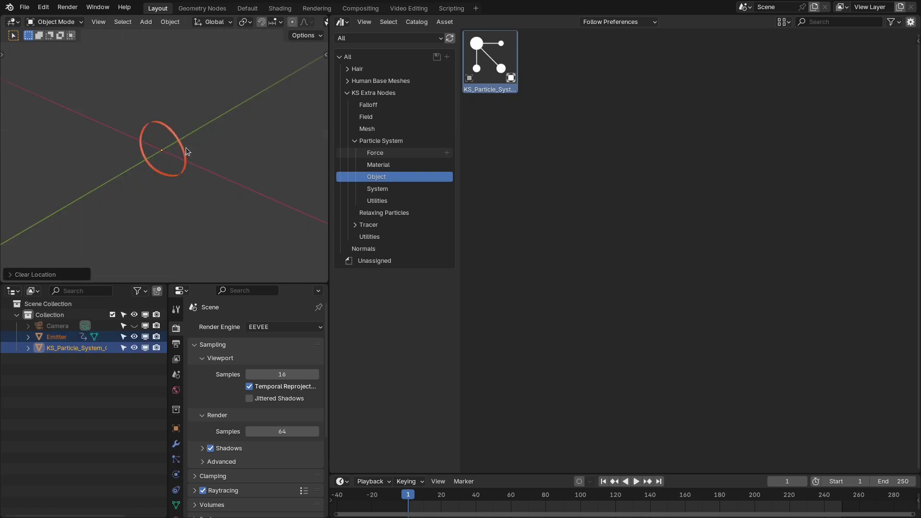
{"action": "key", "text": "space"}
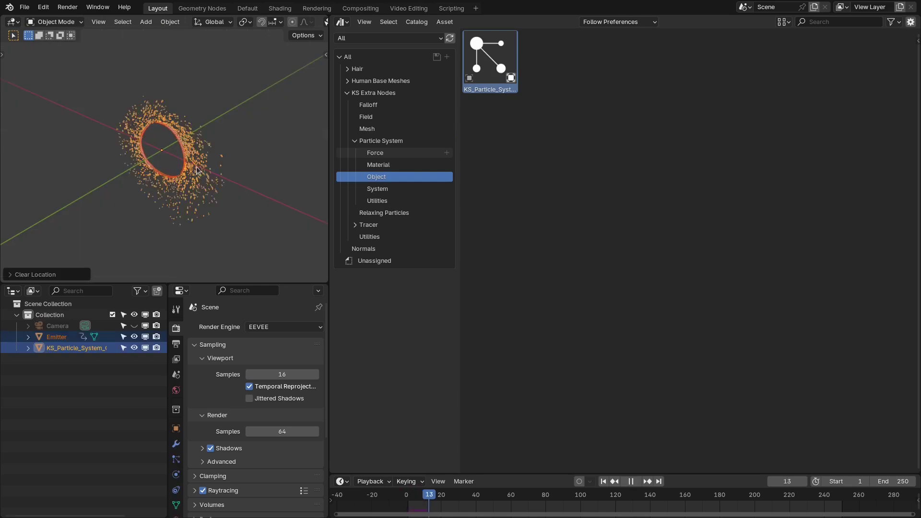
{"action": "left_click", "coordinate": [203, 171]}
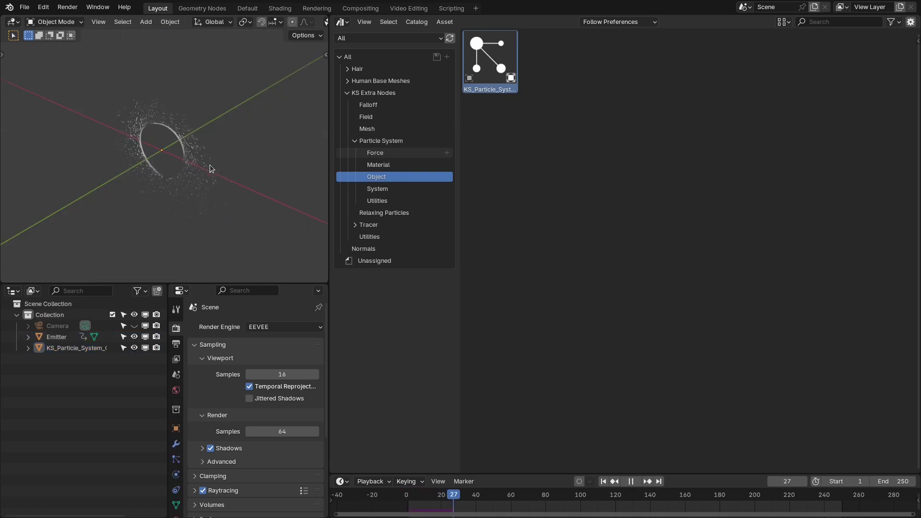
Show the particle system object's node tree in the Geometry Node Editor, hide the node overlays and look over the tree.
{"action": "left_click", "coordinate": [342, 21]}
{"action": "left_click", "coordinate": [366, 114]}
{"action": "scroll", "coordinate": [624, 220], "scroll_direction": "down", "scroll_amount": 11}
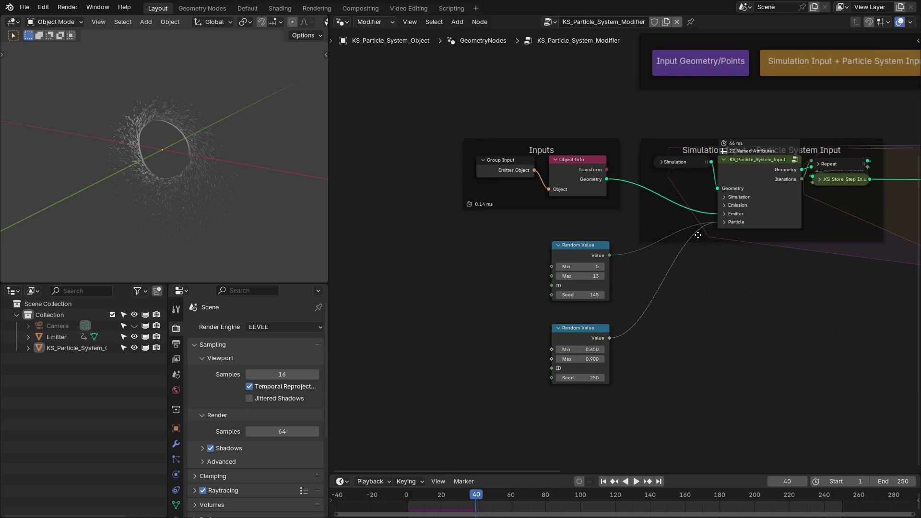
{"action": "middle_click_drag", "start_coordinate": [746, 235], "coordinate": [570, 236]}
{"action": "left_click", "coordinate": [899, 21]}
{"action": "scroll", "coordinate": [687, 183], "scroll_direction": "down", "scroll_amount": 3}
{"action": "mouse_move", "coordinate": [687, 183]}
{"action": "middle_mouse_down"}
{"action": "mouse_move", "coordinate": [641, 197]}
{"action": "mouse_move", "coordinate": [545, 195]}
{"action": "mouse_move", "coordinate": [694, 196]}
{"action": "middle_mouse_up"}
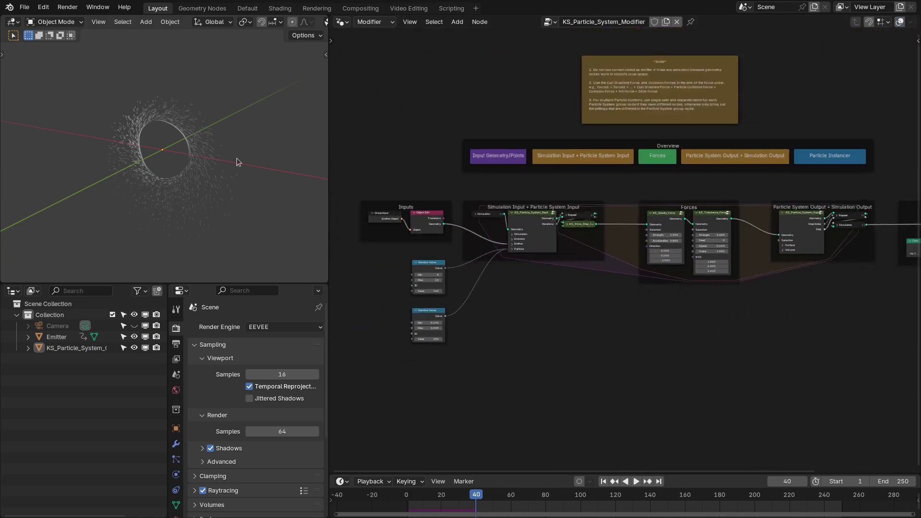
Show the Particle System catalog's System assets in the Asset Browser and undo adding the particle system object.
{"action": "middle_click_drag", "start_coordinate": [216, 161], "coordinate": [193, 171]}
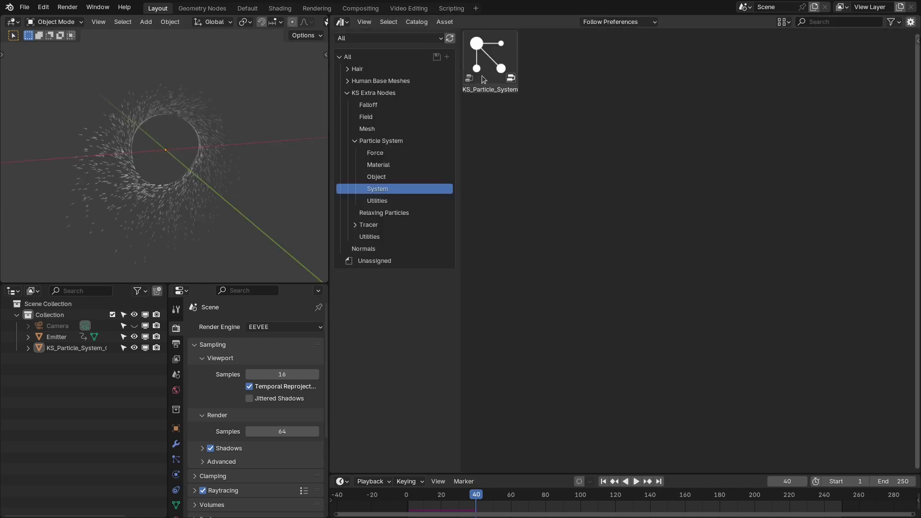
{"action": "middle_click_drag", "start_coordinate": [222, 131], "coordinate": [211, 156]}
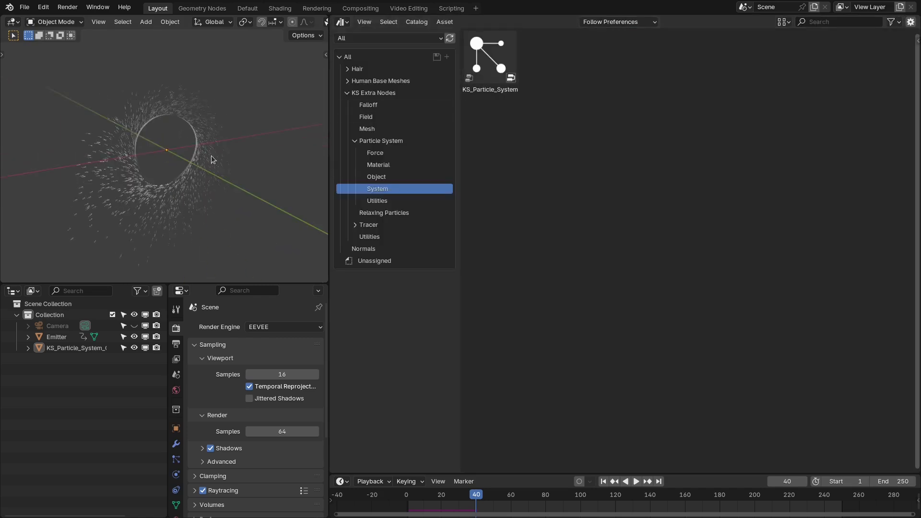
{"action": "key", "text": "ctrl+z"}
{"action": "key", "text": "ctrl+z"}
Add a mesh plane and rename it Particles.
{"action": "key", "text": "shift+a"}
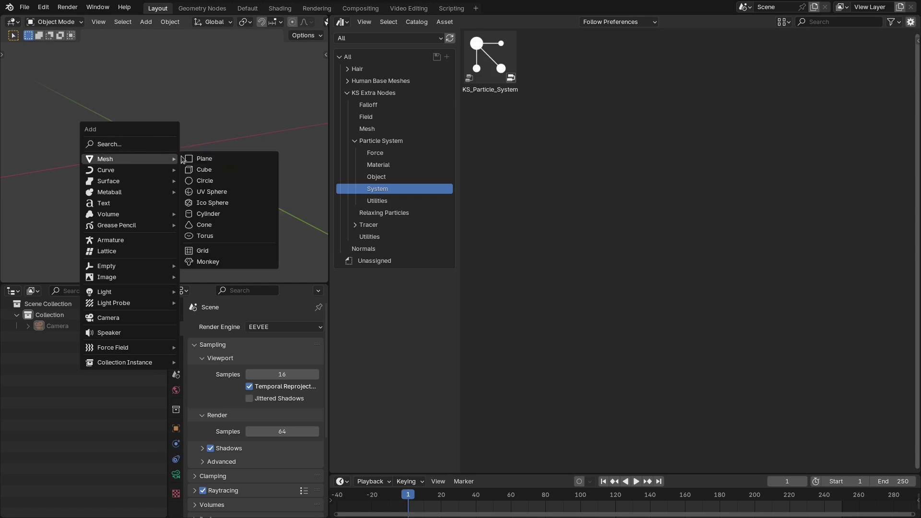
{"action": "left_click", "coordinate": [184, 158]}
{"action": "key", "text": "F2"}
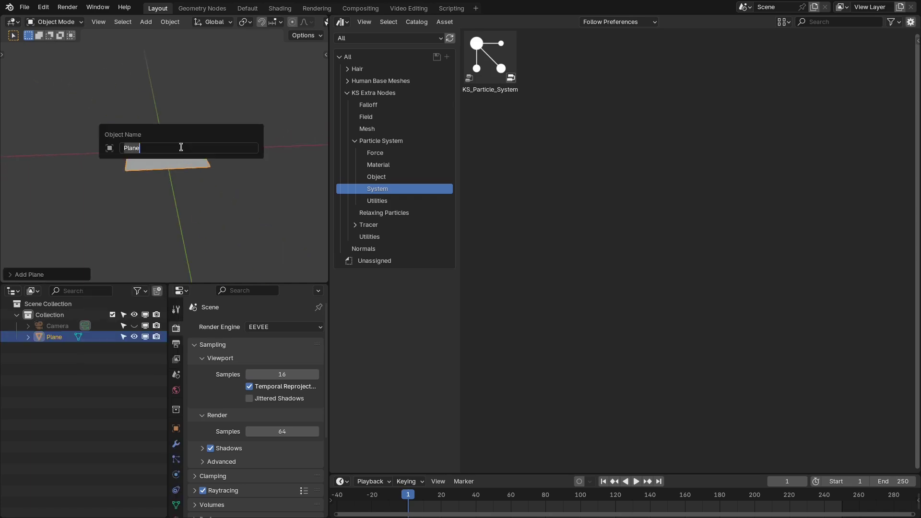
{"action": "type", "text": "Particles"}
{"action": "key", "text": "Return"}
Lock all location, rotation and scale channels of the Particles object.
{"action": "left_click", "coordinate": [176, 428]}
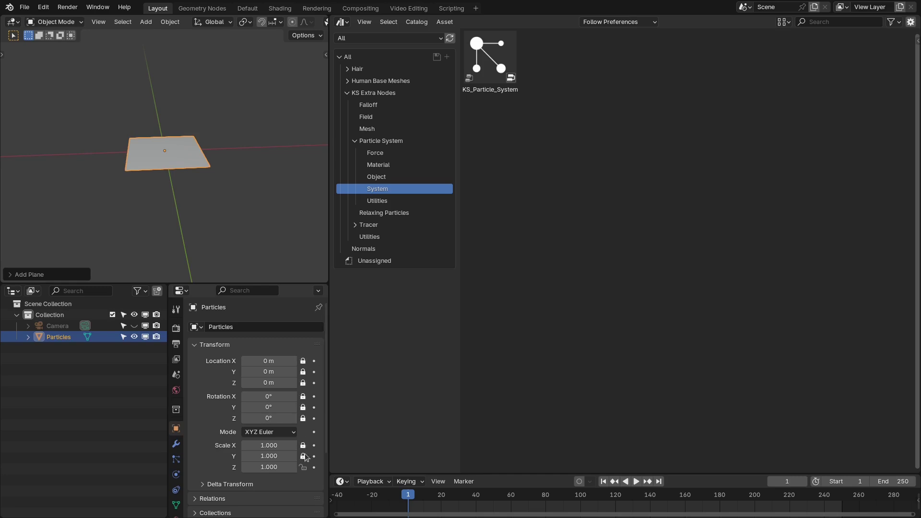
{"action": "middle_click_drag", "start_coordinate": [227, 222], "coordinate": [192, 177]}
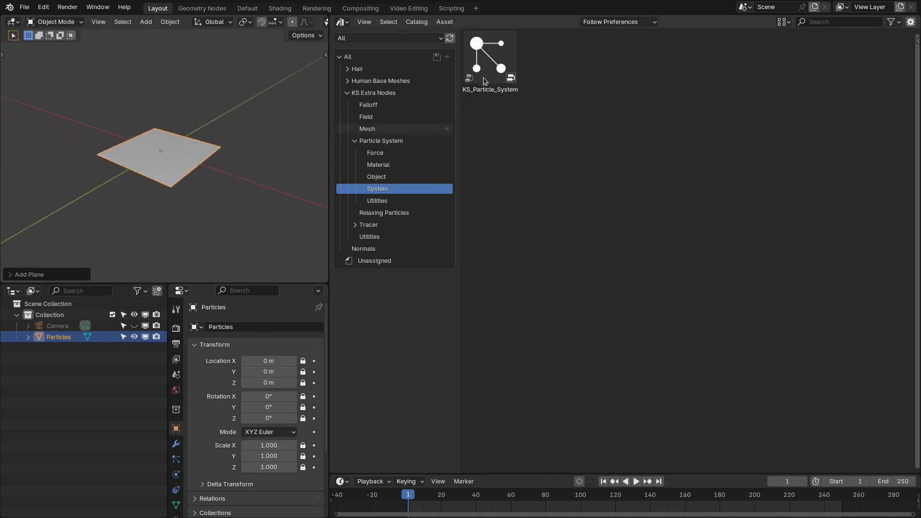
Apply the KS_Particle_System asset to the Particles plane and show its modifier.
{"action": "left_click_drag", "start_coordinate": [489, 58], "coordinate": [166, 150]}
{"action": "middle_click_drag", "start_coordinate": [207, 277], "coordinate": [213, 353]}
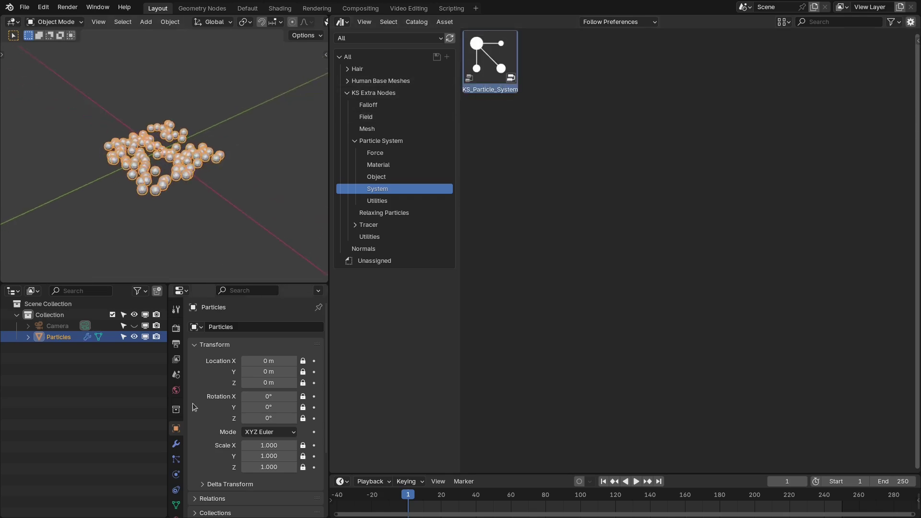
{"action": "left_click", "coordinate": [177, 444]}
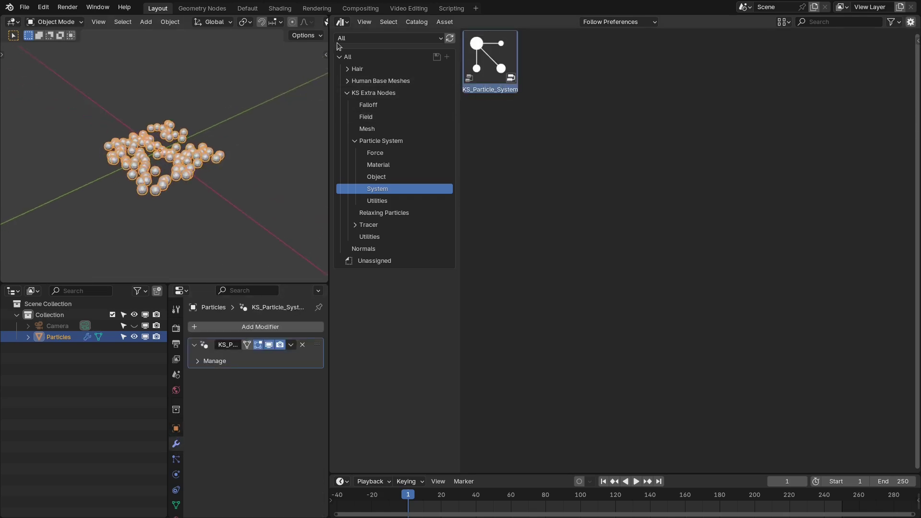
Open the KS_Particle_System tree in the Geometry Node Editor and examine its note, overview and input nodes.
{"action": "left_click", "coordinate": [342, 22]}
{"action": "left_click", "coordinate": [390, 110]}
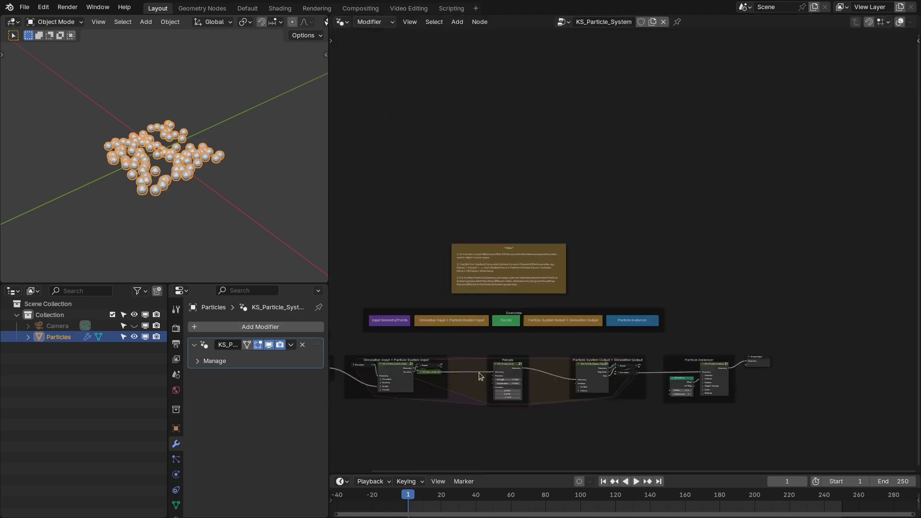
{"action": "scroll", "coordinate": [479, 377], "scroll_direction": "up", "scroll_amount": 4}
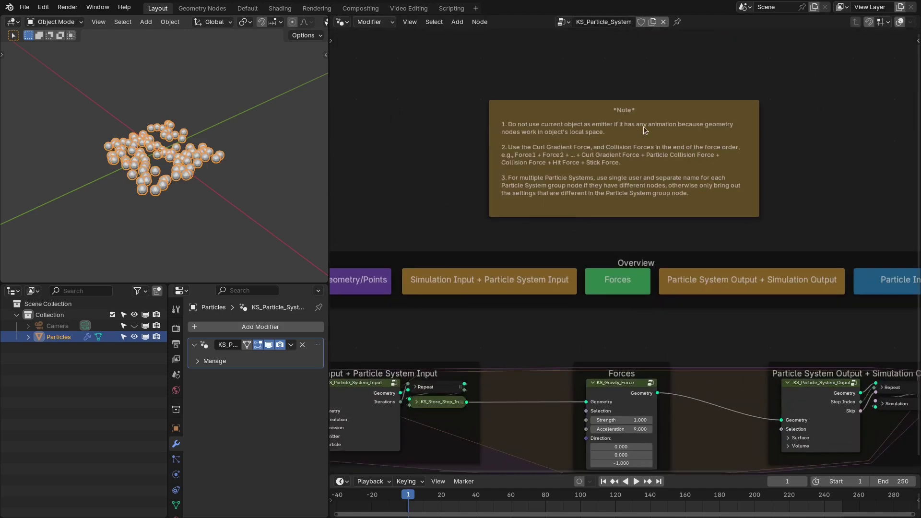
{"action": "scroll", "coordinate": [411, 321], "scroll_direction": "down", "scroll_amount": 1}
{"action": "middle_click_drag", "start_coordinate": [460, 311], "coordinate": [701, 200]}
{"action": "scroll", "coordinate": [503, 243], "scroll_direction": "up", "scroll_amount": 1}
{"action": "middle_click_drag", "start_coordinate": [504, 242], "coordinate": [545, 218]}
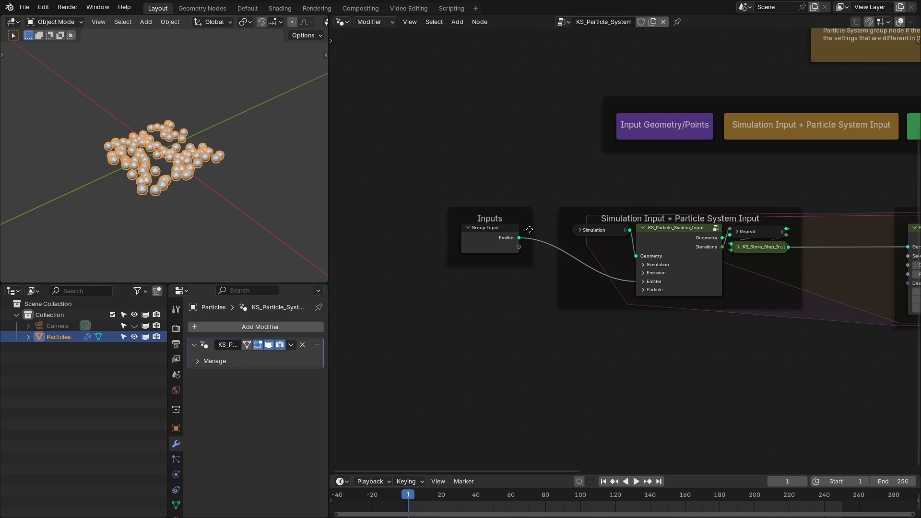
Replace the Group Input emitter with a Grid node linked to the Emitter Geometry of .KS_Particle_System_Input, then play the simulation.
{"action": "right_click_drag", "start_coordinate": [529, 229], "coordinate": [489, 311], "text": "ctrl"}
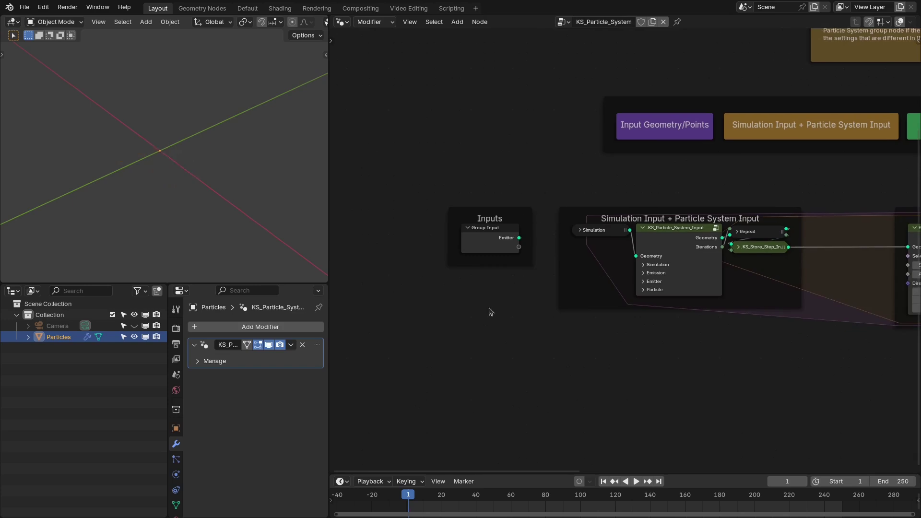
{"action": "left_click", "coordinate": [651, 283]}
{"action": "left_click_drag", "start_coordinate": [636, 310], "coordinate": [535, 315]}
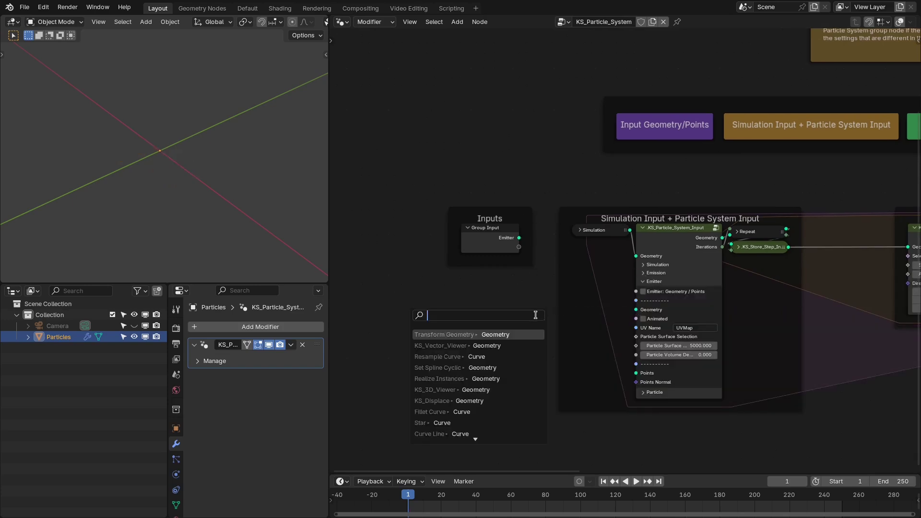
{"action": "type", "text": "grd"}
{"action": "key", "text": "Return"}
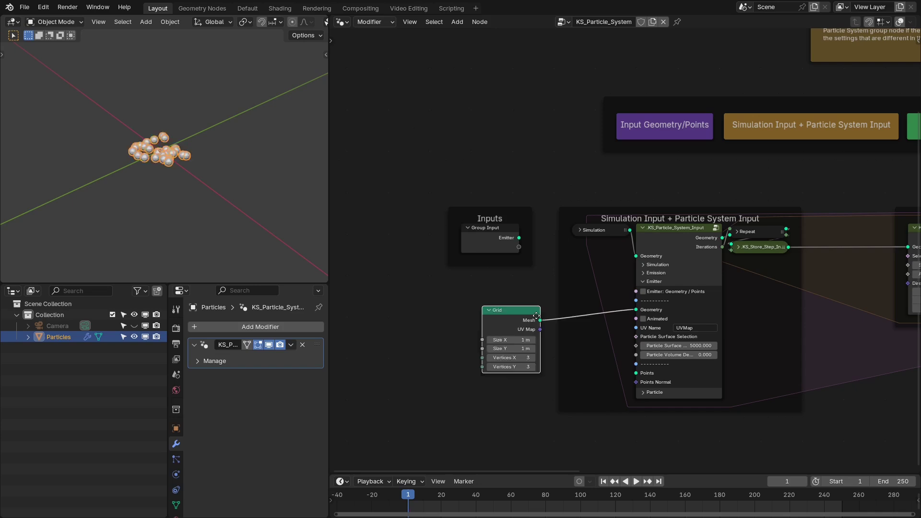
{"action": "left_click", "coordinate": [503, 280]}
{"action": "middle_click_drag", "start_coordinate": [503, 280], "coordinate": [468, 274]}
{"action": "left_click", "coordinate": [498, 258]}
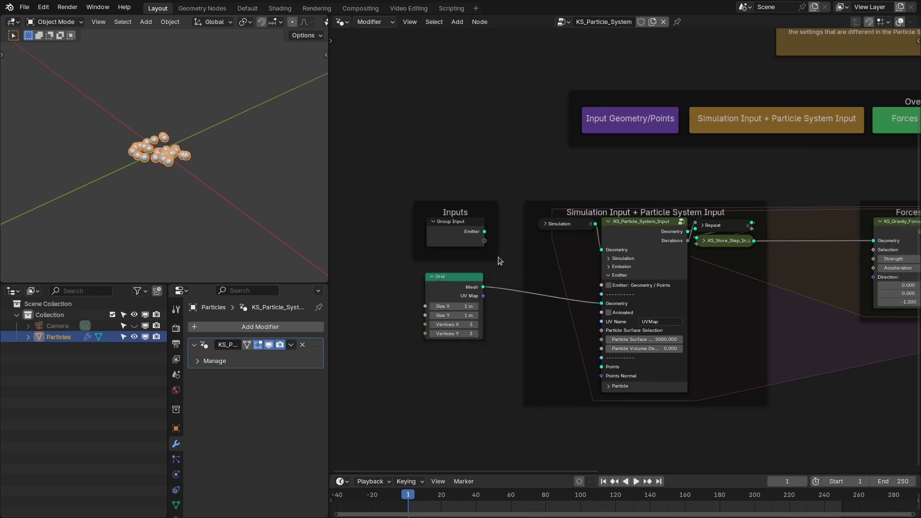
{"action": "key", "text": "space"}
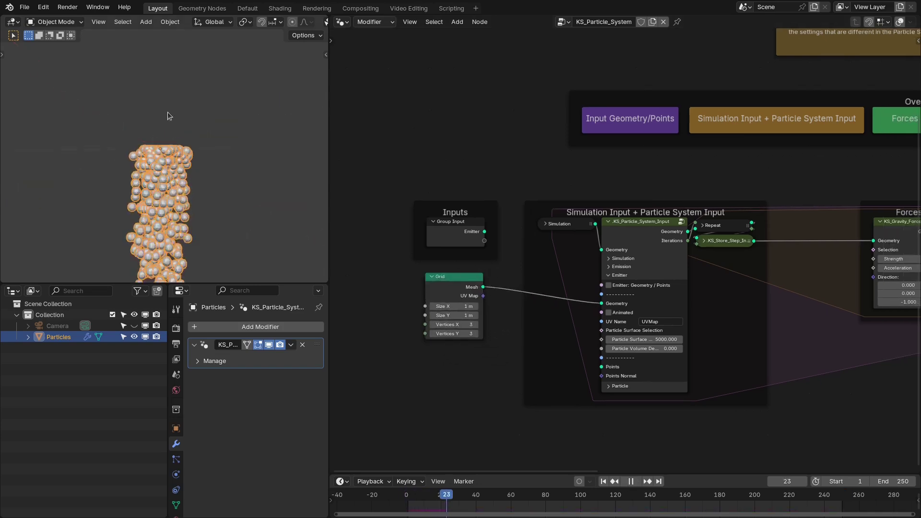
Remove the particle system modifier from the Particles object and create a new geometry node tree on it.
{"action": "left_click", "coordinate": [185, 114]}
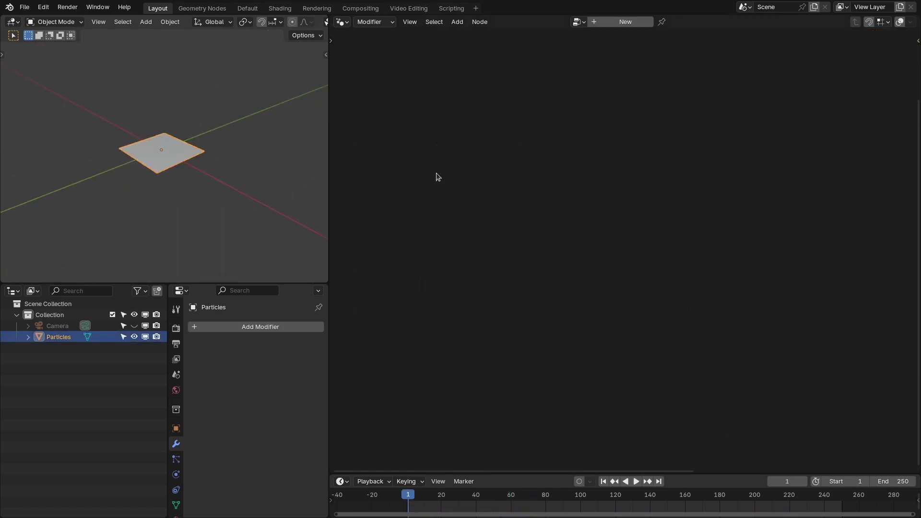
{"action": "left_click", "coordinate": [592, 22]}
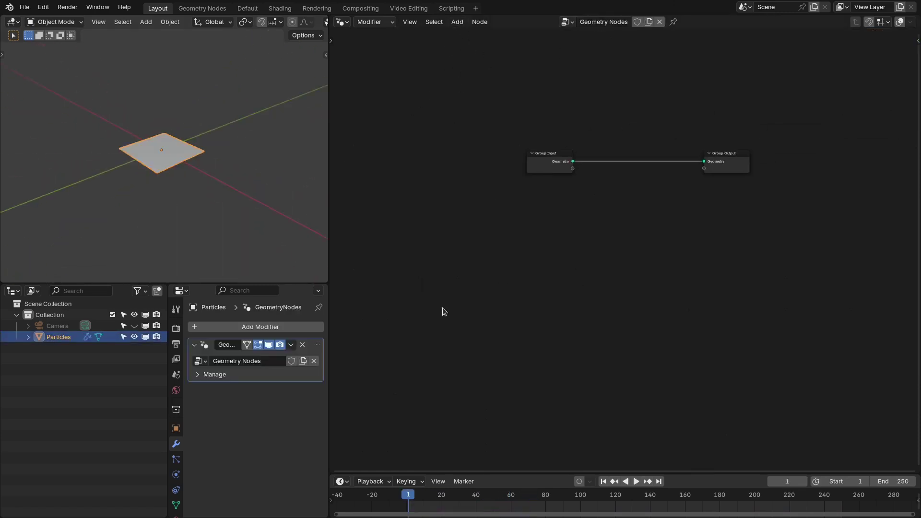
Insert the KS_Particle_System node before the Group Output, cut its Emitter link from Group Input and space the nodes apart.
{"action": "scroll", "coordinate": [611, 127], "scroll_direction": "up", "scroll_amount": 5}
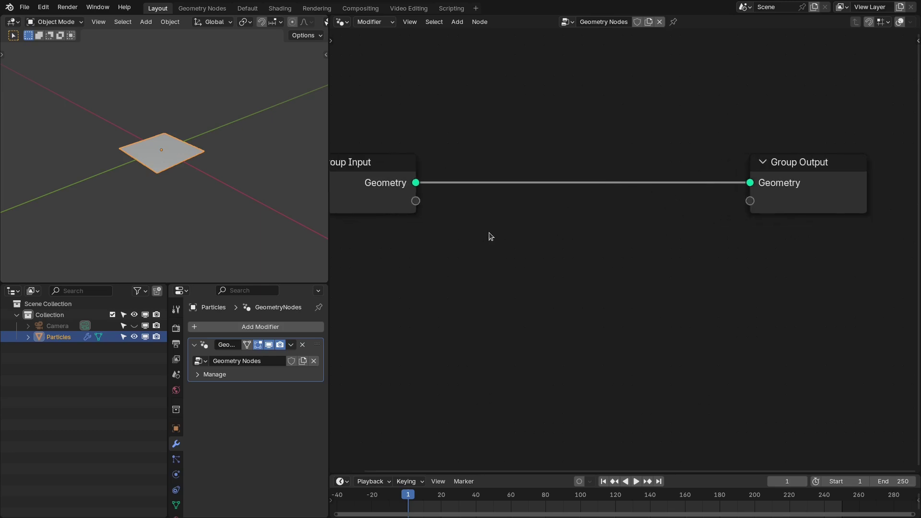
{"action": "key", "text": "shift+a"}
{"action": "mouse_move", "coordinate": [454, 361]}
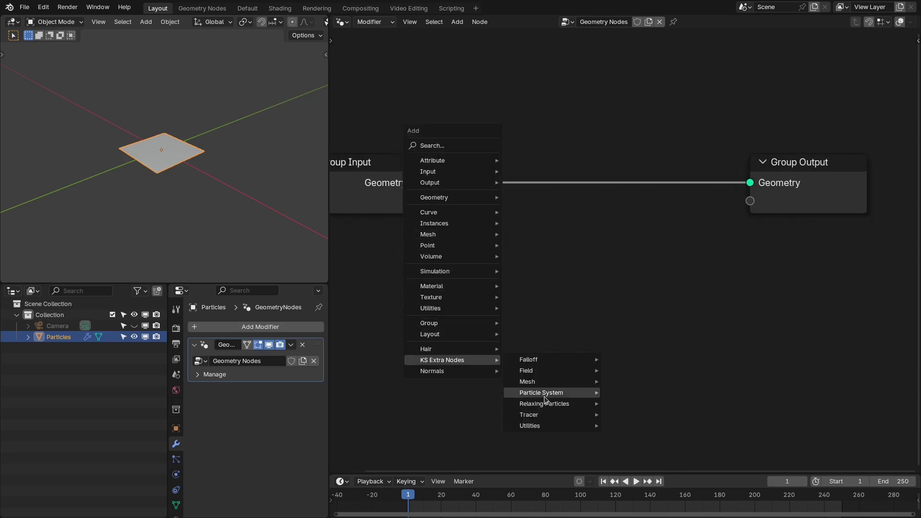
{"action": "mouse_move", "coordinate": [544, 394]}
{"action": "mouse_move", "coordinate": [659, 396]}
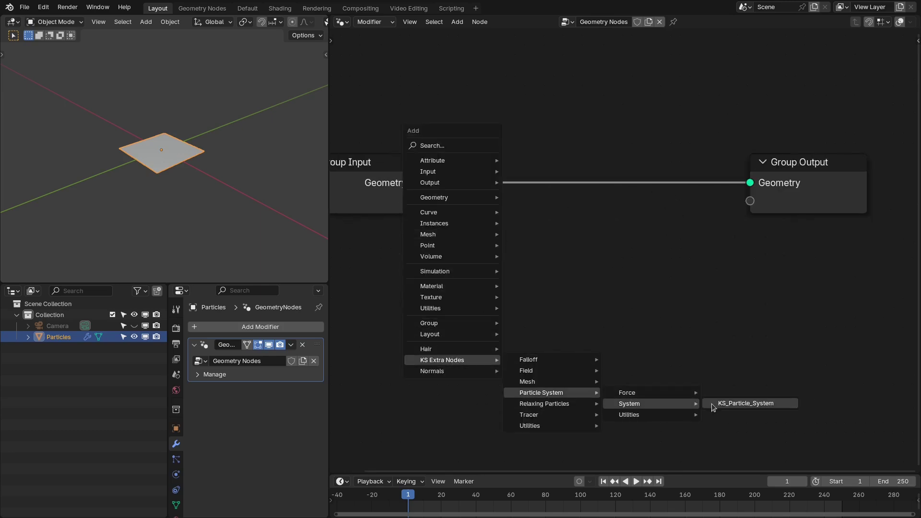
{"action": "left_click", "coordinate": [746, 403]}
{"action": "left_click_drag", "start_coordinate": [531, 267], "coordinate": [604, 197]}
{"action": "middle_click_drag", "start_coordinate": [603, 198], "coordinate": [652, 197]}
{"action": "right_click_drag", "start_coordinate": [592, 140], "coordinate": [532, 200], "text": "ctrl"}
{"action": "left_click_drag", "start_coordinate": [445, 187], "coordinate": [441, 143]}
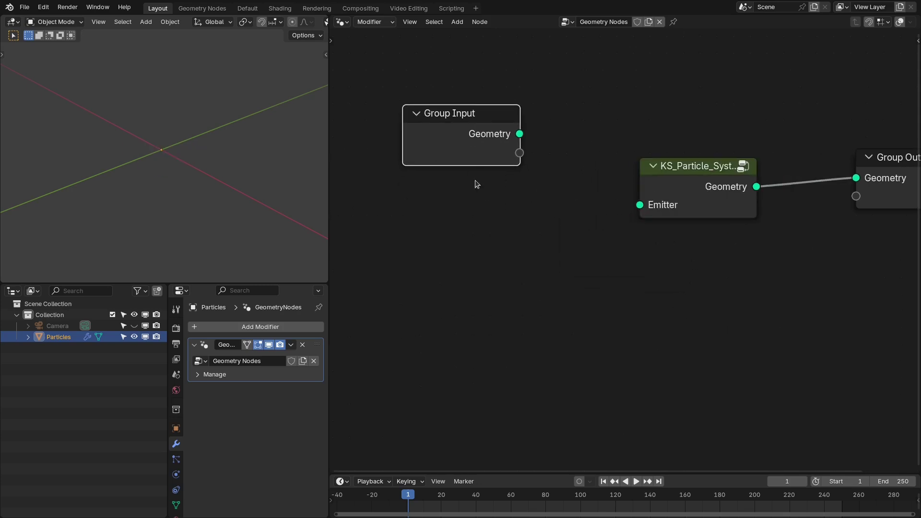
Add a Grid node below Group Input and link its Mesh to the Emitter of KS_Particle_System.
{"action": "key", "text": "shift+a"}
{"action": "left_click", "coordinate": [415, 29]}
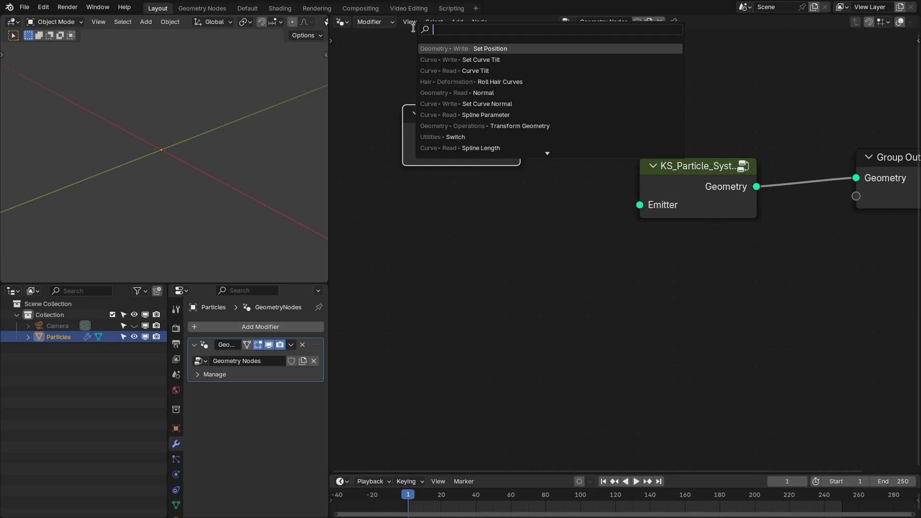
{"action": "type", "text": "grid"}
{"action": "key", "text": "Return"}
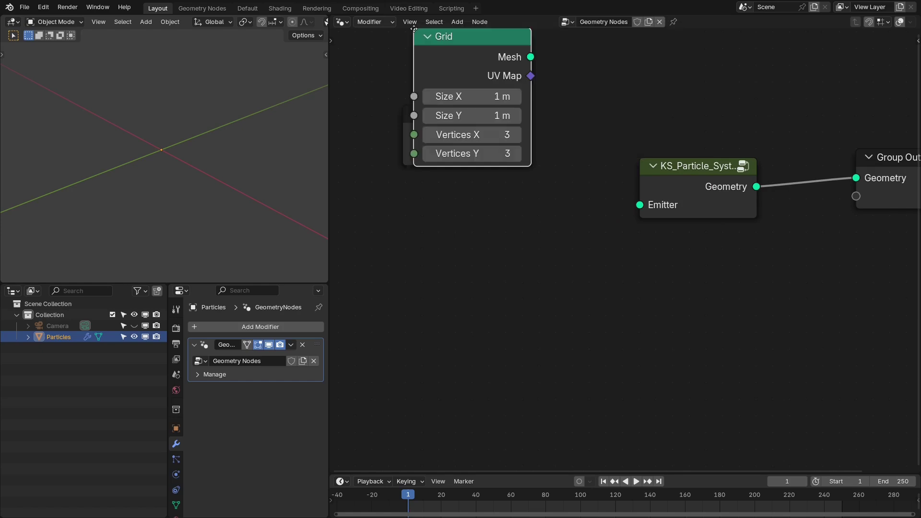
{"action": "left_click_drag", "start_coordinate": [605, 204], "coordinate": [640, 205]}
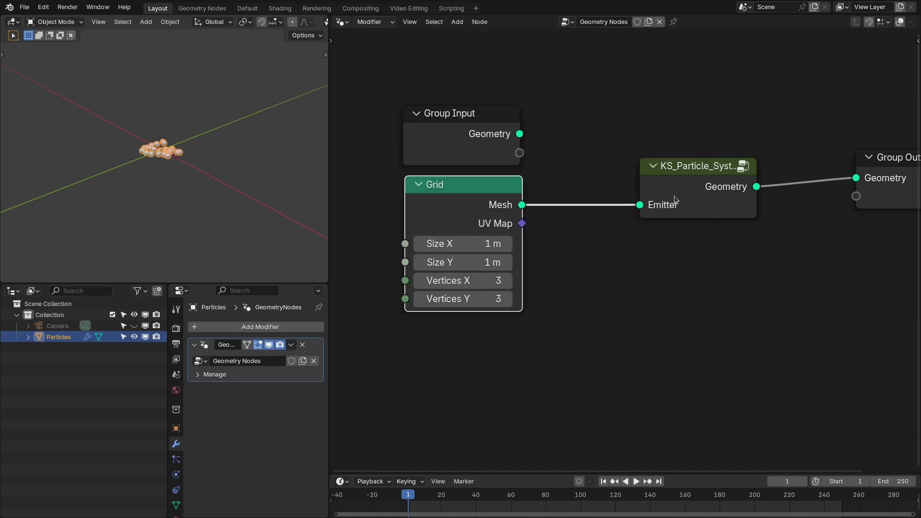
Look inside the KS_Particle_System group at its note, overview and node frames, and return to the parent tree.
{"action": "left_click_drag", "start_coordinate": [695, 166], "coordinate": [749, 165]}
{"action": "middle_click_drag", "start_coordinate": [748, 165], "coordinate": [632, 151]}
{"action": "key", "text": "Tab"}
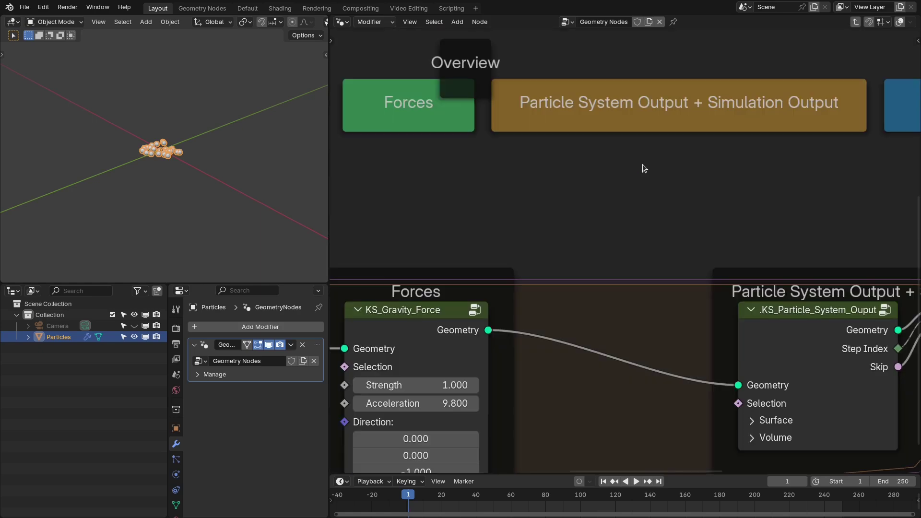
{"action": "scroll", "coordinate": [632, 221], "scroll_direction": "down", "scroll_amount": 16}
{"action": "middle_click_drag", "start_coordinate": [595, 236], "coordinate": [672, 227]}
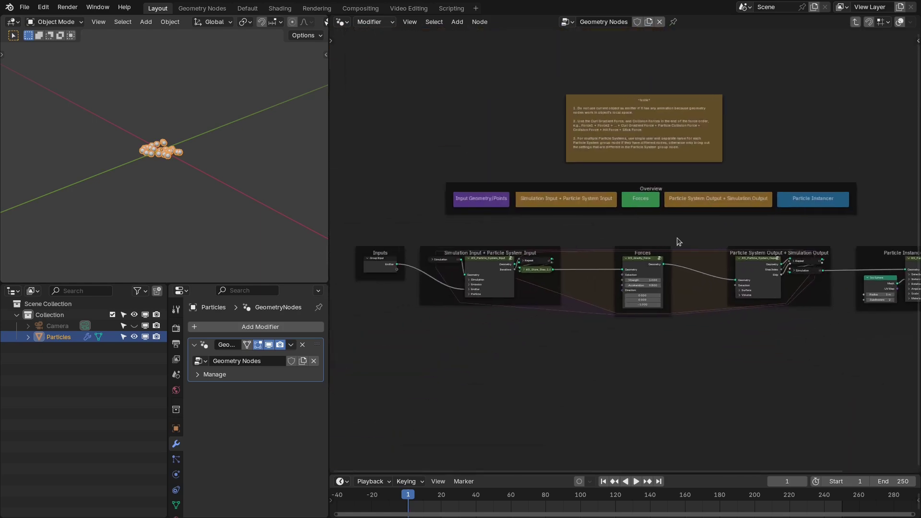
{"action": "key", "text": "Tab"}
{"action": "key", "text": "Home"}
Show the node options on KS_Particle_System, widen the node to fit its name, and reposition it and Group Output.
{"action": "left_click", "coordinate": [783, 202]}
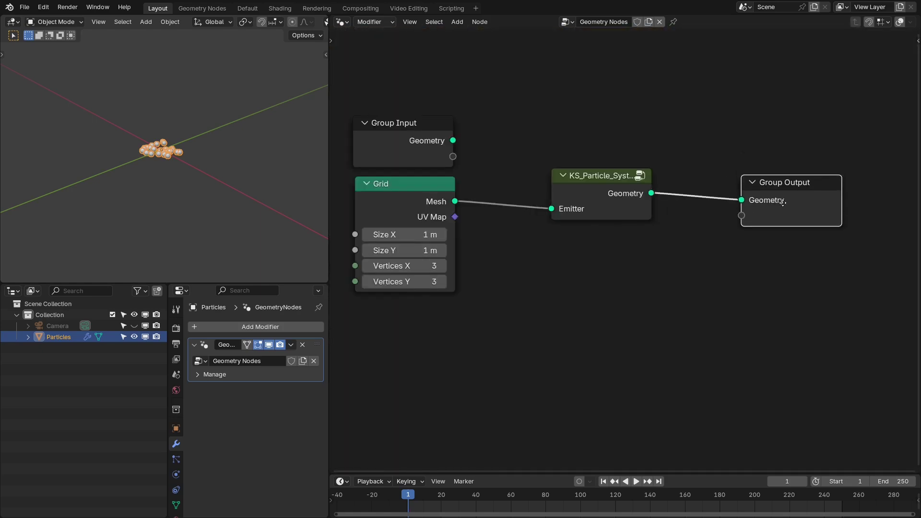
{"action": "left_click_drag", "start_coordinate": [783, 202], "coordinate": [773, 191]}
{"action": "left_click", "coordinate": [579, 177]}
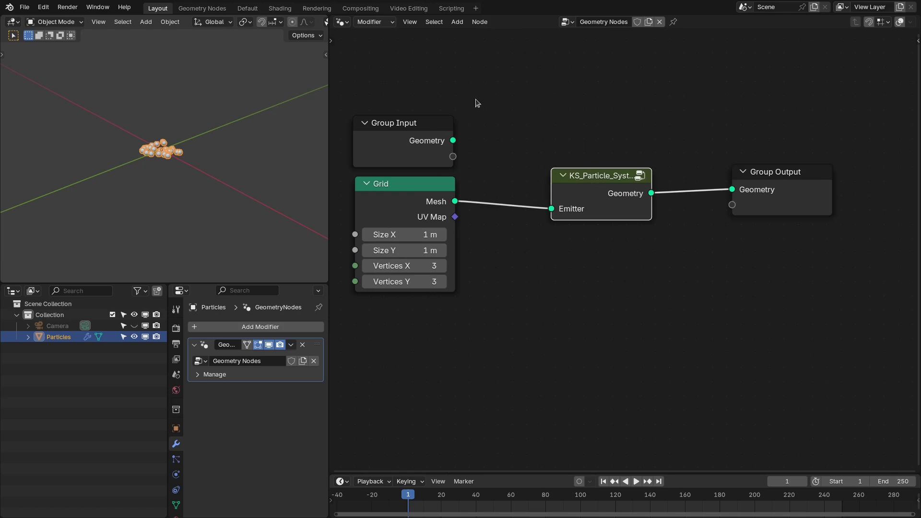
{"action": "left_click", "coordinate": [479, 22]}
{"action": "mouse_move", "coordinate": [526, 294]}
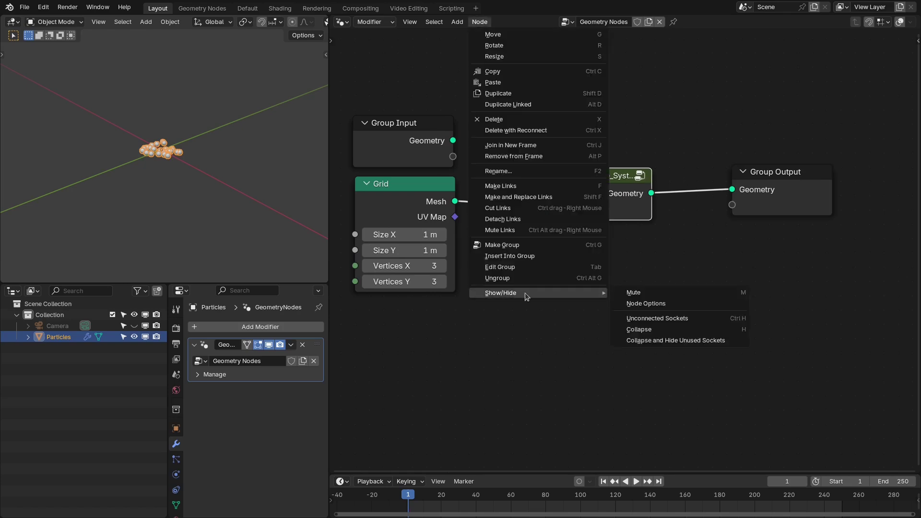
{"action": "left_click", "coordinate": [648, 309]}
{"action": "left_click_drag", "start_coordinate": [651, 204], "coordinate": [691, 204]}
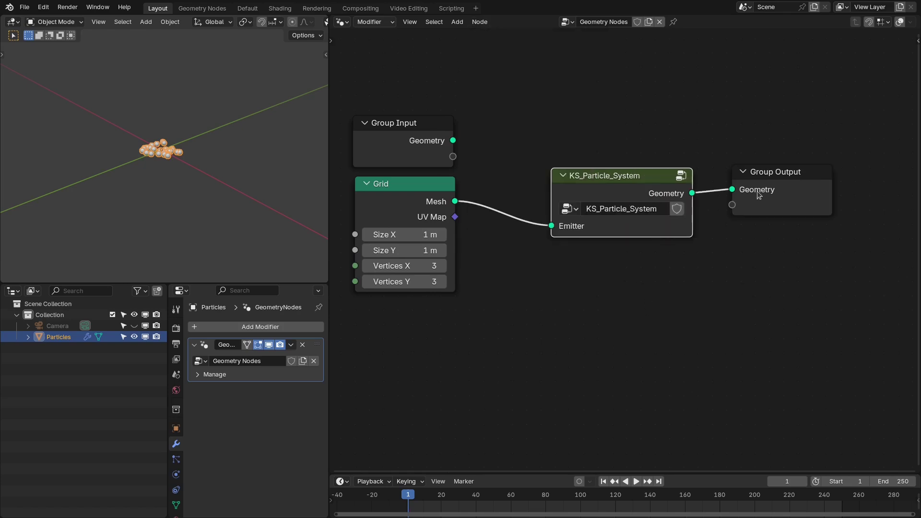
{"action": "left_click_drag", "start_coordinate": [780, 192], "coordinate": [810, 195]}
{"action": "left_click_drag", "start_coordinate": [642, 181], "coordinate": [637, 185]}
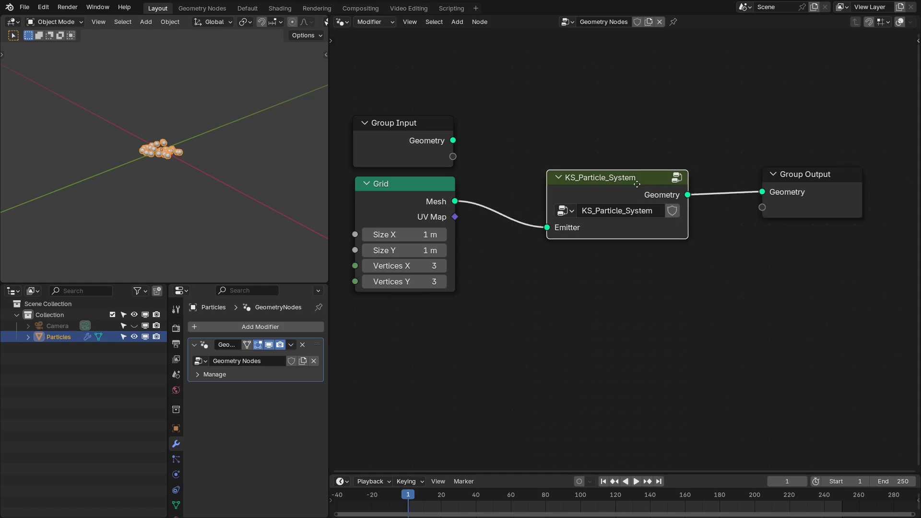
Add a second KS_Particle_System node directly below the first one.
{"action": "key", "text": "shift+a"}
{"action": "mouse_move", "coordinate": [536, 495]}
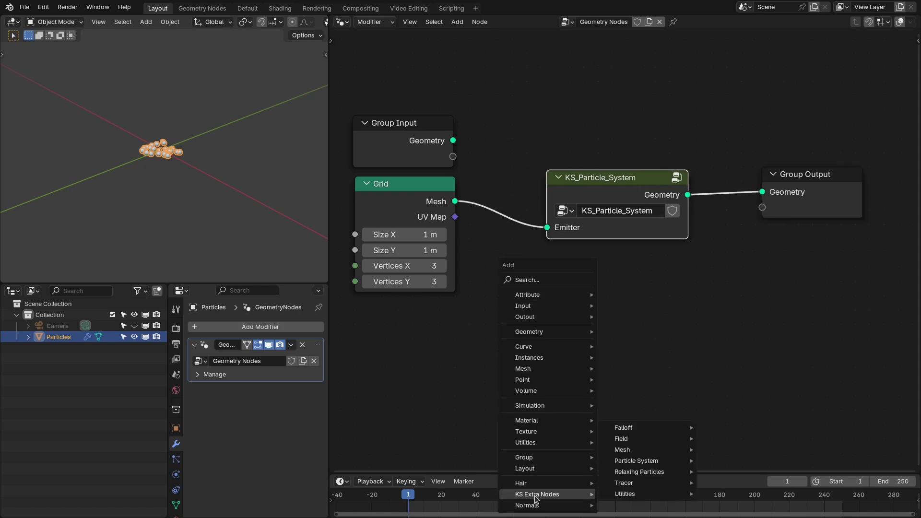
{"action": "mouse_move", "coordinate": [642, 482]}
{"action": "mouse_move", "coordinate": [646, 462]}
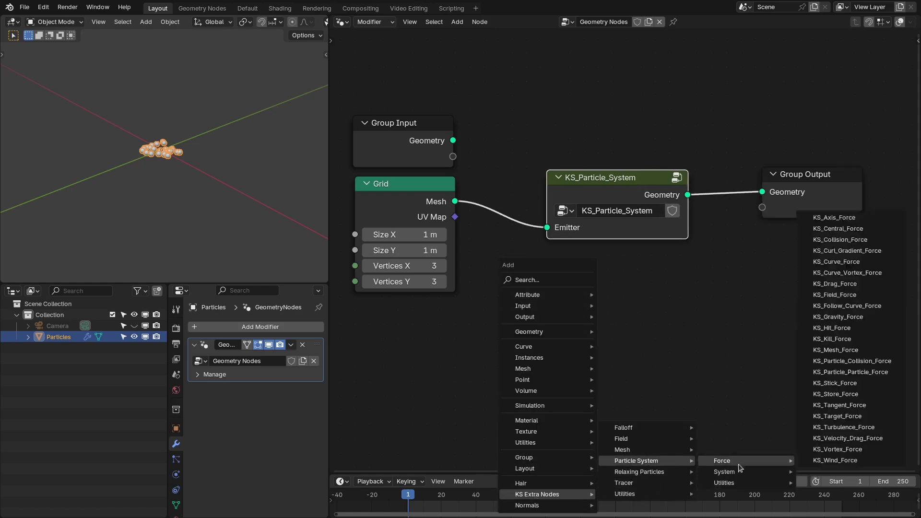
{"action": "mouse_move", "coordinate": [787, 471]}
{"action": "left_click", "coordinate": [840, 471]}
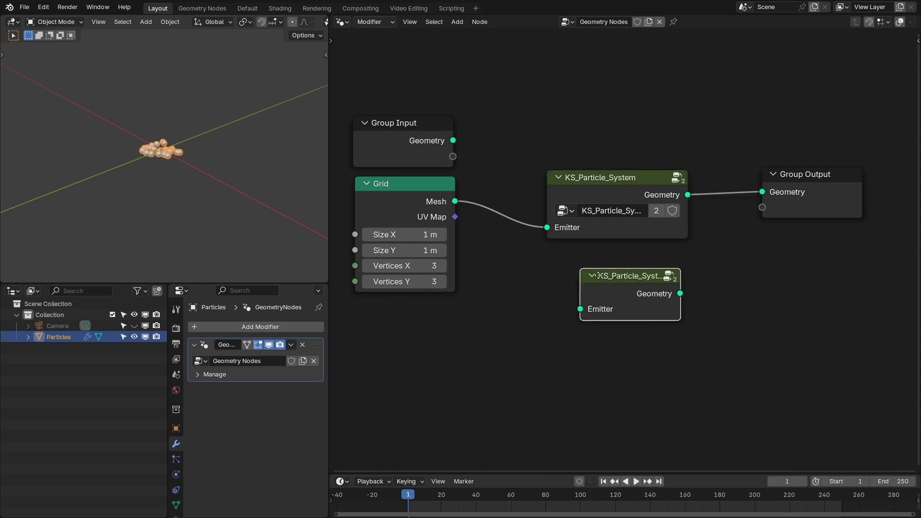
{"action": "left_click", "coordinate": [627, 268]}
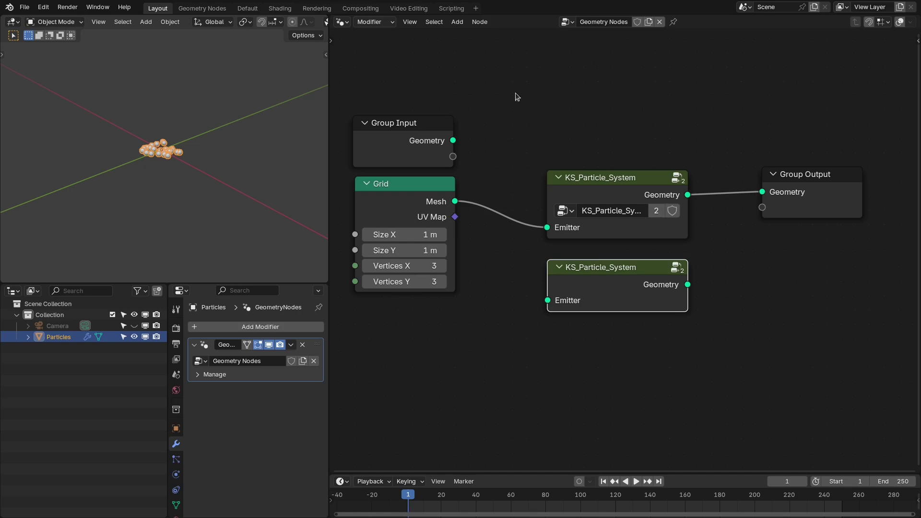
Show the second particle system's node options, make its group single-user, and enable a fake user on both groups.
{"action": "left_click", "coordinate": [480, 22]}
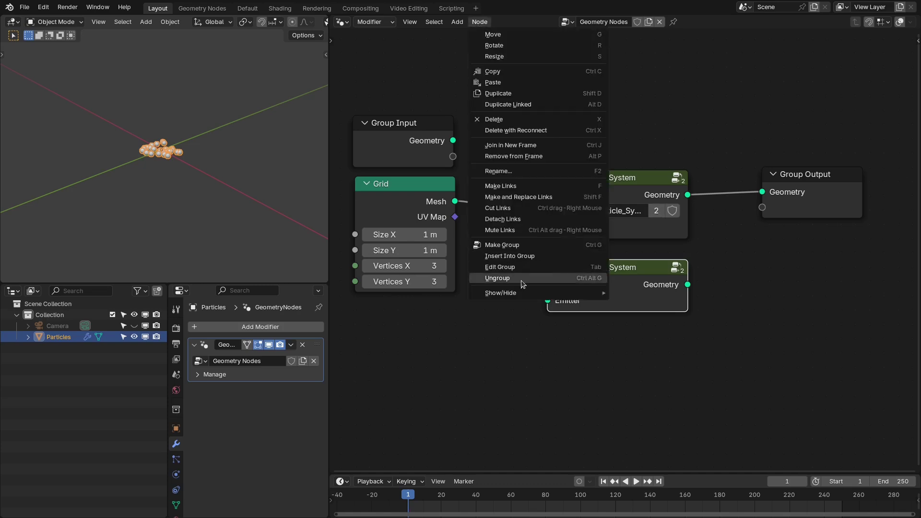
{"action": "mouse_move", "coordinate": [552, 294]}
{"action": "left_click", "coordinate": [638, 303]}
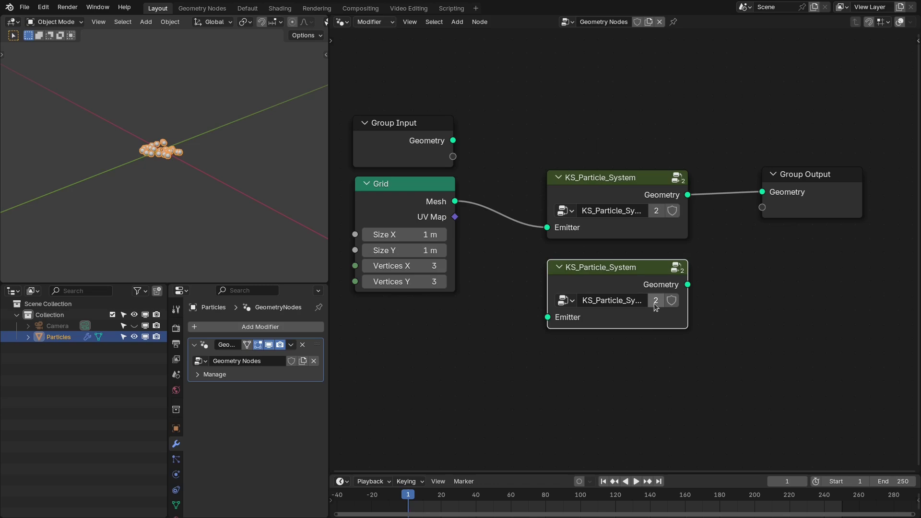
{"action": "left_click", "coordinate": [656, 302]}
{"action": "left_click_drag", "start_coordinate": [686, 300], "coordinate": [711, 300]}
{"action": "left_click", "coordinate": [694, 300]}
{"action": "left_click", "coordinate": [673, 210]}
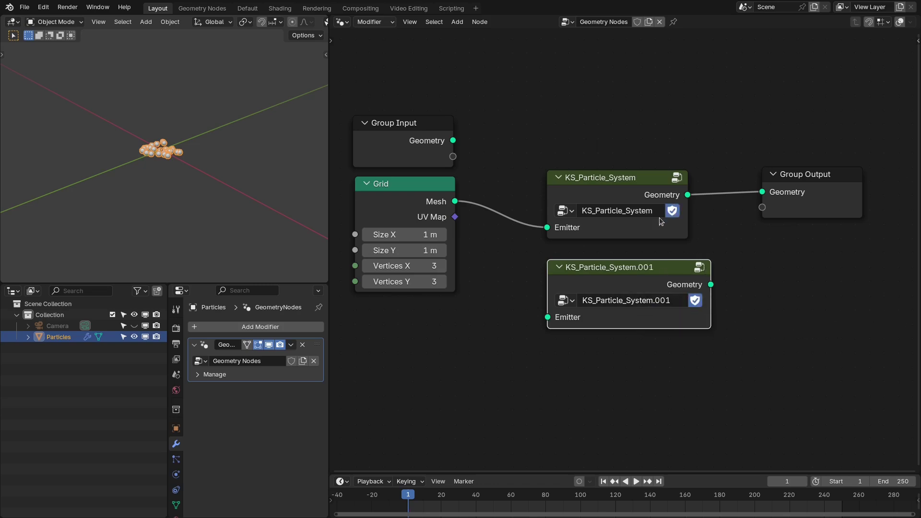
Rename the two node groups KS_Particle_System 1 and KS_Particle_System 2, and narrow the second node to fit.
{"action": "left_click", "coordinate": [657, 214]}
{"action": "left_click", "coordinate": [661, 210]}
{"action": "type", "text": "1"}
{"action": "key", "text": "Return"}
{"action": "left_click", "coordinate": [673, 301]}
{"action": "key", "text": "BackSpace"}
{"action": "key", "text": "BackSpace"}
{"action": "key", "text": "BackSpace"}
{"action": "key", "text": "BackSpace"}
{"action": "type", "text": "2"}
{"action": "key", "text": "Return"}
{"action": "left_click_drag", "start_coordinate": [711, 269], "coordinate": [689, 267]}
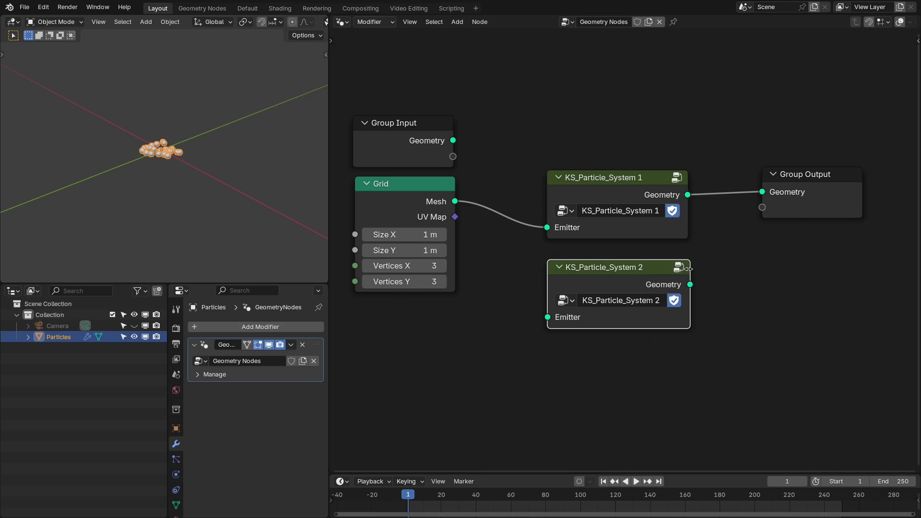
Add a Cube node with its Mesh linked to the Emitter of KS_Particle_System 2 and place it below the Grid.
{"action": "left_click", "coordinate": [449, 207]}
{"action": "left_click_drag", "start_coordinate": [548, 317], "coordinate": [493, 338]}
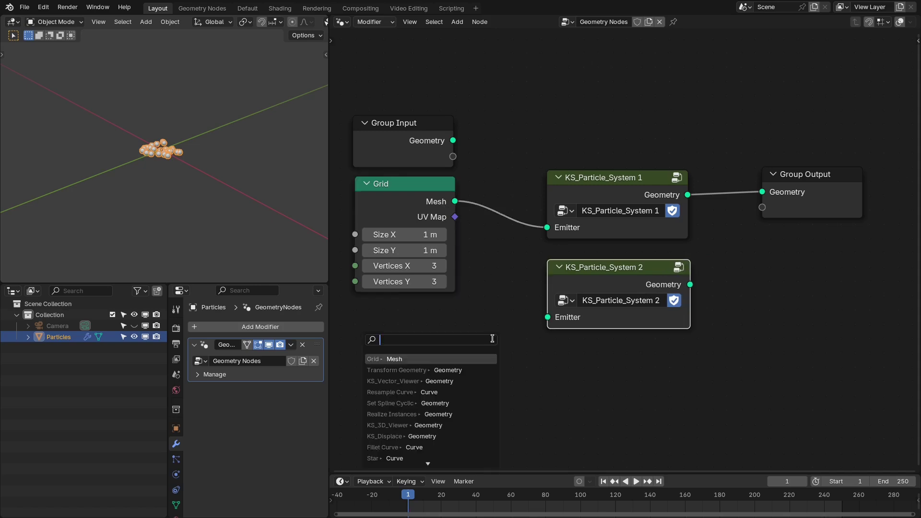
{"action": "type", "text": "cub"}
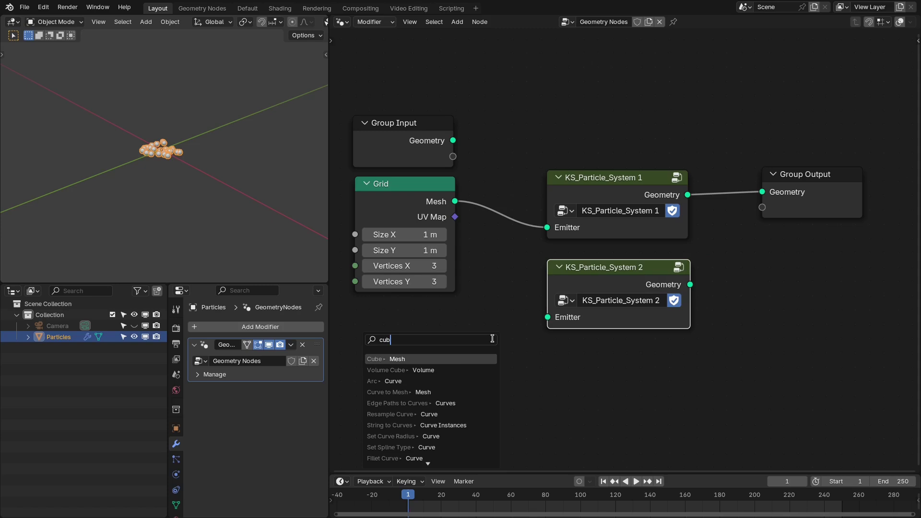
{"action": "key", "text": "Return"}
{"action": "left_click", "coordinate": [450, 335]}
Move Group Output farther away and combine both particle systems into it through a Join Geometry node.
{"action": "mouse_move", "coordinate": [762, 192]}
{"action": "left_mouse_down"}
{"action": "mouse_move", "coordinate": [882, 193]}
{"action": "mouse_move", "coordinate": [768, 192]}
{"action": "left_mouse_up"}
{"action": "left_click_drag", "start_coordinate": [833, 189], "coordinate": [919, 193]}
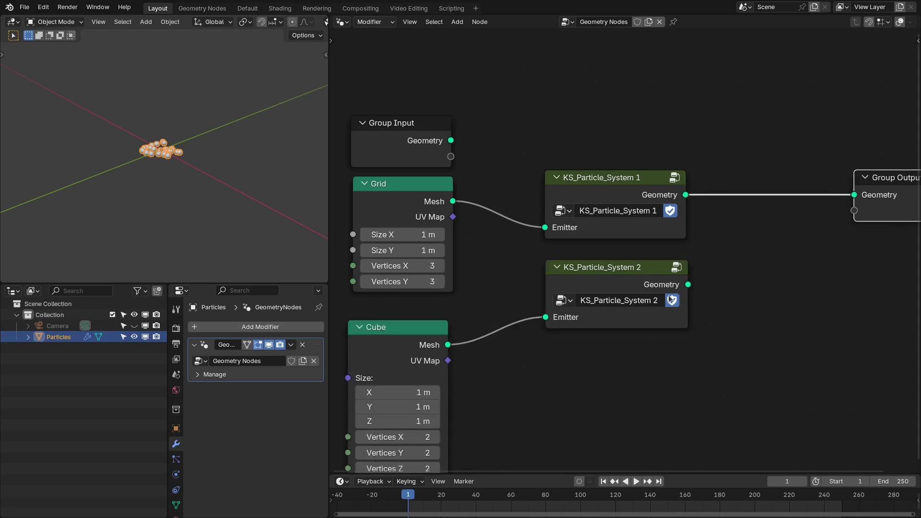
{"action": "right_click_drag", "start_coordinate": [669, 295], "coordinate": [671, 216], "text": "ctrl+shift"}
{"action": "middle_click_drag", "start_coordinate": [786, 244], "coordinate": [817, 198]}
Insert a Transform Geometry node between Cube and KS_Particle_System 2, with an X translation of 2.87 m.
{"action": "left_click_drag", "start_coordinate": [479, 299], "coordinate": [509, 325]}
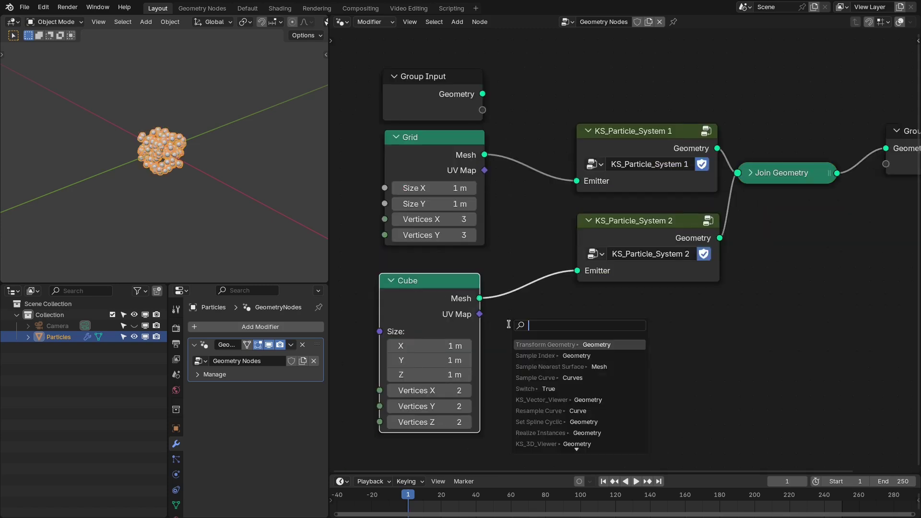
{"action": "type", "text": "tr"}
{"action": "key", "text": "Down"}
{"action": "key", "text": "Down"}
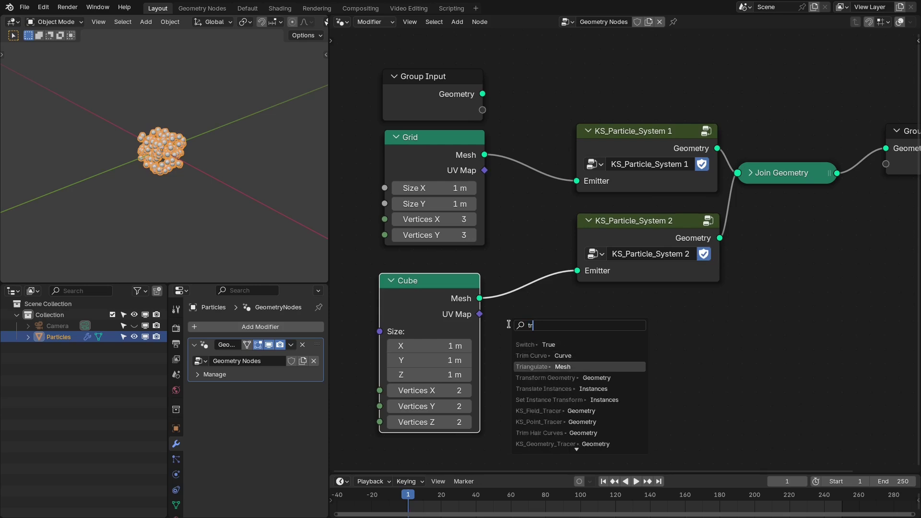
{"action": "key", "text": "Return"}
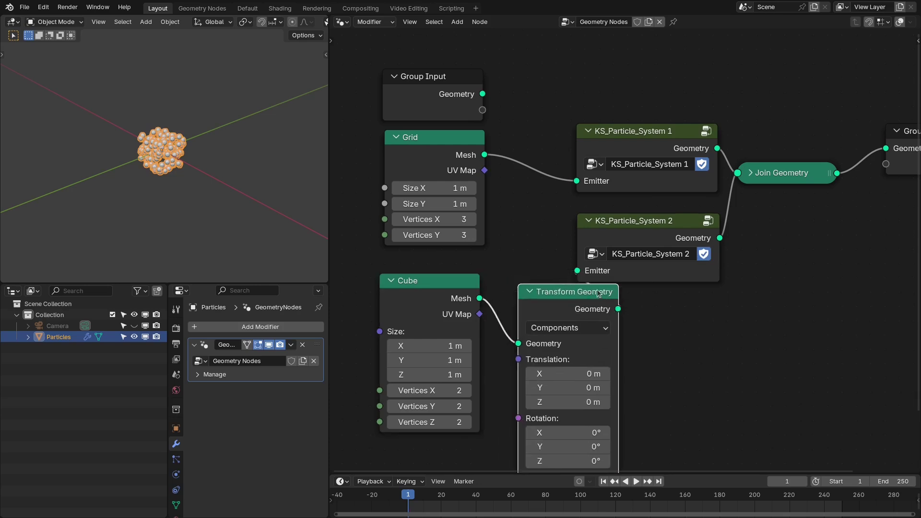
{"action": "left_click", "coordinate": [608, 311]}
{"action": "scroll", "coordinate": [576, 297], "scroll_direction": "down", "scroll_amount": 2}
{"action": "mouse_move", "coordinate": [566, 299]}
{"action": "left_mouse_down"}
{"action": "mouse_move", "coordinate": [590, 299]}
{"action": "mouse_move", "coordinate": [569, 299]}
{"action": "left_mouse_up"}
Play the simulation to view both particle systems side by side in the viewport, and stop it.
{"action": "middle_click_drag", "start_coordinate": [202, 215], "coordinate": [270, 216]}
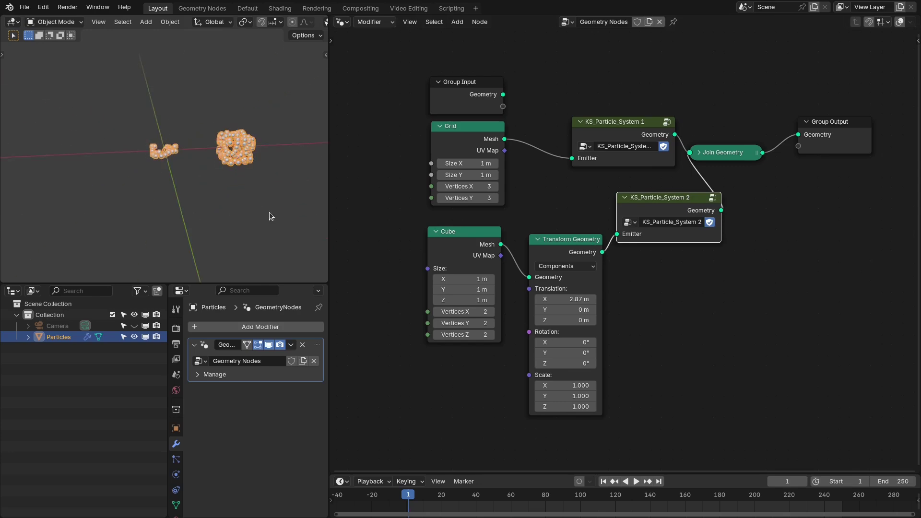
{"action": "middle_click_drag", "start_coordinate": [215, 179], "coordinate": [140, 152], "text": "shift"}
{"action": "scroll", "coordinate": [184, 178], "scroll_direction": "up", "scroll_amount": 1}
{"action": "key", "text": "space"}
{"action": "key", "text": "space"}
{"action": "scroll", "coordinate": [588, 189], "scroll_direction": "up", "scroll_amount": 2}
Look inside the KS_Particle_System 1 group at its Forces frame, and return to the parent tree.
{"action": "middle_click_drag", "start_coordinate": [778, 127], "coordinate": [772, 127]}
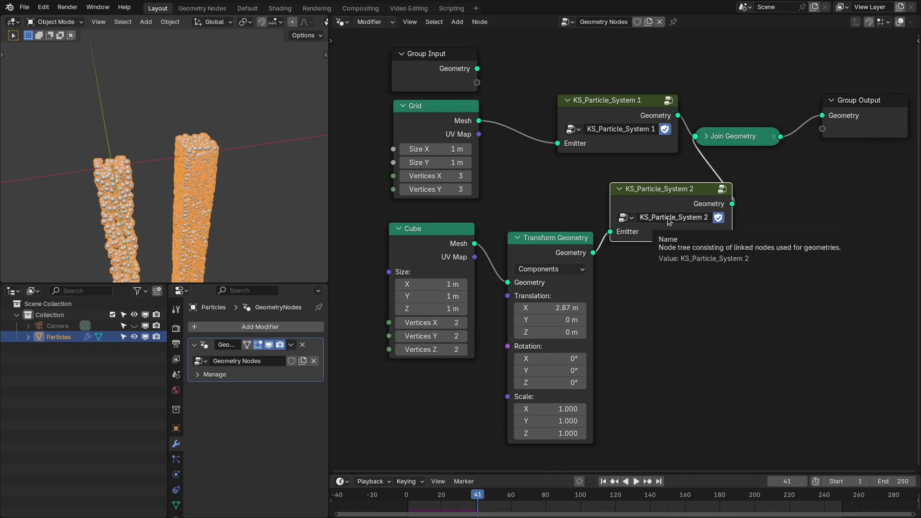
{"action": "left_click", "coordinate": [617, 110]}
{"action": "key", "text": "Tab"}
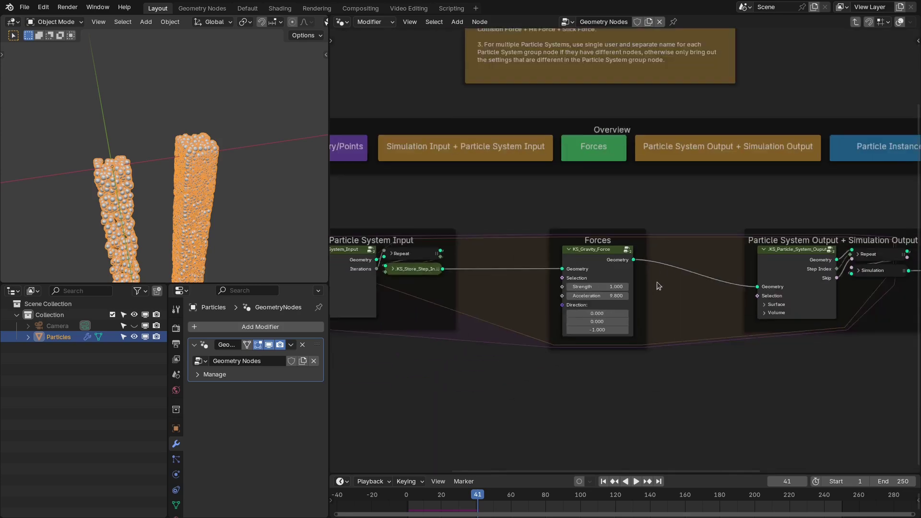
{"action": "scroll", "coordinate": [606, 266], "scroll_direction": "up", "scroll_amount": 1}
{"action": "key", "text": "Tab"}
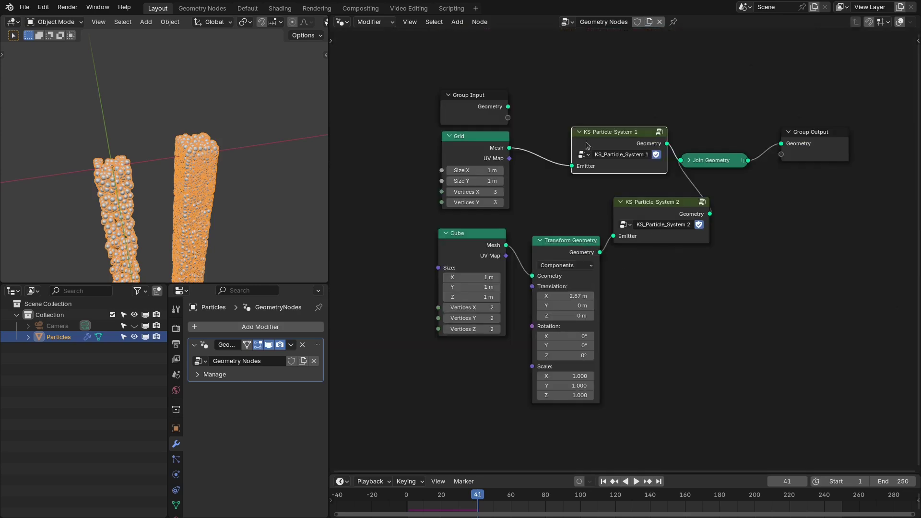